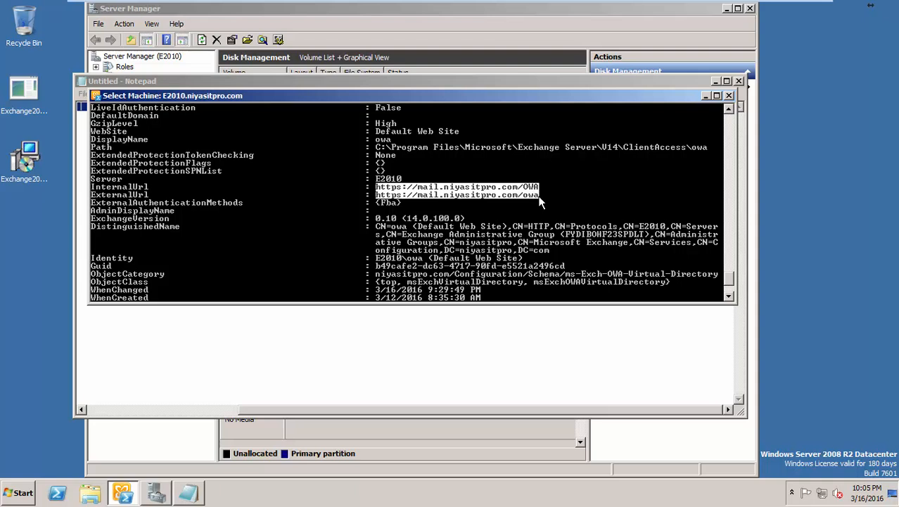
# Step: Copy the OWA virtual directory's InternalUrl and ExternalUrl values from the Exchange Management Shell output
pyautogui.rightClick(481, 196)
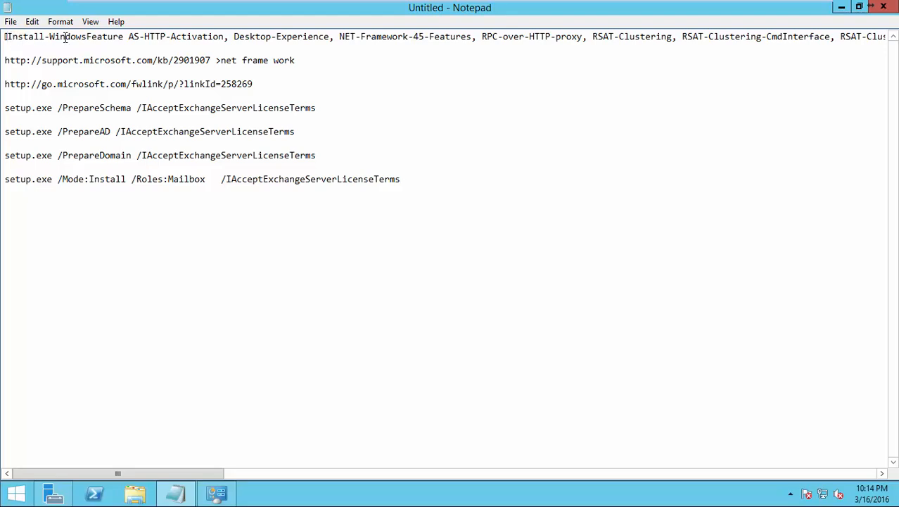
# Step: Select and copy the Install-WindowsFeature prerequisites line from the Notepad notes
pyautogui.hotkey('shift', 'End')
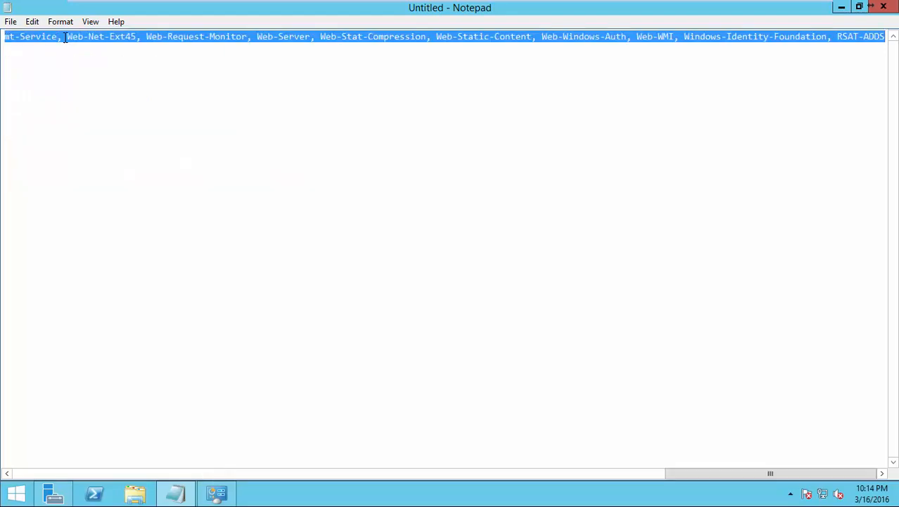
pyautogui.click(94, 493)
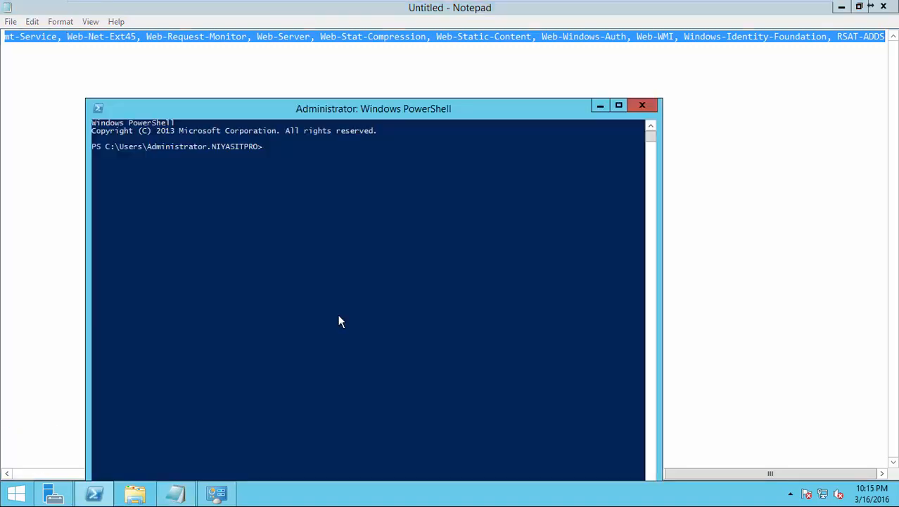
pyautogui.click(308, 233)
pyautogui.rightClick(308, 232)
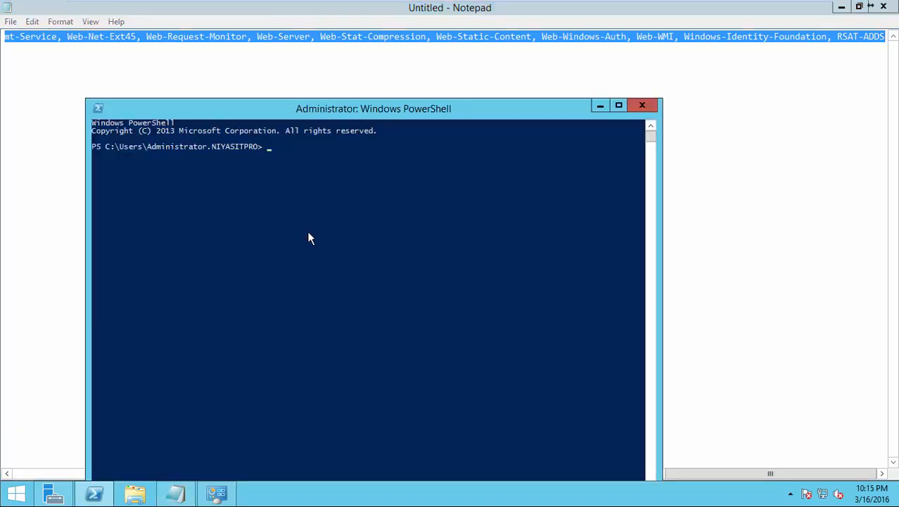
pyautogui.rightClick(214, 36)
pyautogui.click(240, 76)
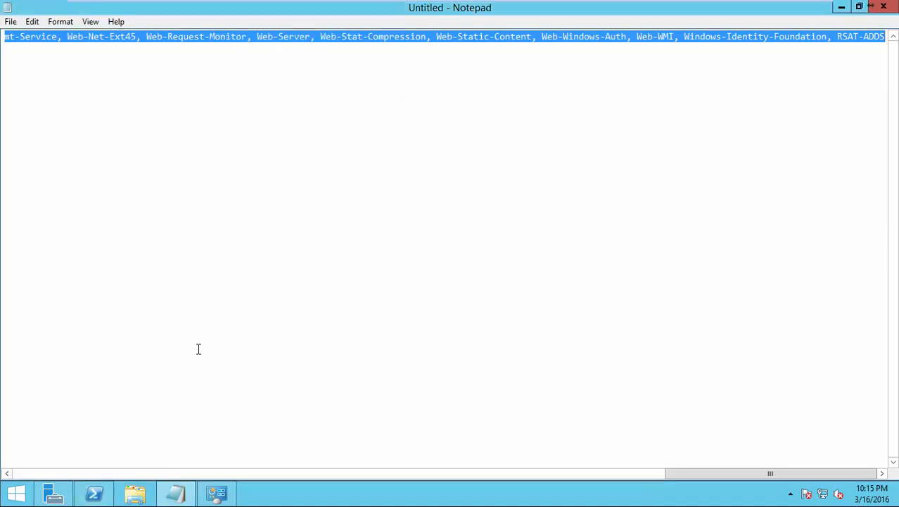
# Step: Paste the Install-WindowsFeature command into a PowerShell window running as administrator
pyautogui.rightClick(94, 493)
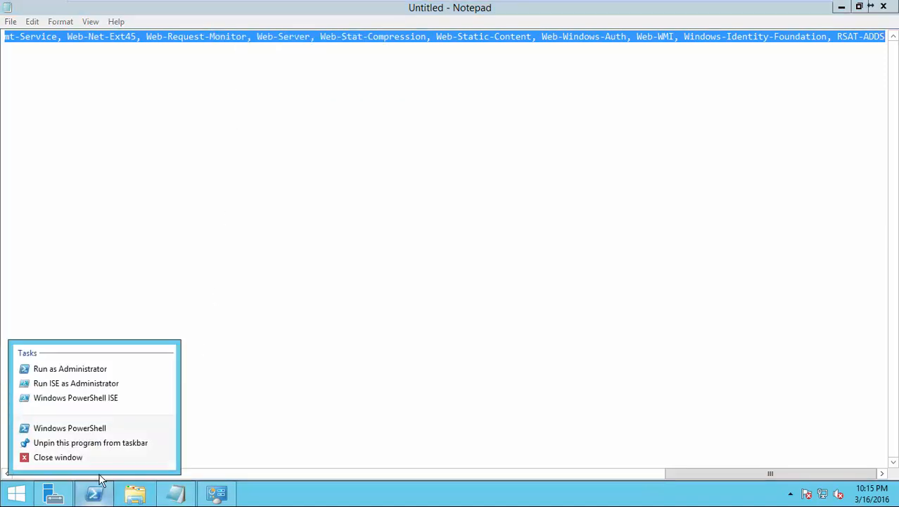
pyautogui.click(84, 370)
pyautogui.rightClick(244, 219)
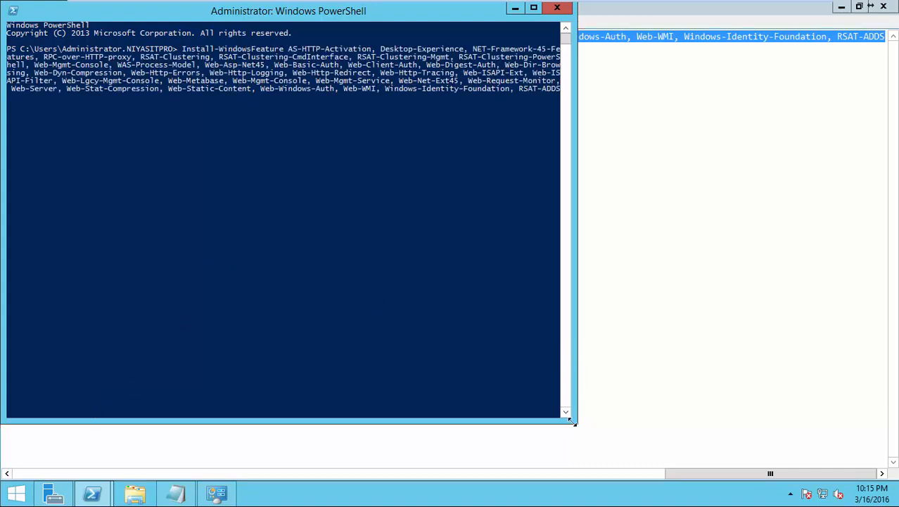
# Step: Run the Install-WindowsFeature command to install the Exchange prerequisite features
pyautogui.moveTo(575, 422); pyautogui.dragTo(676, 454)
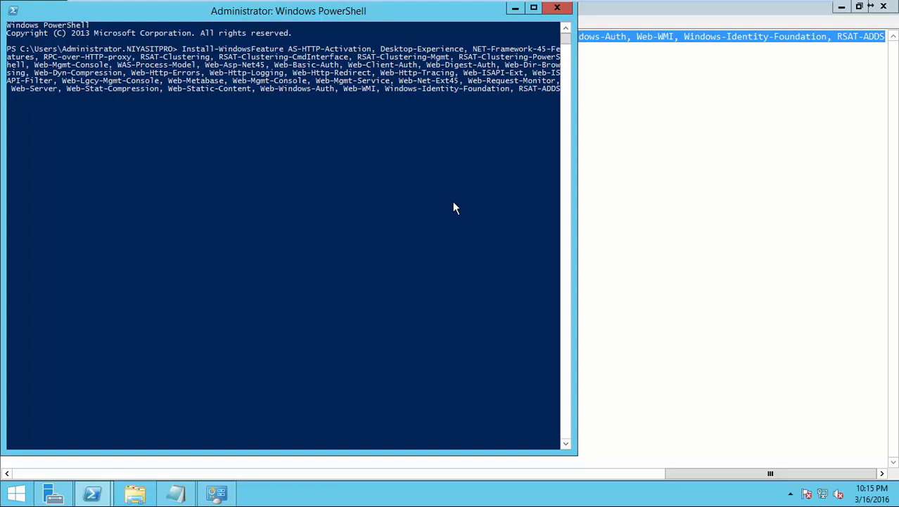
pyautogui.press('Return')
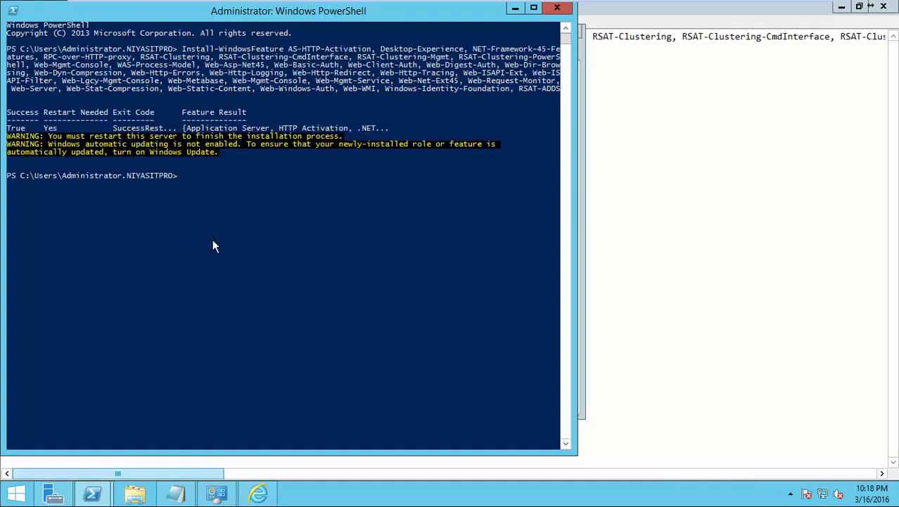
pyautogui.click(212, 232)
pyautogui.click(535, 9)
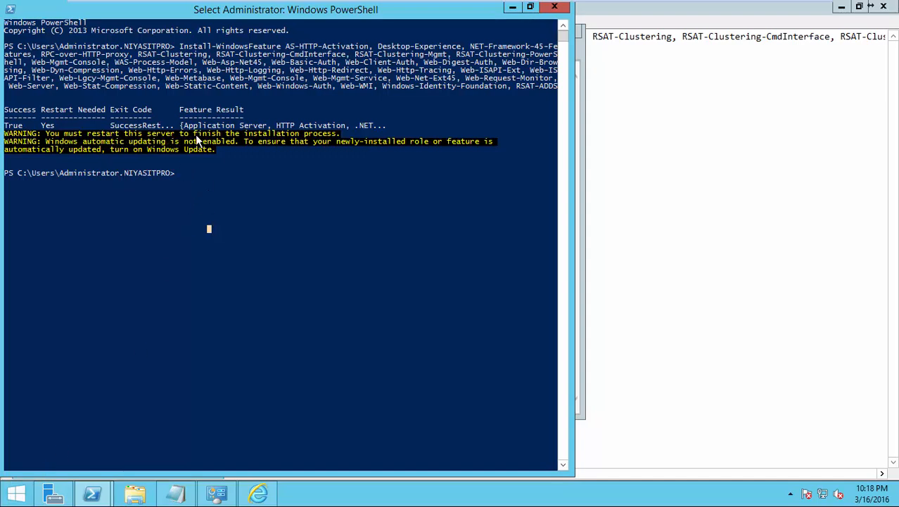
# Step: Restart the server from the Start screen, confirming the shutdown reason
pyautogui.click(15, 493)
pyautogui.click(812, 62)
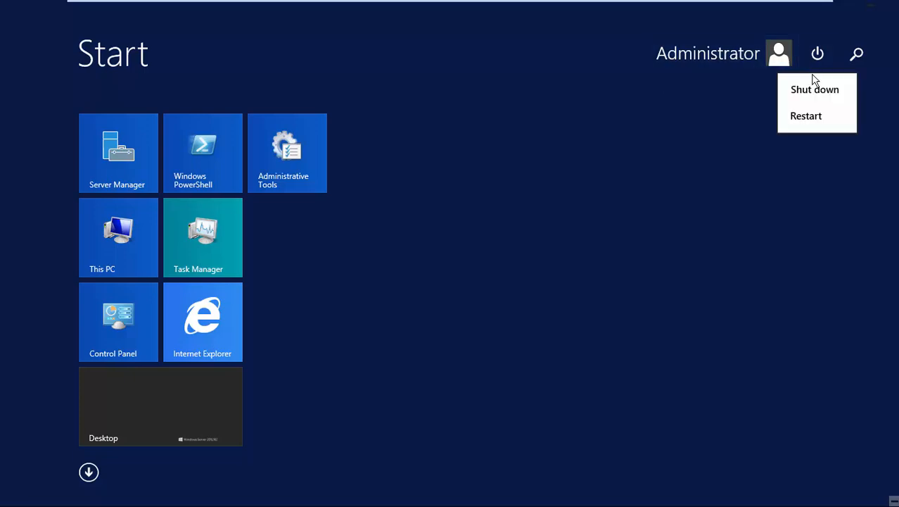
pyautogui.click(814, 114)
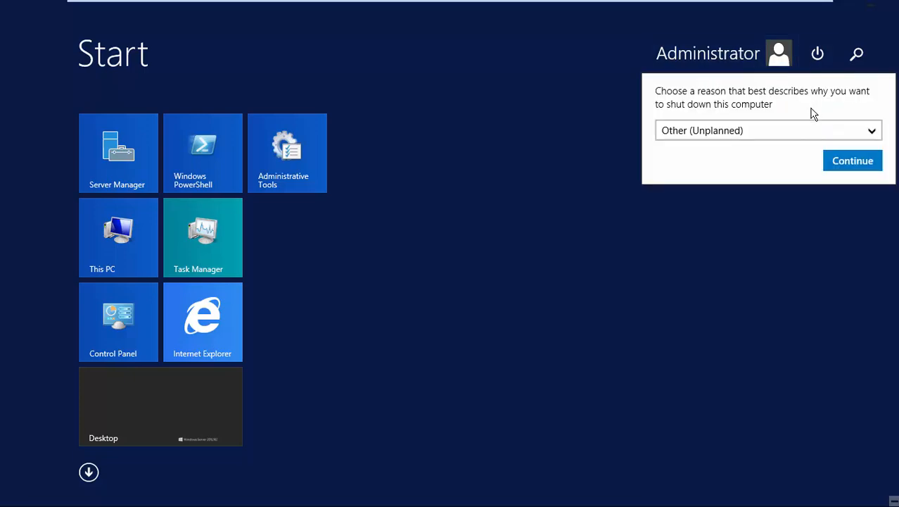
pyautogui.click(847, 162)
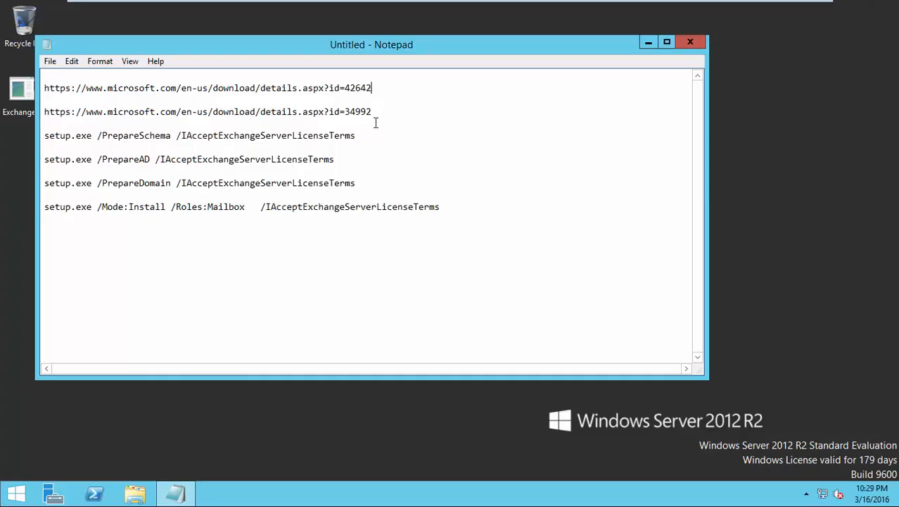
# Step: Copy the .NET Framework 4.5.2 download link from the notes and fetch it in Internet Explorer
pyautogui.moveTo(377, 88); pyautogui.dragTo(19, 79)
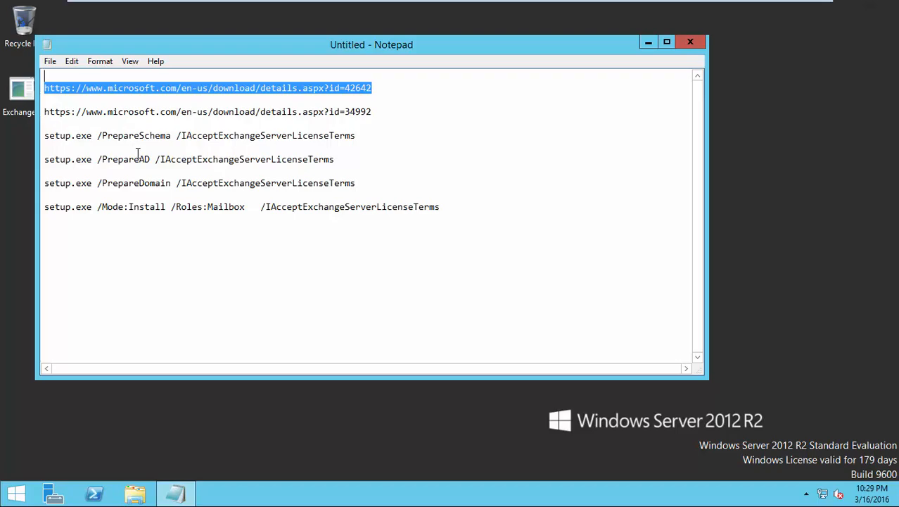
pyautogui.click(17, 492)
pyautogui.click(217, 342)
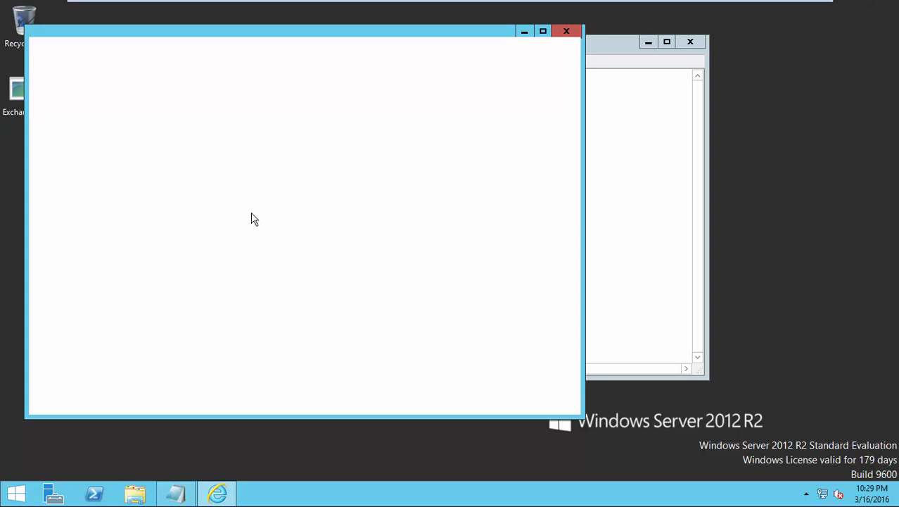
pyautogui.moveTo(205, 44); pyautogui.dragTo(402, 64)
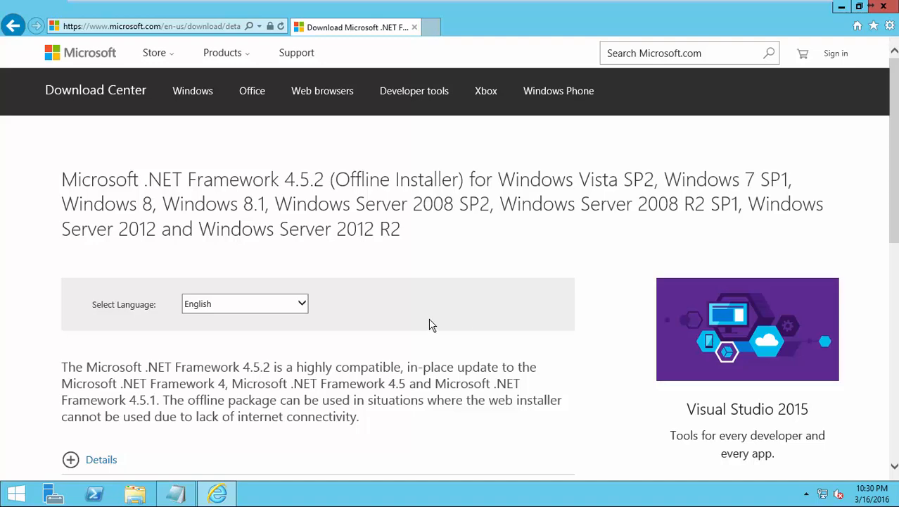
pyautogui.scroll(-3, 428, 323)
pyautogui.scroll(1, 443, 322)
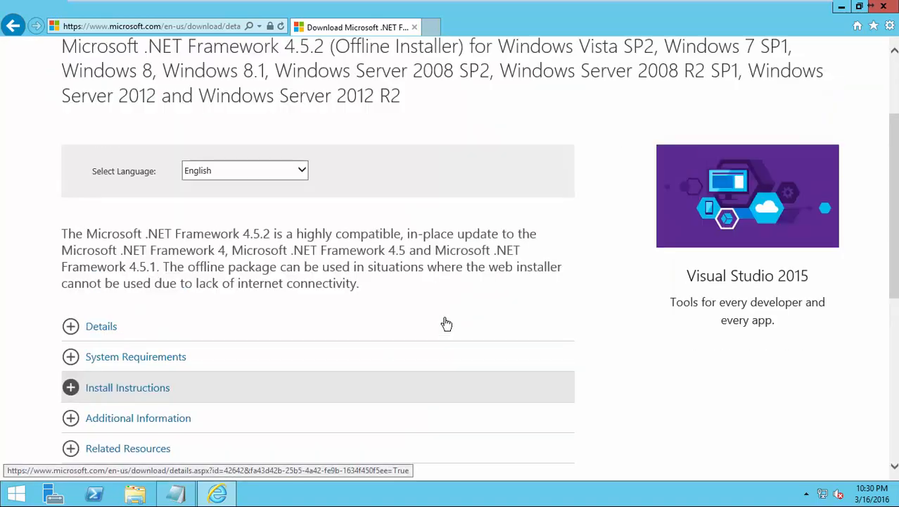
pyautogui.scroll(1, 446, 323)
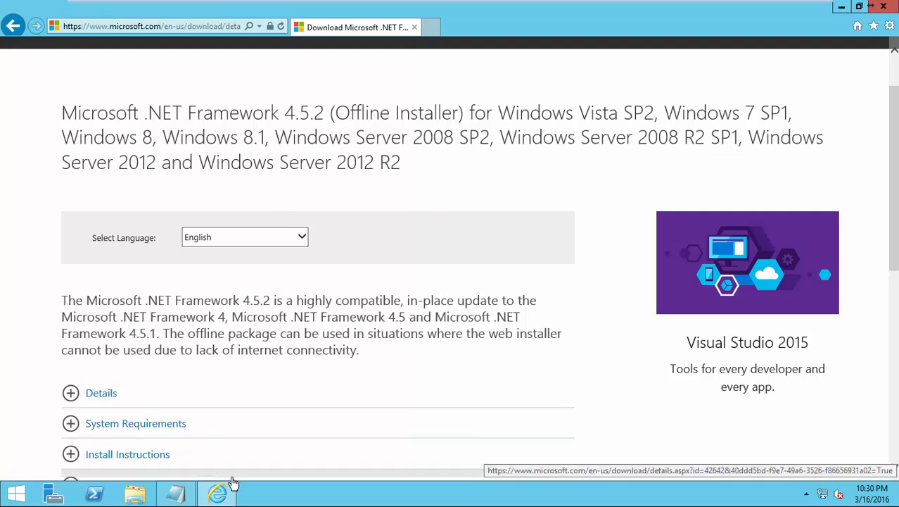
pyautogui.click(884, 6)
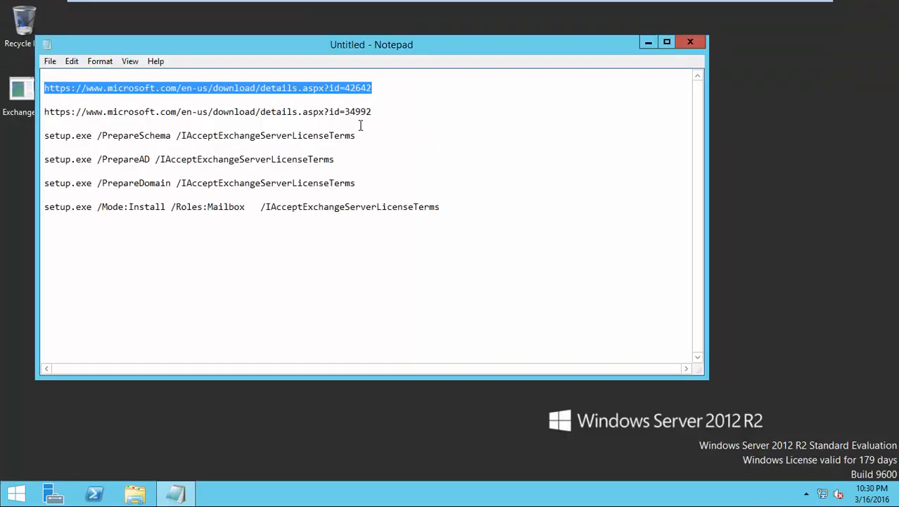
# Step: Open the UCMA 4.0 Runtime download link in Internet Explorer and save UcmaRuntimeSetup to the desktop
pyautogui.moveTo(371, 111); pyautogui.dragTo(42, 119)
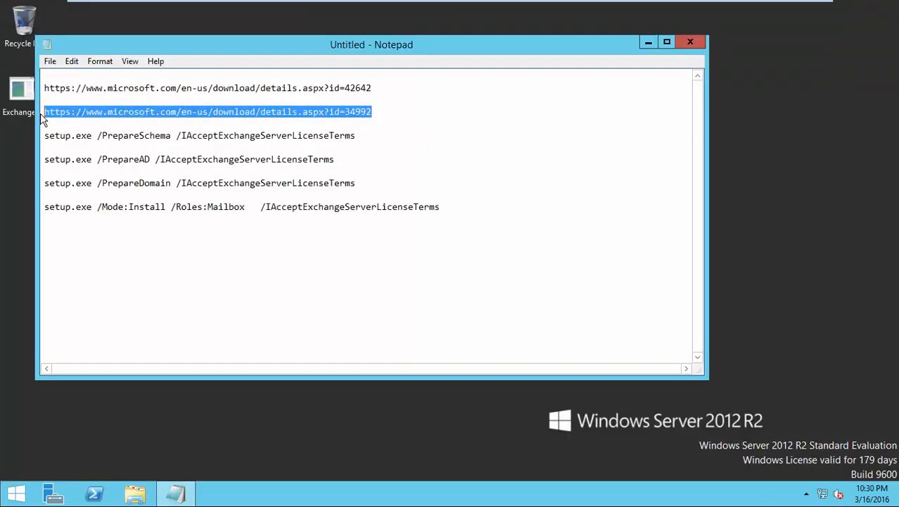
pyautogui.click(19, 493)
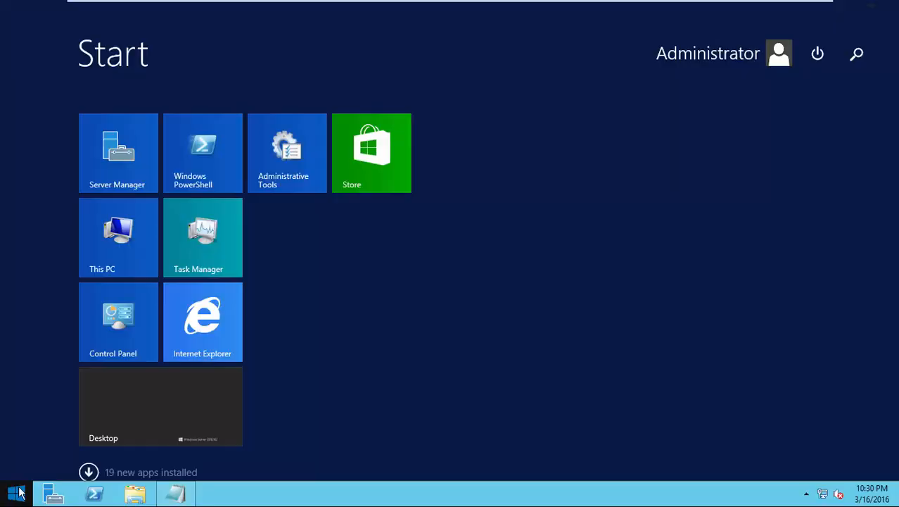
pyautogui.click(210, 342)
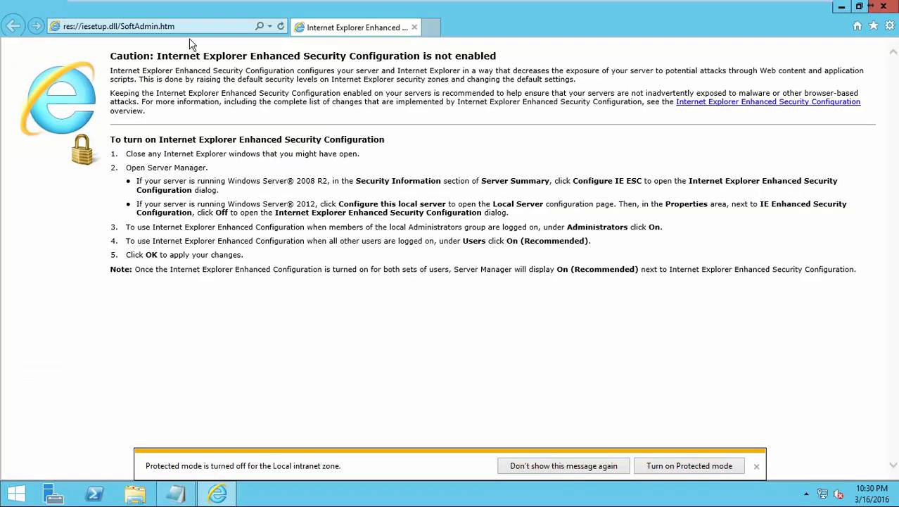
pyautogui.click(191, 31)
pyautogui.hotkey('ctrl', 'v')
pyautogui.press('Return')
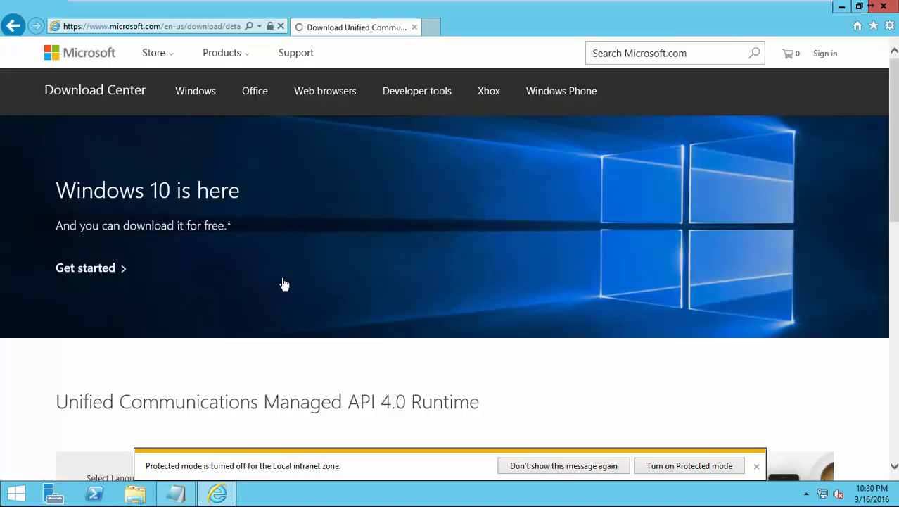
pyautogui.scroll(-4, 283, 288)
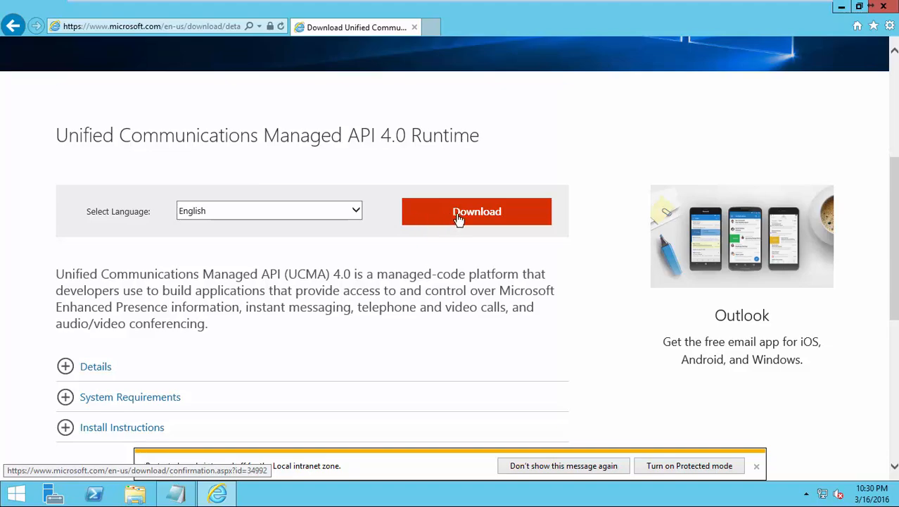
pyautogui.press('super+d')
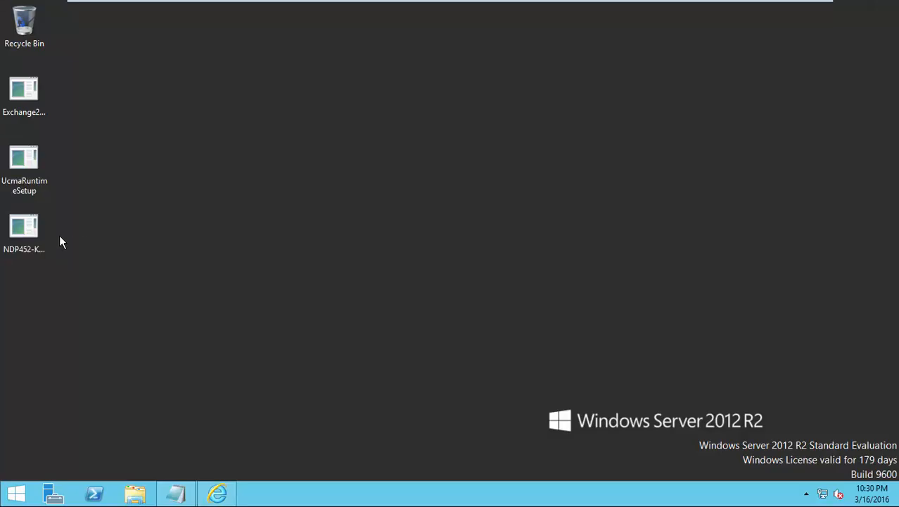
# Step: Run UcmaRuntimeSetup from the desktop and install the UCMA 4.0 Runtime until Installation Is Complete
pyautogui.click(35, 232)
pyautogui.doubleClick(35, 232)
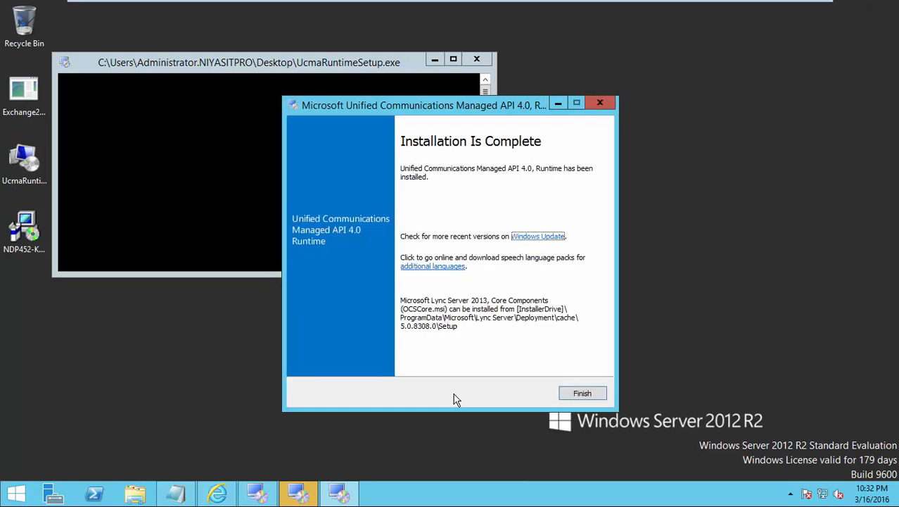
# Step: Install .NET Framework 4.5.2, accepting the licence and closing programs in use, then restart
pyautogui.click(581, 393)
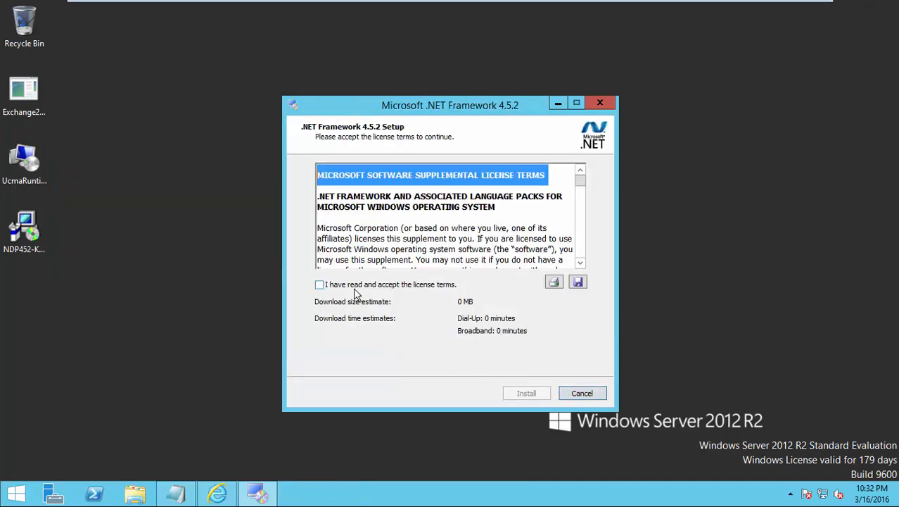
pyautogui.click(356, 294)
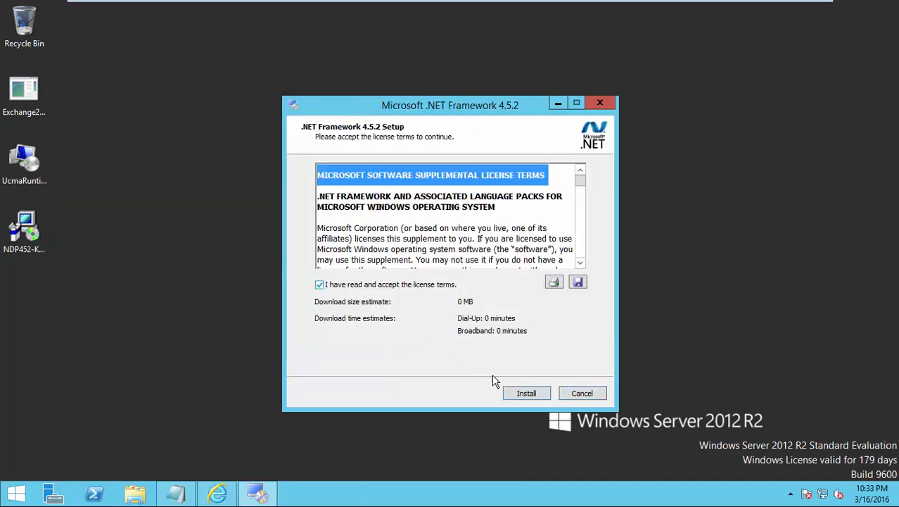
pyautogui.click(534, 395)
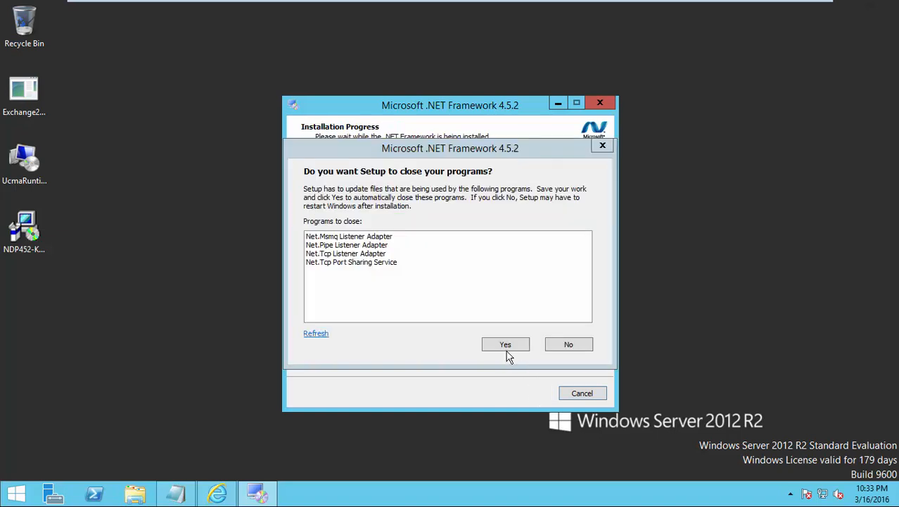
pyautogui.click(507, 348)
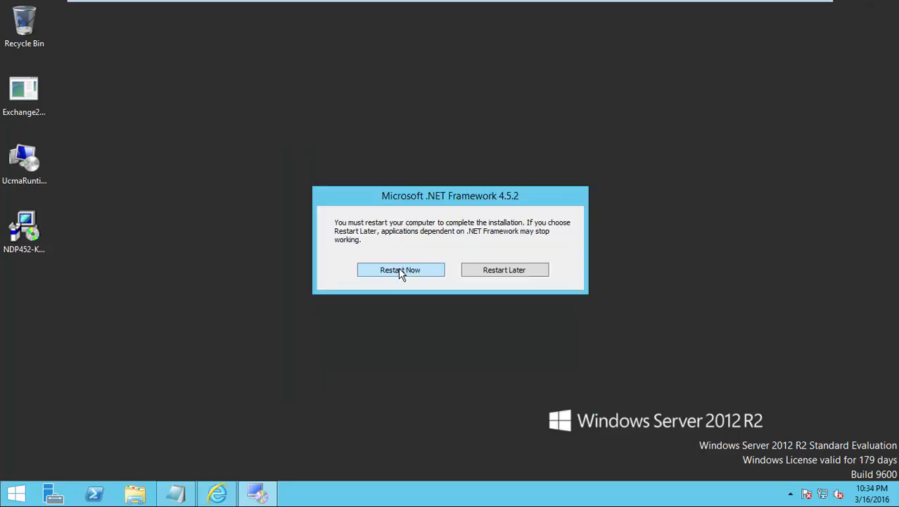
pyautogui.click(400, 271)
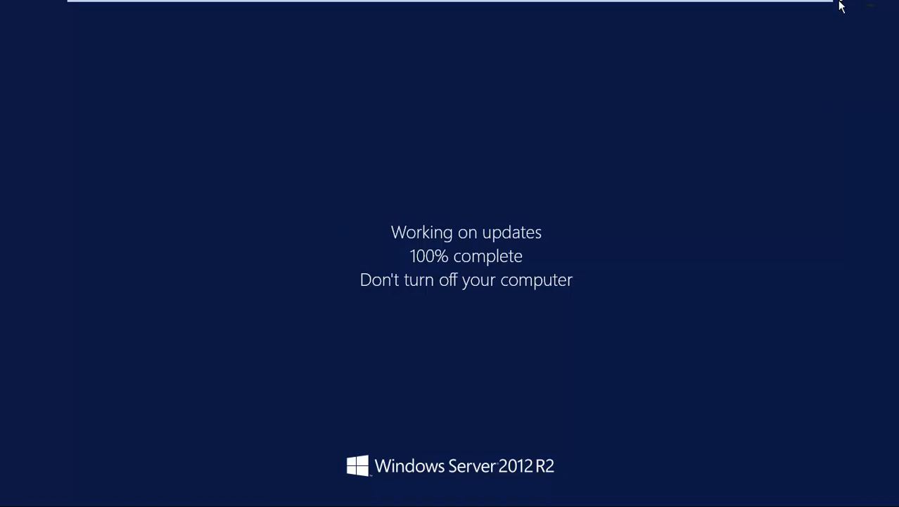
# Step: After the reboot, select the 1.68 GB Exchange2016-x64 package on the desktop
pyautogui.moveTo(797, 6)
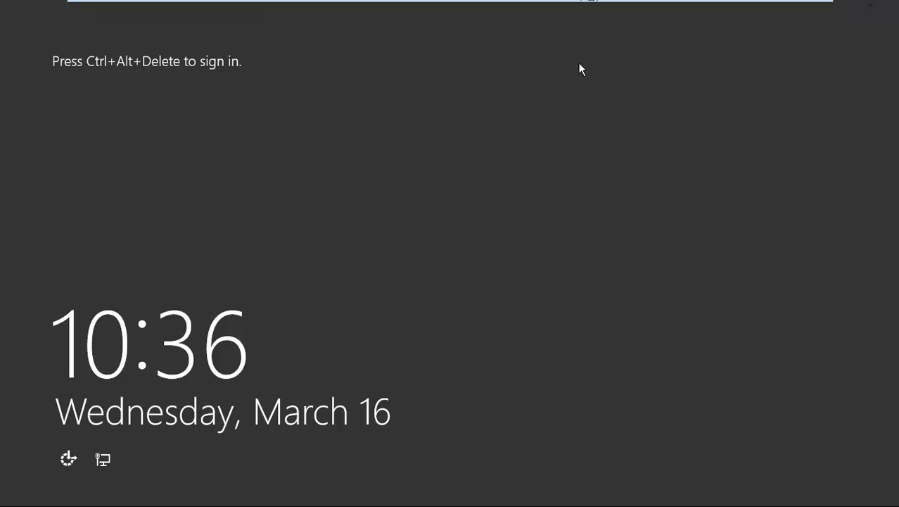
pyautogui.moveTo(247, 2)
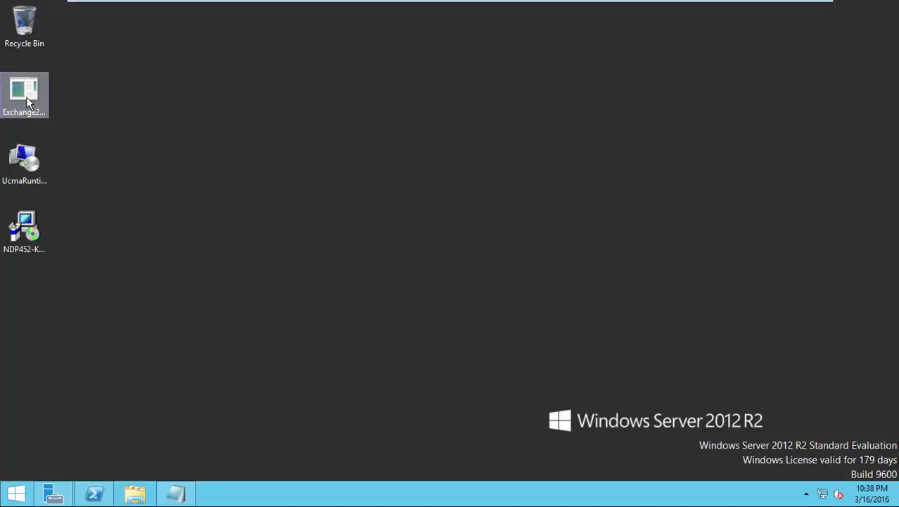
pyautogui.click(29, 104)
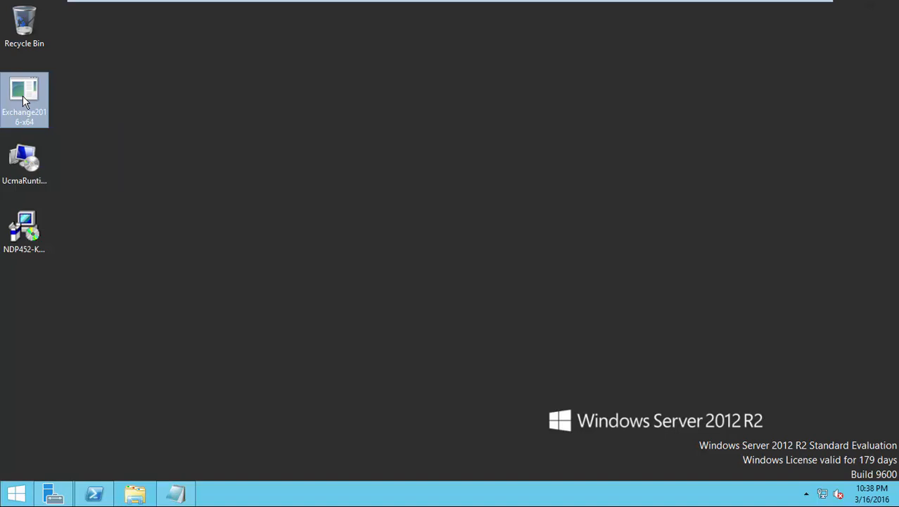
# Step: Run Exchange2016-x64 as administrator and extract its setup files to C:\Setup
pyautogui.rightClick(24, 100)
pyautogui.click(70, 113)
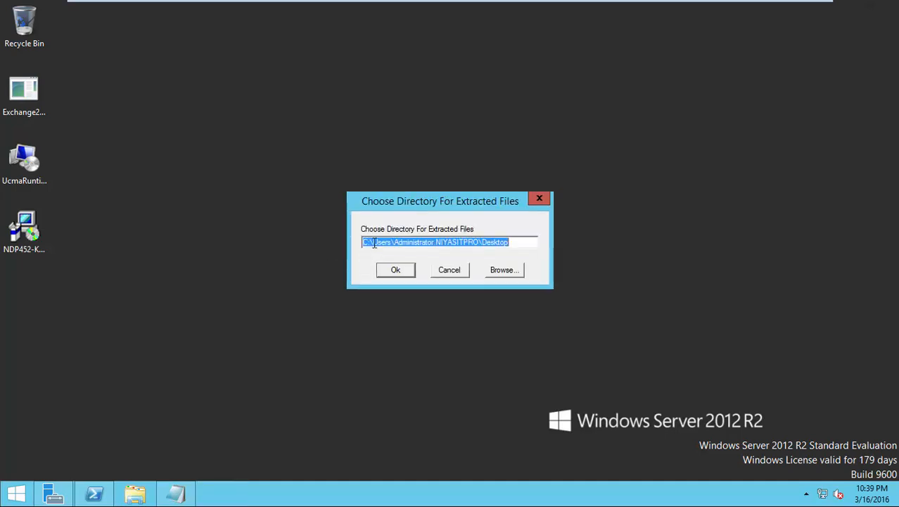
pyautogui.moveTo(374, 242); pyautogui.dragTo(504, 248)
pyautogui.click(494, 272)
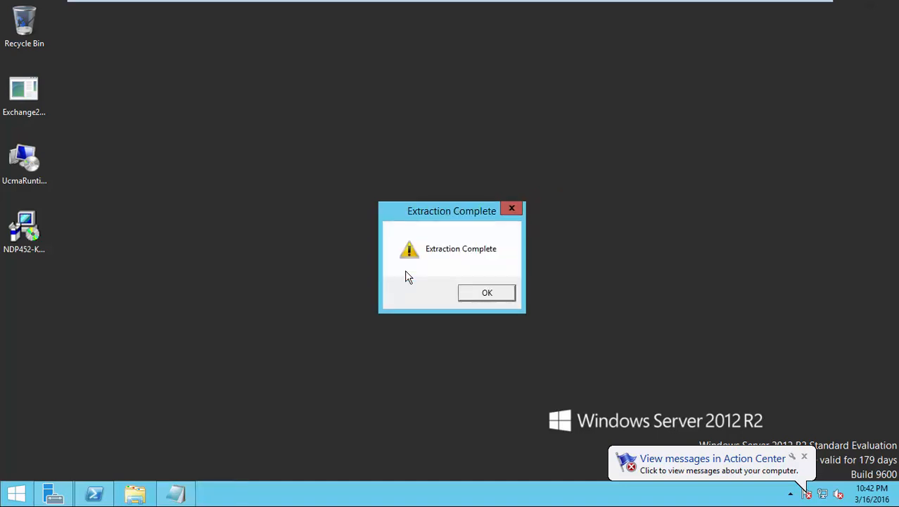
pyautogui.click(487, 291)
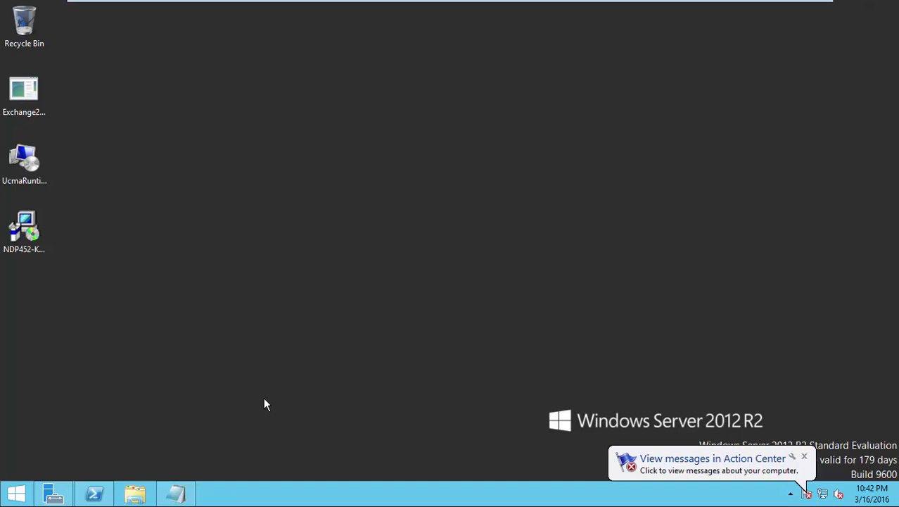
# Step: Open an administrator Command Prompt alongside the setup command notes
pyautogui.click(187, 494)
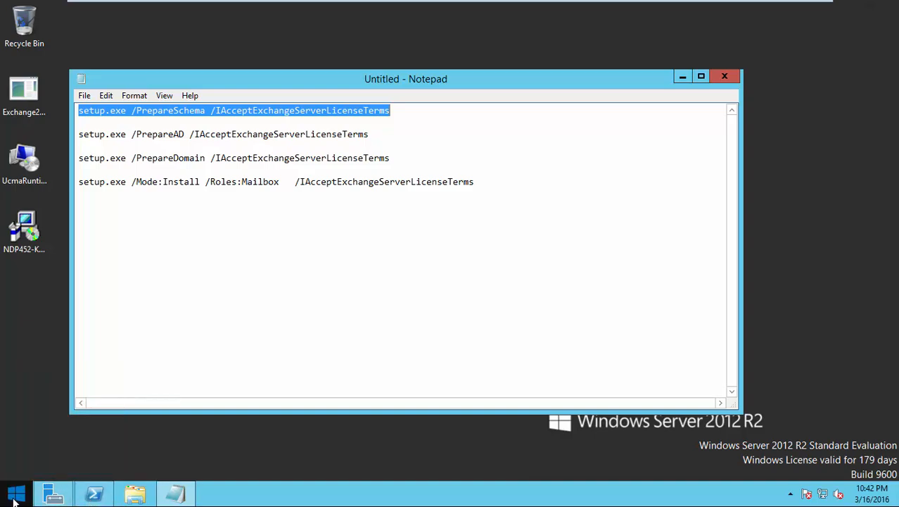
pyautogui.click(14, 497)
pyautogui.moveTo(35, 493)
pyautogui.write('cmd')
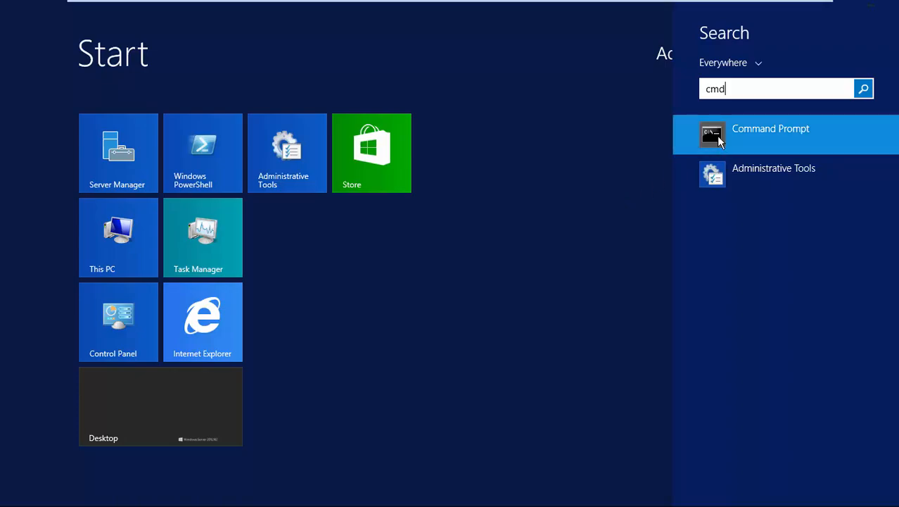
pyautogui.click(719, 141)
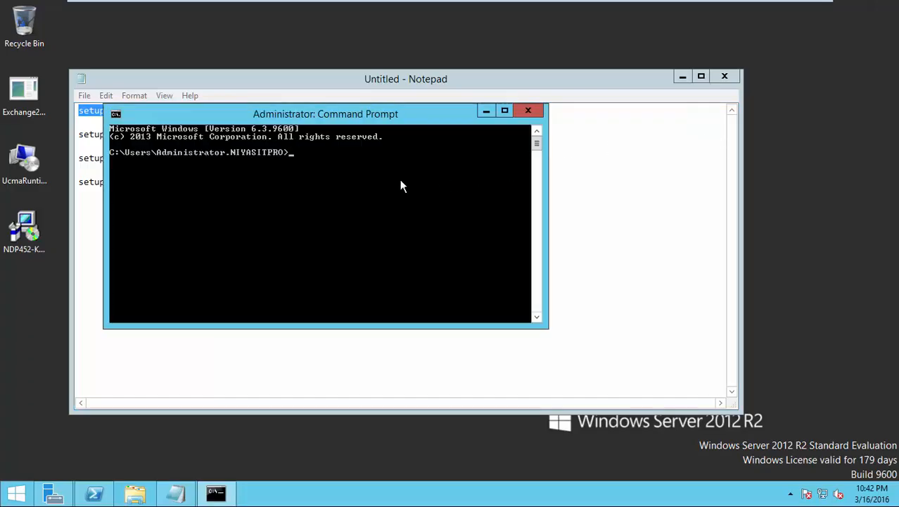
pyautogui.moveTo(310, 116); pyautogui.dragTo(574, 131)
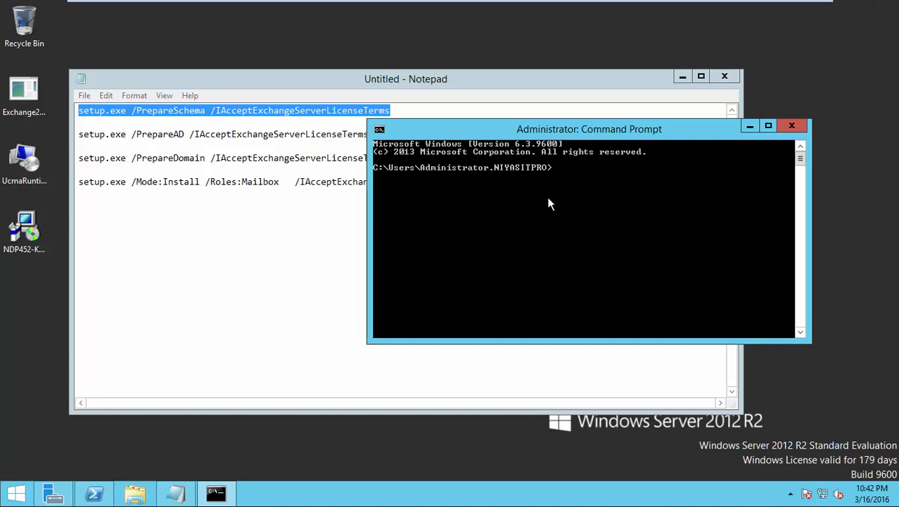
# Step: Change the Command Prompt directory to C:\Setup
pyautogui.write('cd..')
pyautogui.press('Return')
pyautogui.write('cd ..')
pyautogui.press('Return')
pyautogui.write('cd s')
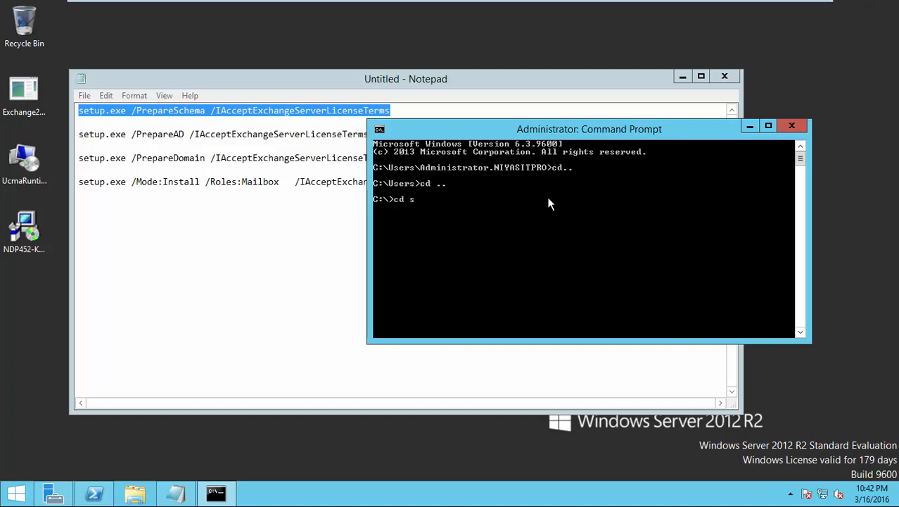
pyautogui.press('Tab')
pyautogui.press('Return')
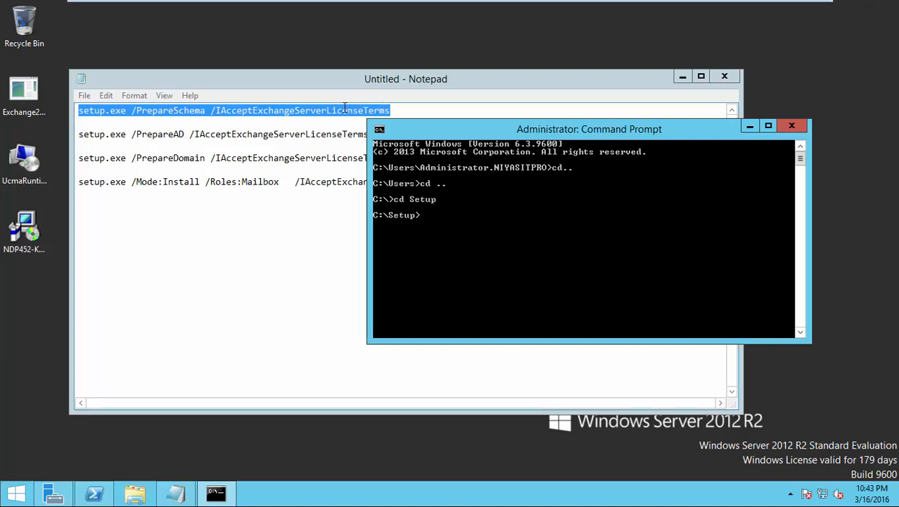
# Step: Copy the setup.exe /PrepareSchema line from the notes, paste it and run it
pyautogui.rightClick(344, 108)
pyautogui.click(326, 111)
pyautogui.moveTo(392, 112); pyautogui.dragTo(78, 111)
pyautogui.press('super+c')
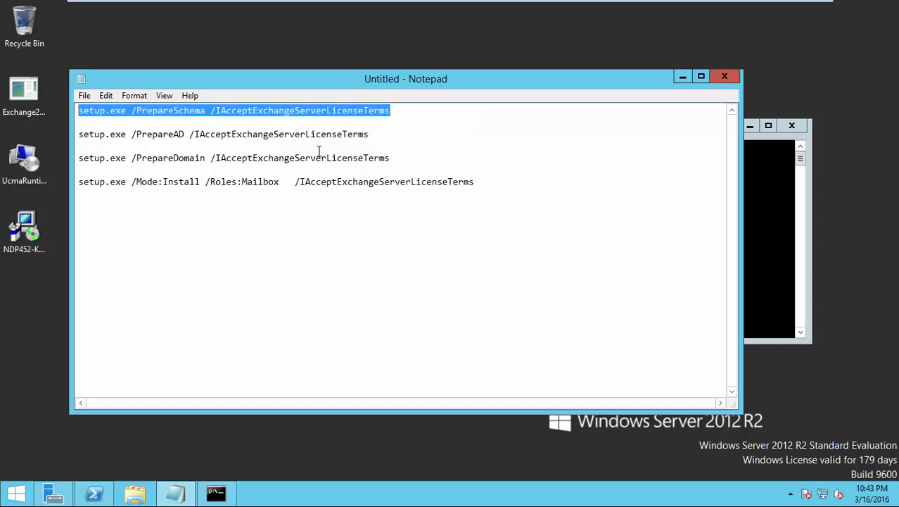
pyautogui.click(753, 271)
pyautogui.rightClick(575, 240)
pyautogui.click(599, 275)
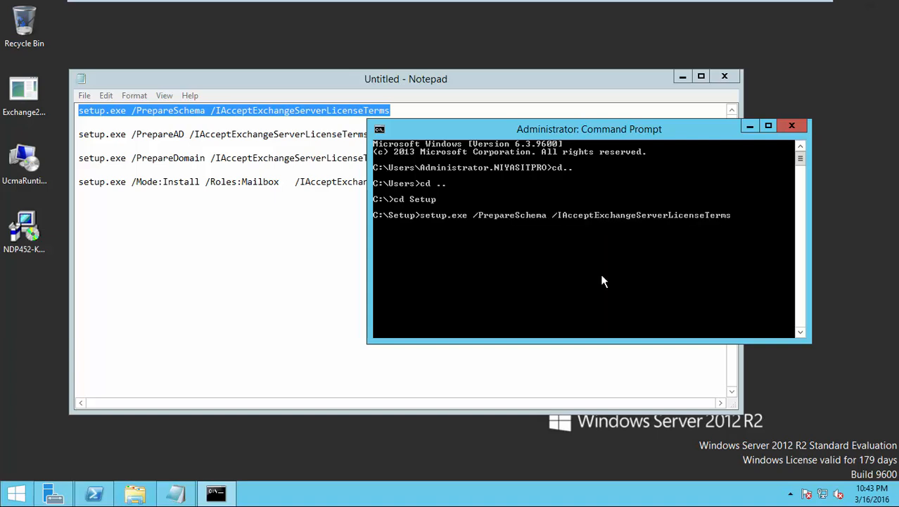
pyautogui.press('Return')
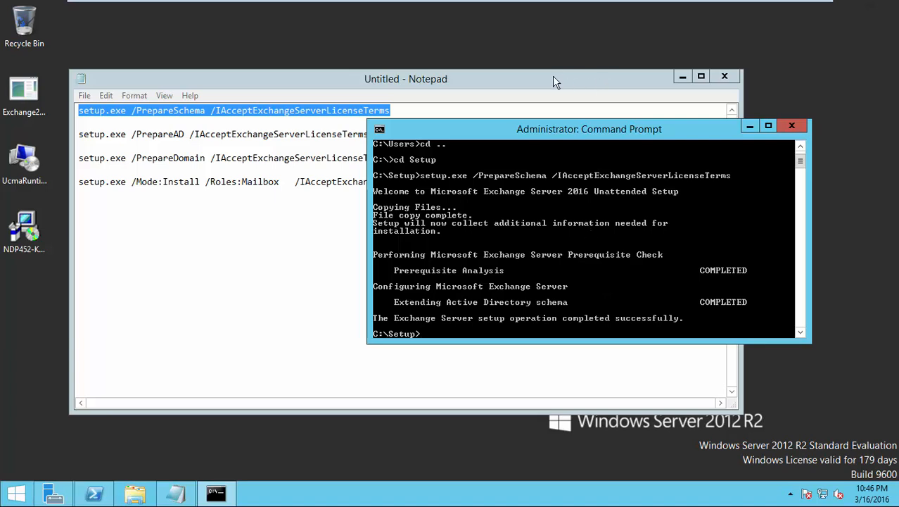
# Step: Copy the setup.exe /PrepareAD line from the notes, paste it into Command Prompt and run it
pyautogui.click(365, 134)
pyautogui.moveTo(373, 134); pyautogui.dragTo(78, 135)
pyautogui.press('super+c')
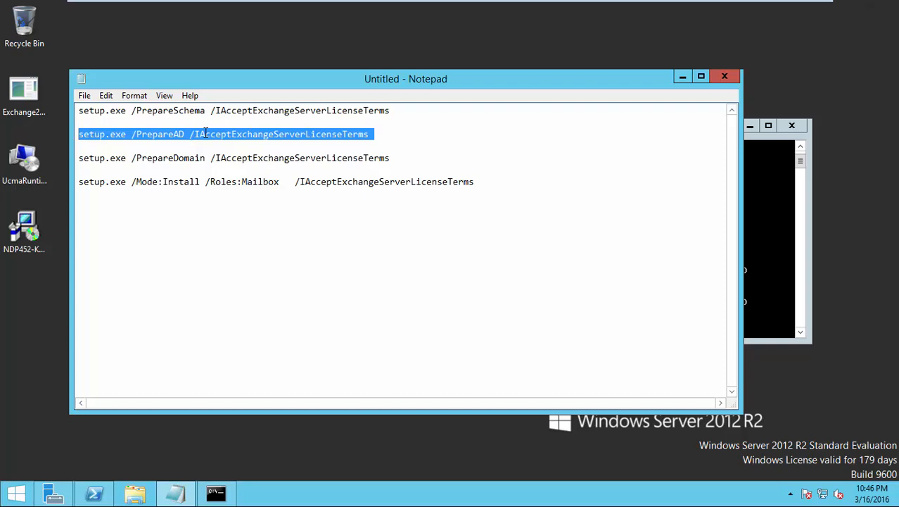
pyautogui.click(760, 278)
pyautogui.hotkey('ctrl', 'v')
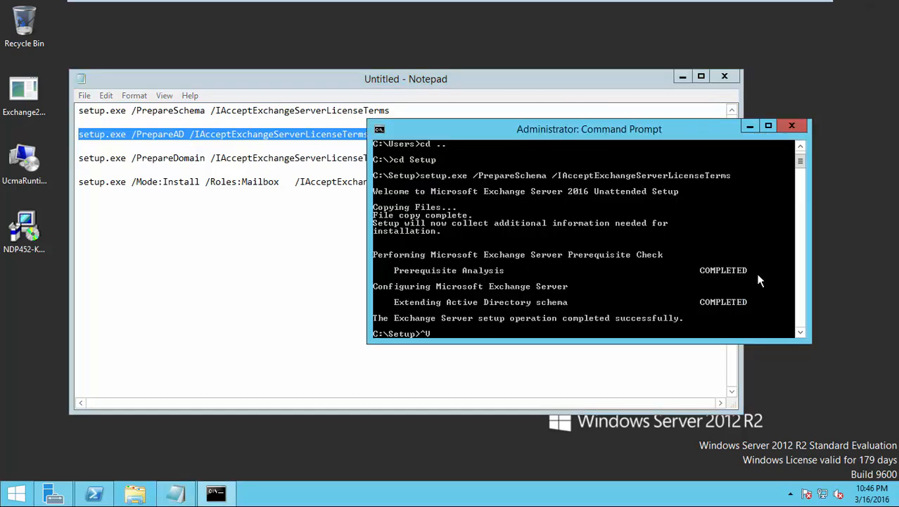
pyautogui.press('BackSpace')
pyautogui.rightClick(475, 336)
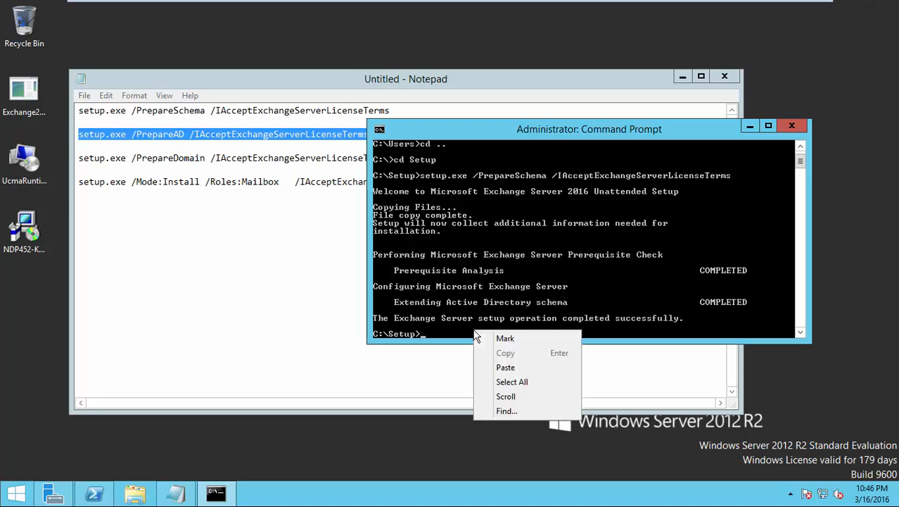
pyautogui.click(499, 367)
pyautogui.press('Return')
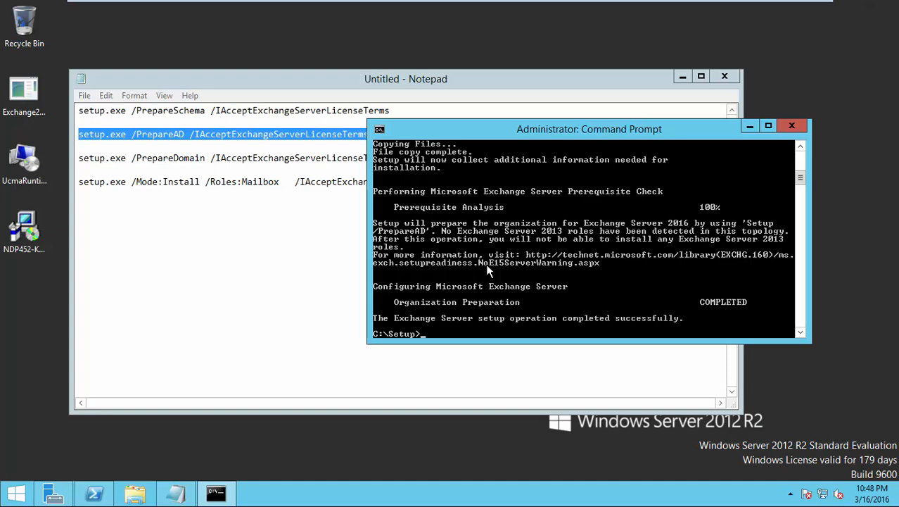
# Step: Copy the PrepareDomain command from the Notepad notes and run it in Command Prompt
pyautogui.click(350, 161)
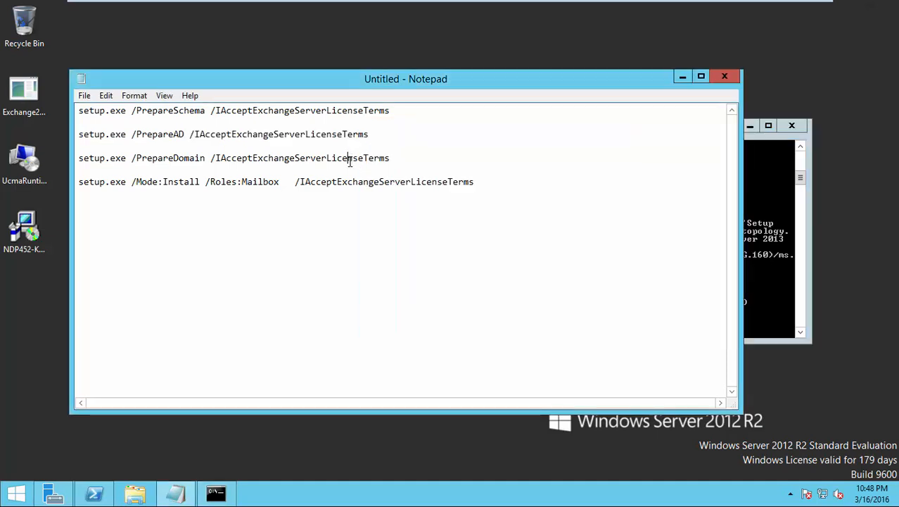
pyautogui.moveTo(389, 157); pyautogui.dragTo(79, 158)
pyautogui.press('super+c')
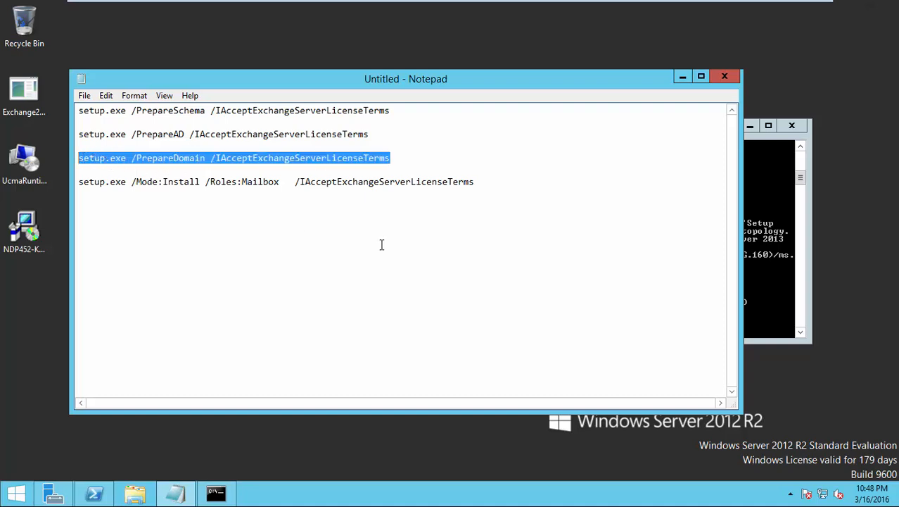
pyautogui.click(751, 308)
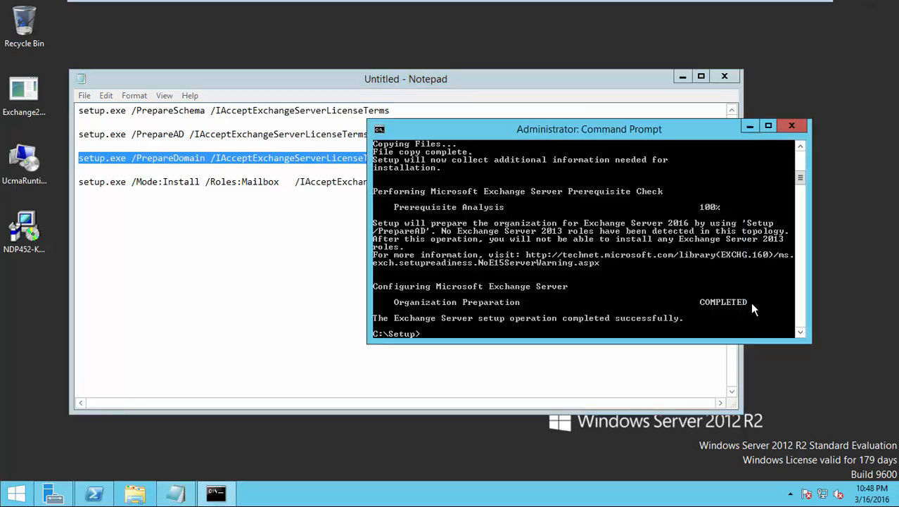
pyautogui.rightClick(446, 330)
pyautogui.click(479, 369)
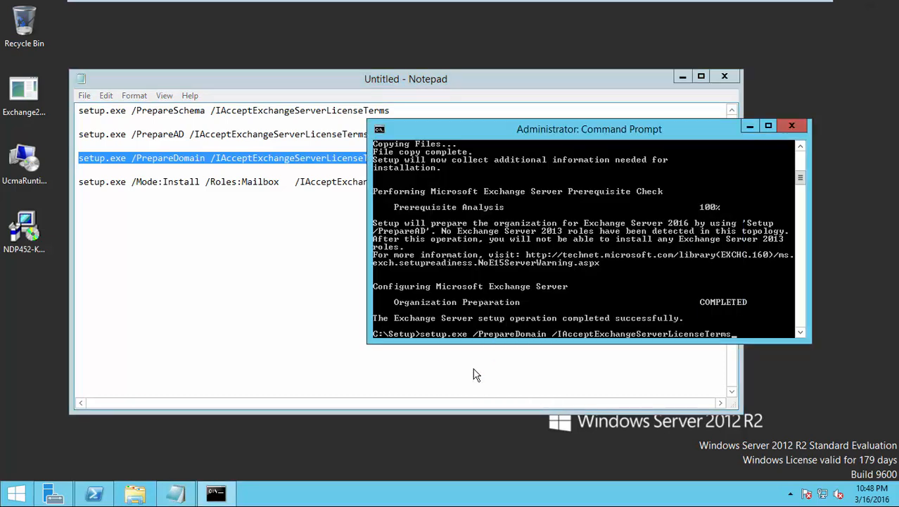
pyautogui.press('Return')
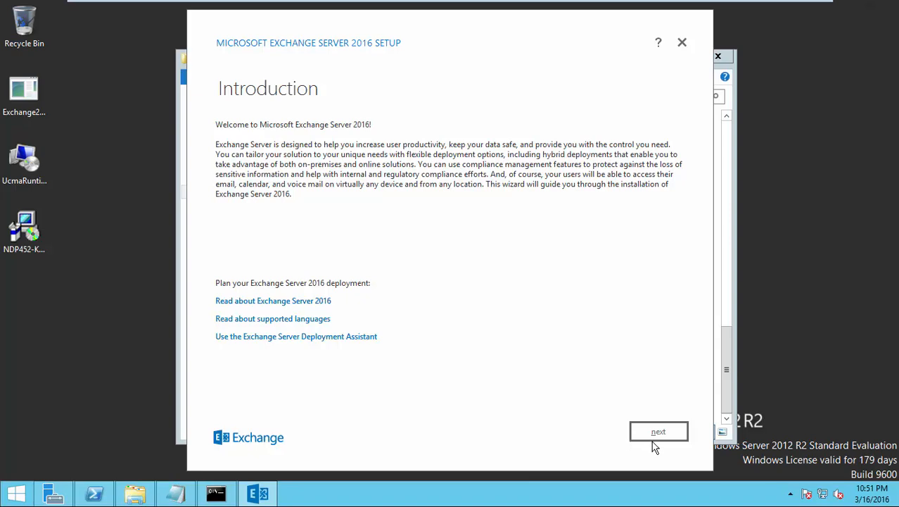
# Step: Accept the Exchange 2016 license terms and keep the recommended settings
pyautogui.click(657, 434)
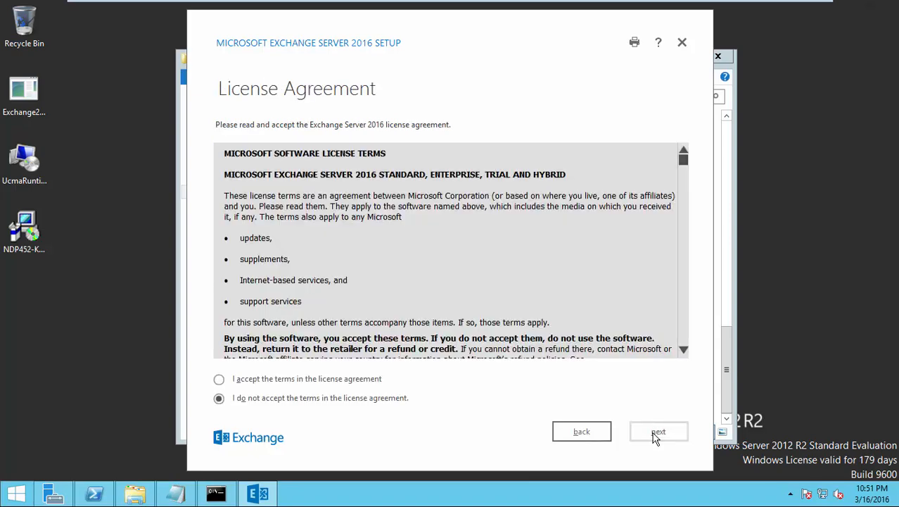
pyautogui.click(219, 379)
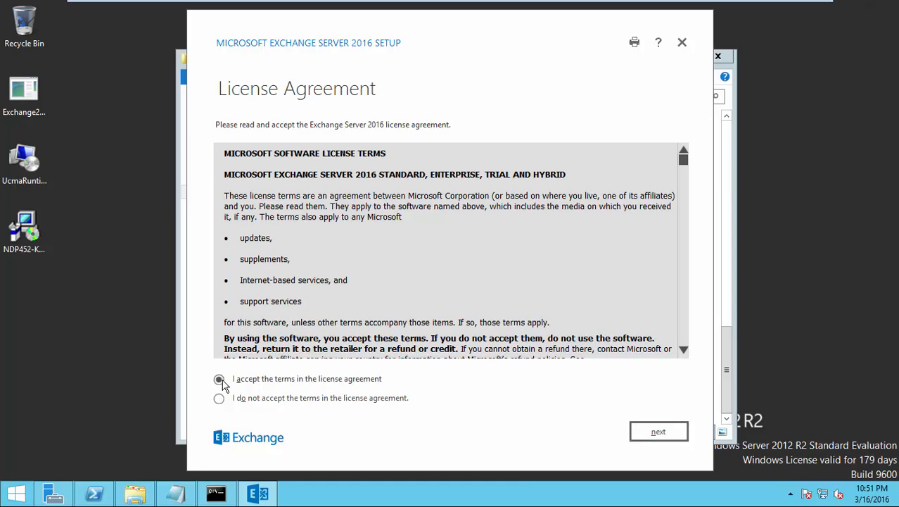
pyautogui.click(645, 430)
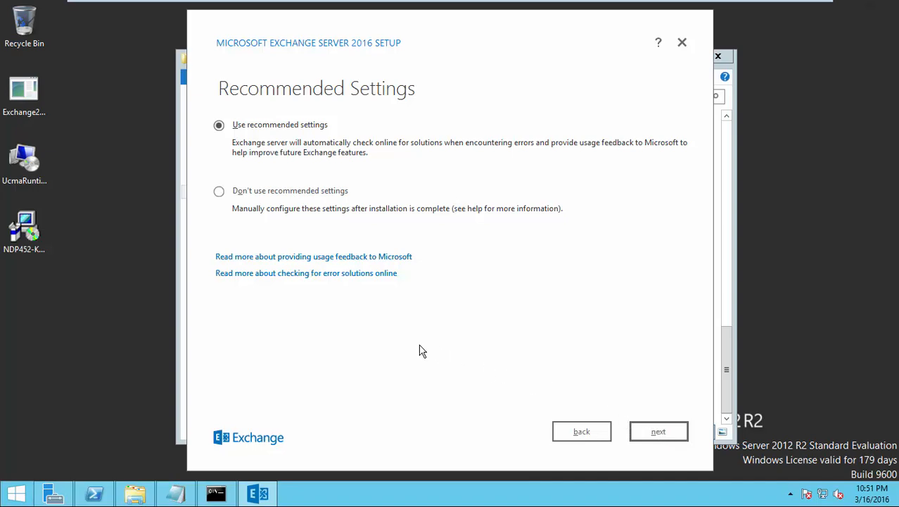
pyautogui.click(647, 435)
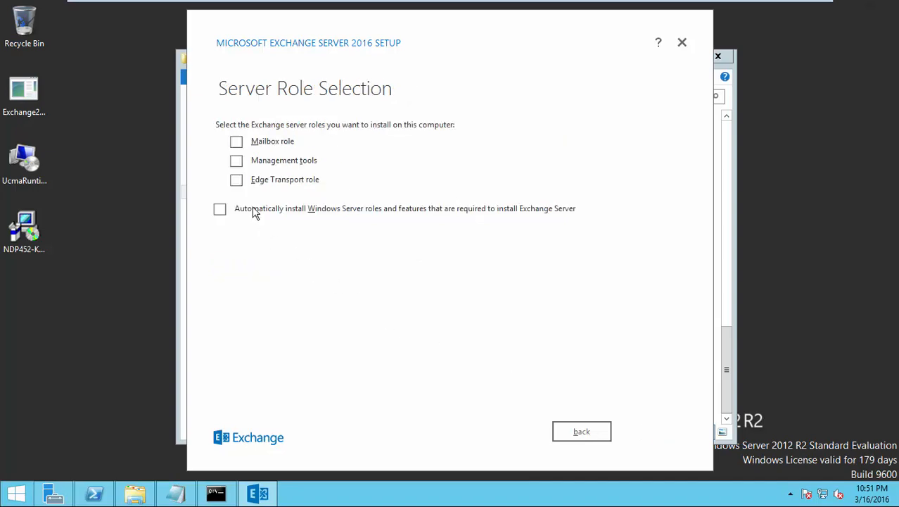
# Step: Install the Mailbox role with auto-installed Windows features, default path and malware scanning on, launching EAC at finish
pyautogui.click(237, 142)
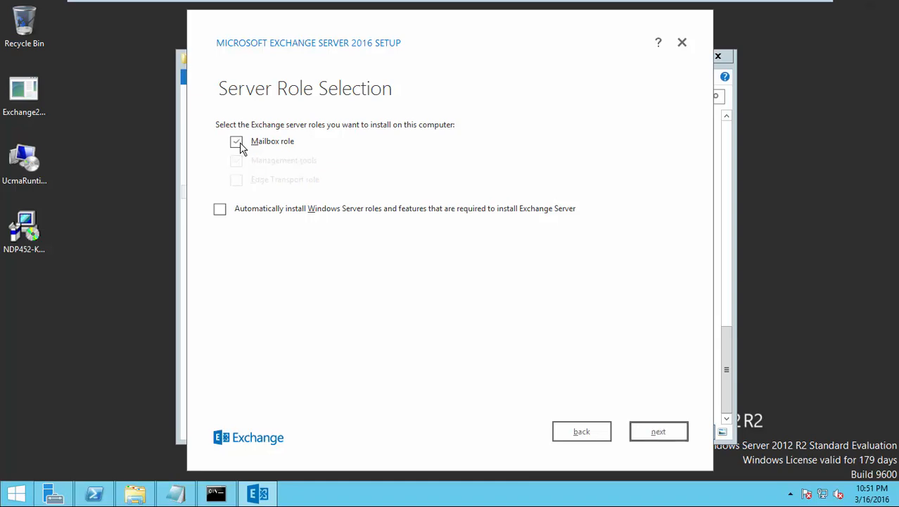
pyautogui.click(227, 211)
pyautogui.click(647, 437)
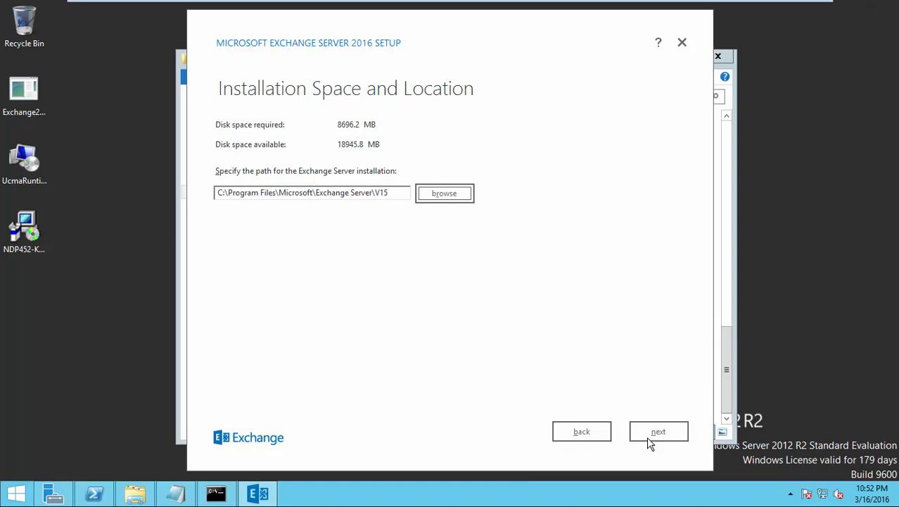
pyautogui.click(649, 442)
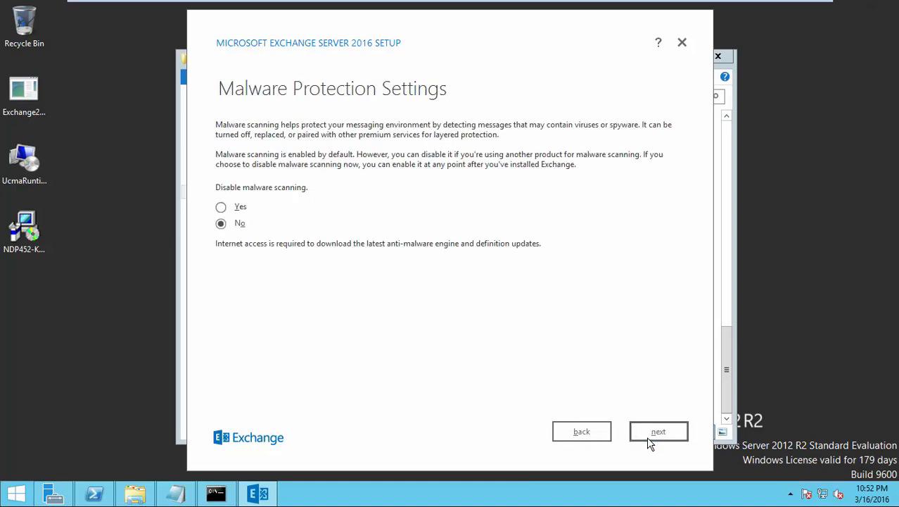
pyautogui.click(648, 436)
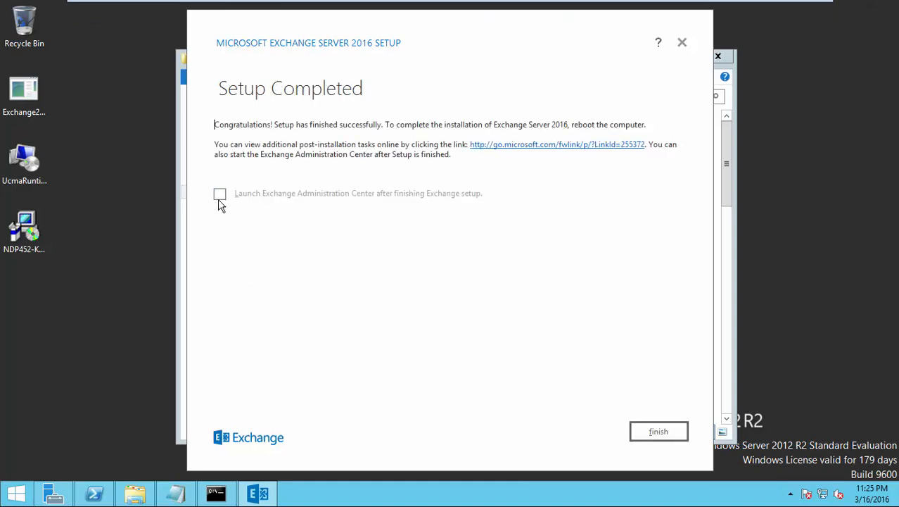
pyautogui.click(219, 200)
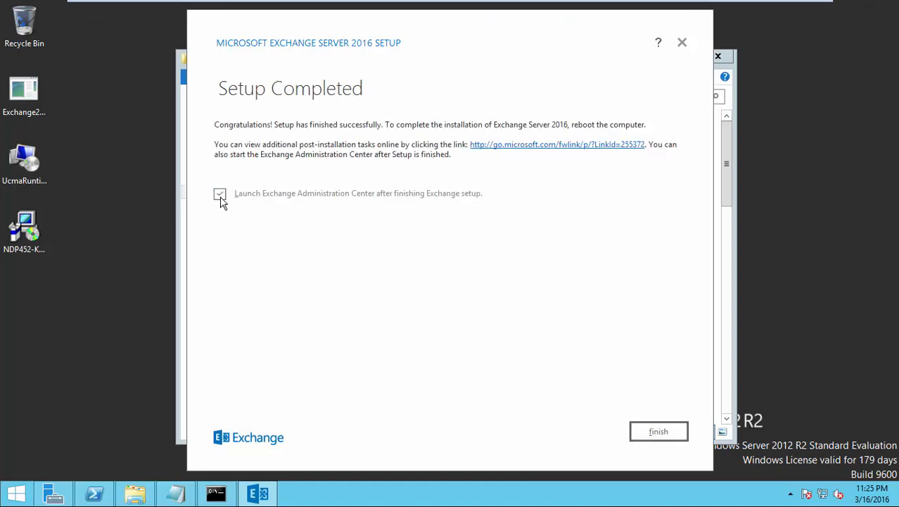
pyautogui.click(650, 434)
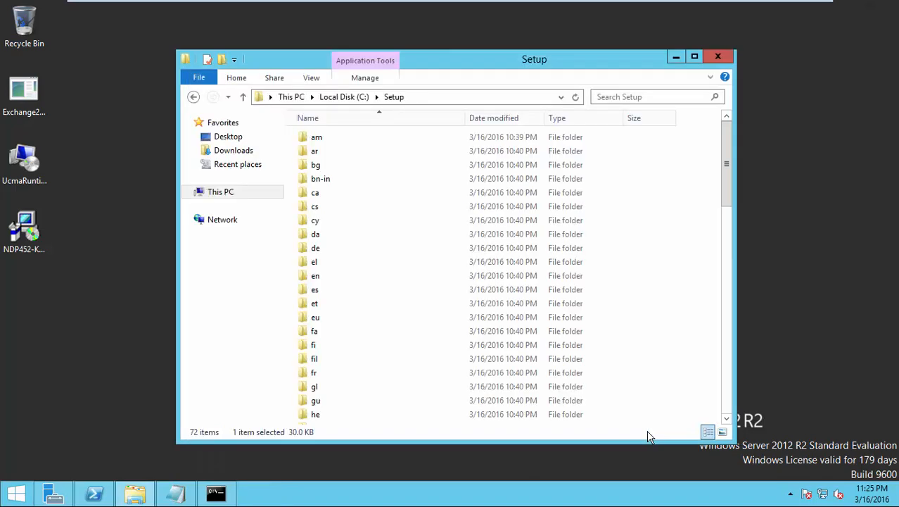
# Step: Minimize the C:\Setup folder window to clear the desktop
pyautogui.click(676, 58)
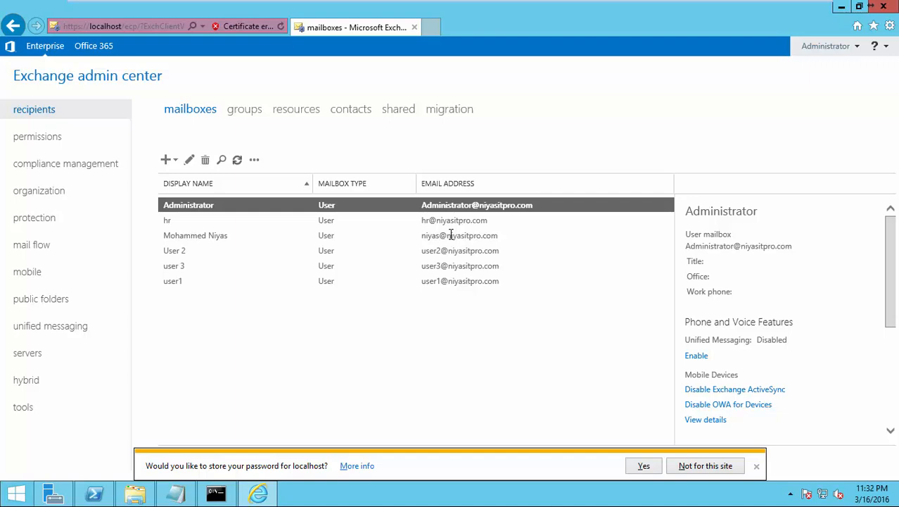
# Step: Leave the full-screen VM to read the article's receive-connector steps, then return to the server
pyautogui.moveTo(600, 6)
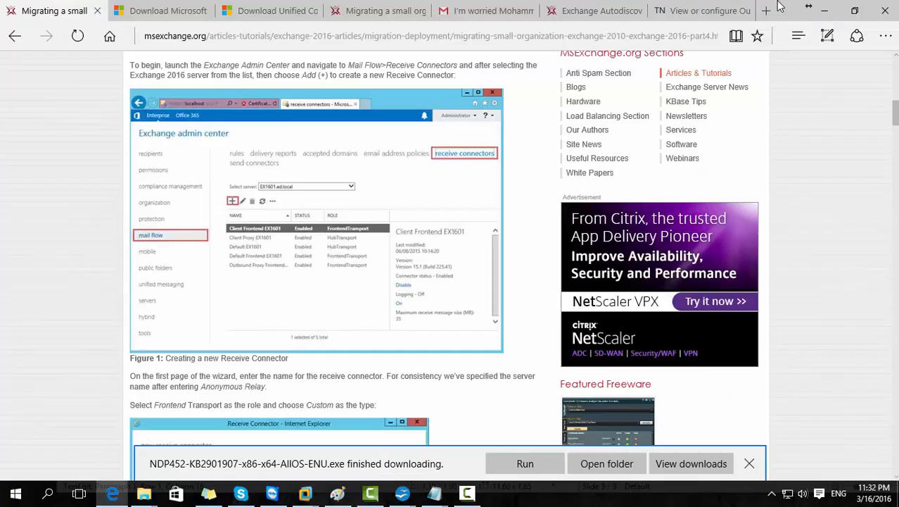
pyautogui.click(782, 9)
pyautogui.click(468, 493)
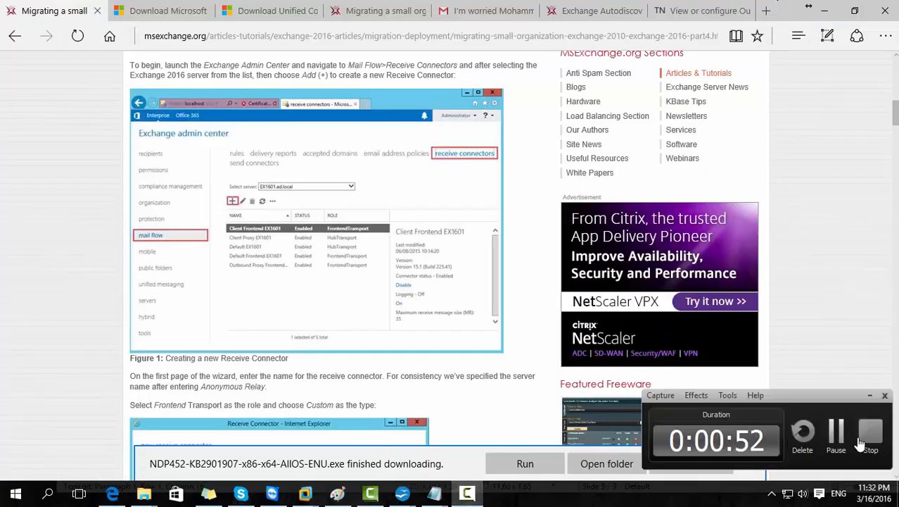
pyautogui.click(870, 434)
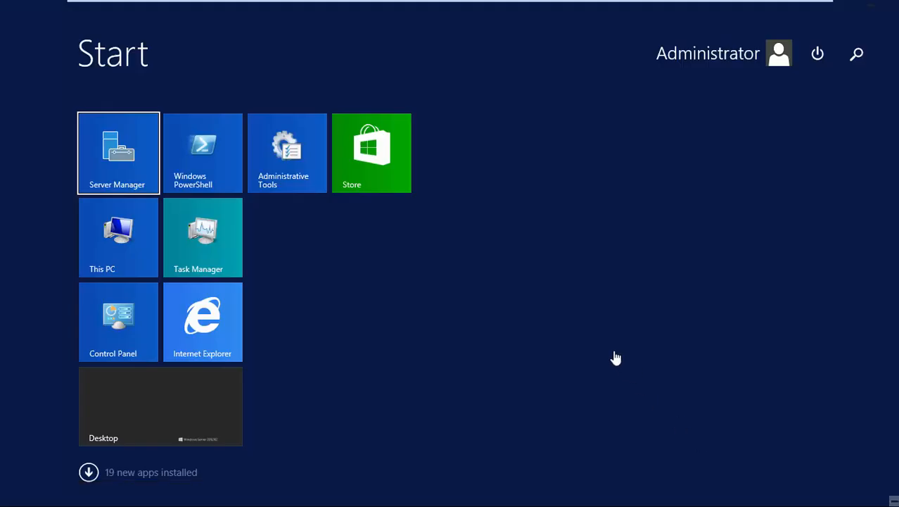
# Step: Launch Exchange Management Shell from a Start-screen search for 'exch' and place it beside Notepad
pyautogui.write('exch')
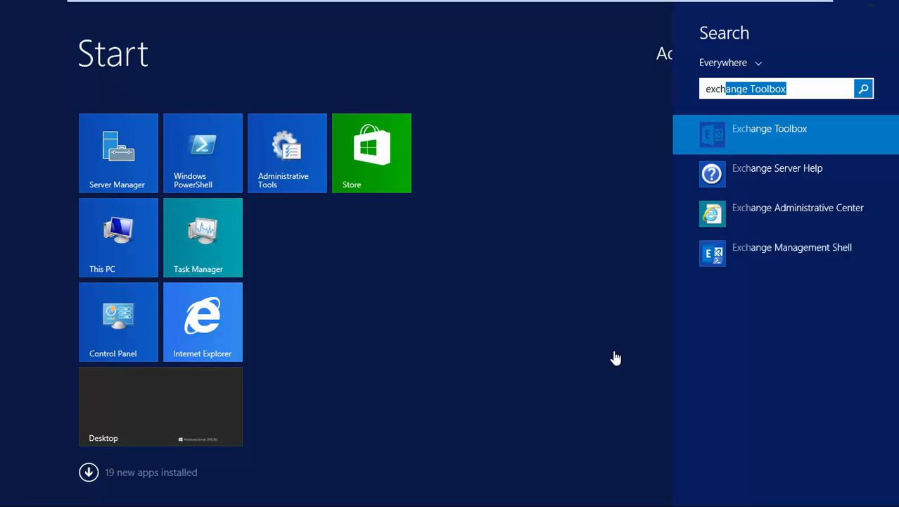
pyautogui.click(776, 249)
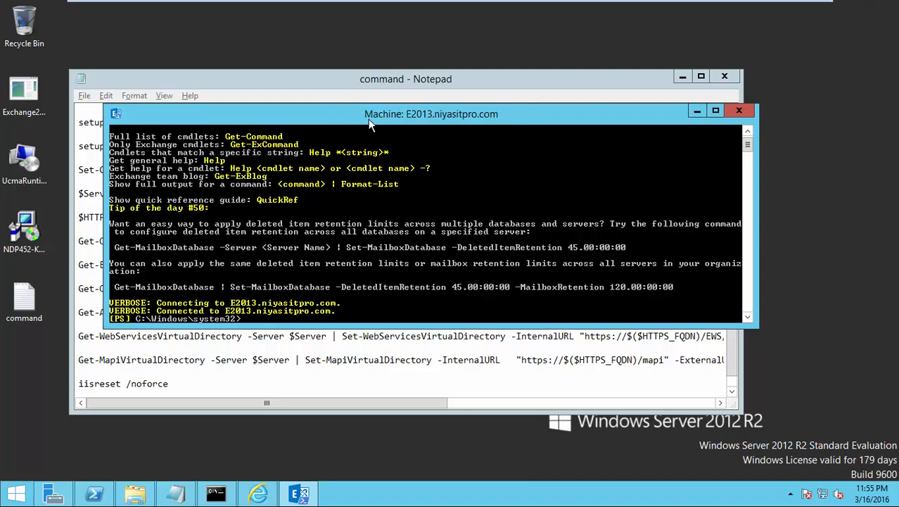
pyautogui.moveTo(368, 119); pyautogui.dragTo(494, 165)
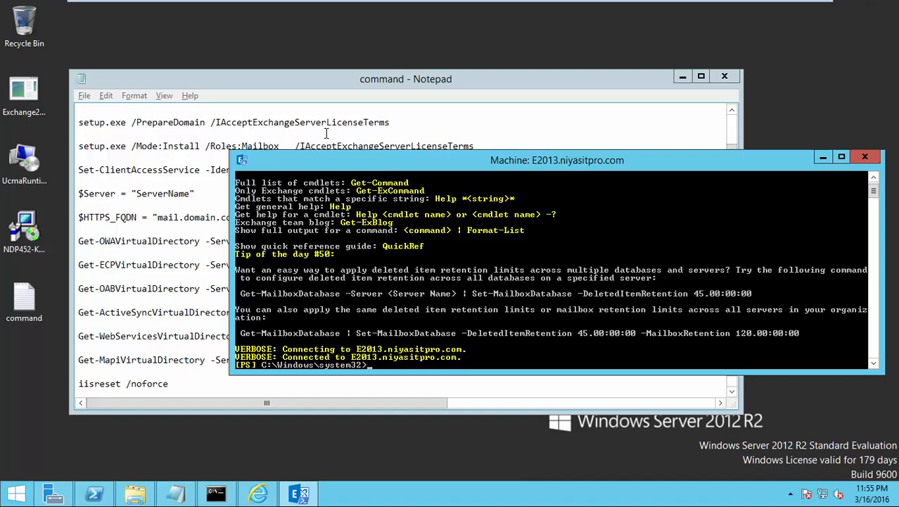
pyautogui.moveTo(409, 79); pyautogui.dragTo(362, 57)
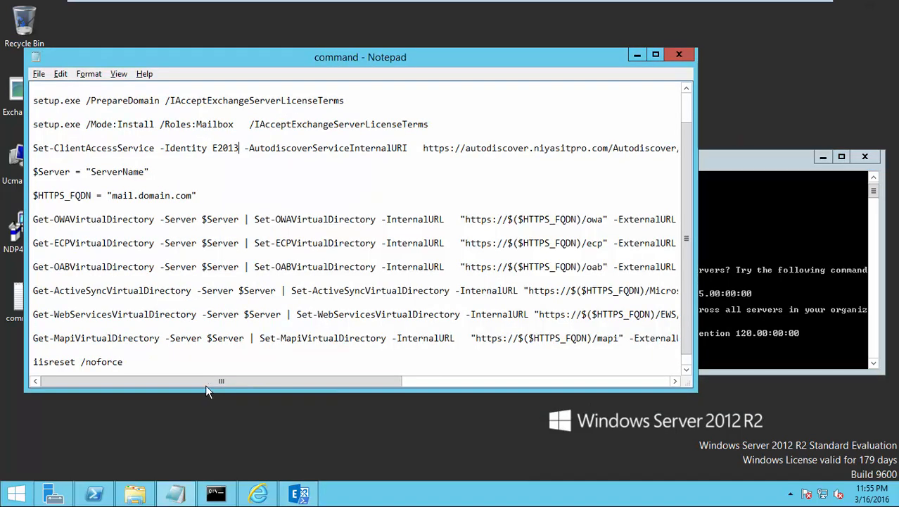
# Step: Paste and run the Set-ClientAccessService command setting E2013's internal Autodiscover URI to autodiscover.niyasitpro.com
pyautogui.click(33, 149)
pyautogui.hotkey('shift', 'End')
pyautogui.press('super+c')
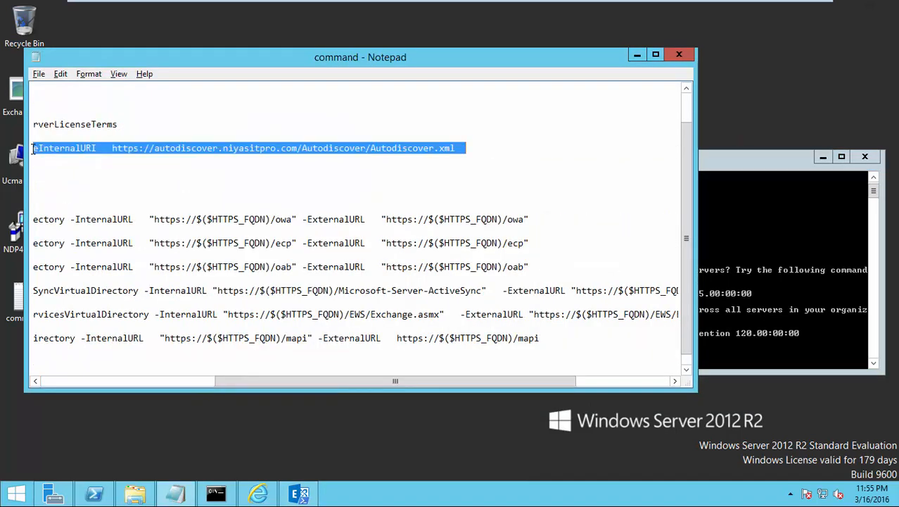
pyautogui.click(750, 337)
pyautogui.rightClick(542, 353)
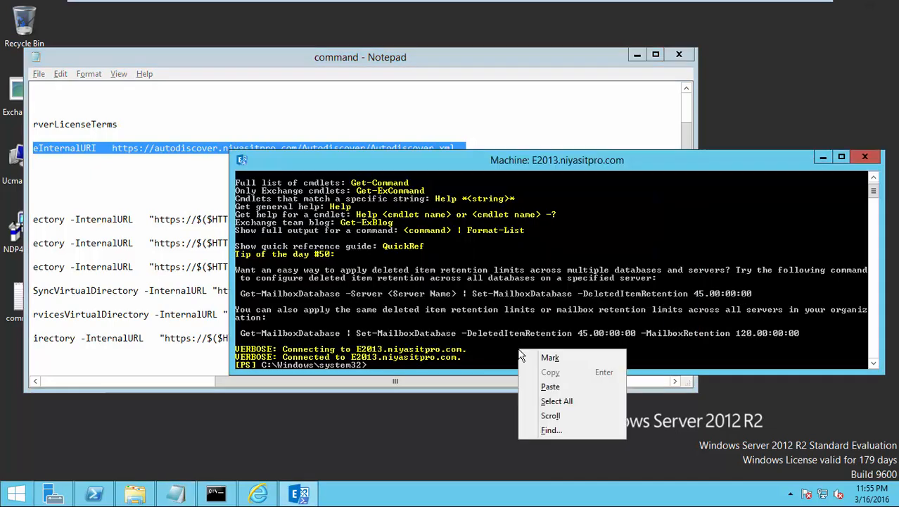
pyautogui.click(542, 388)
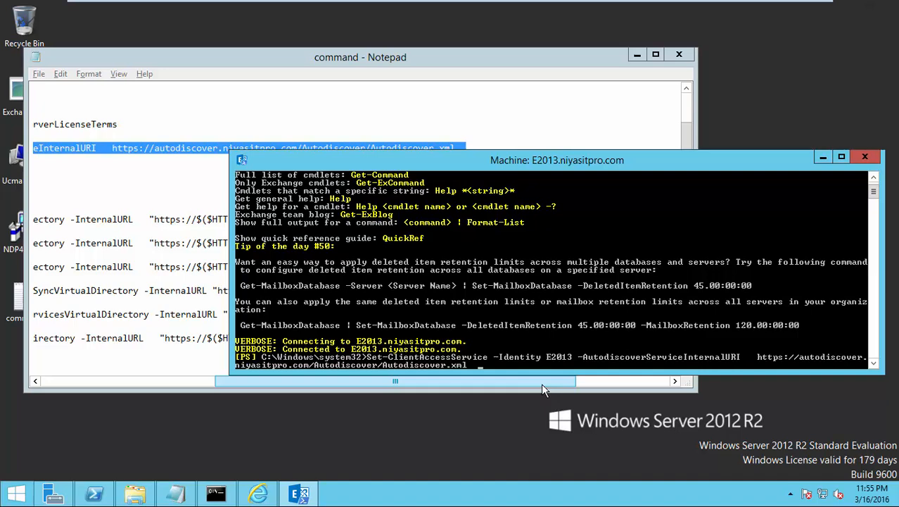
pyautogui.press('Return')
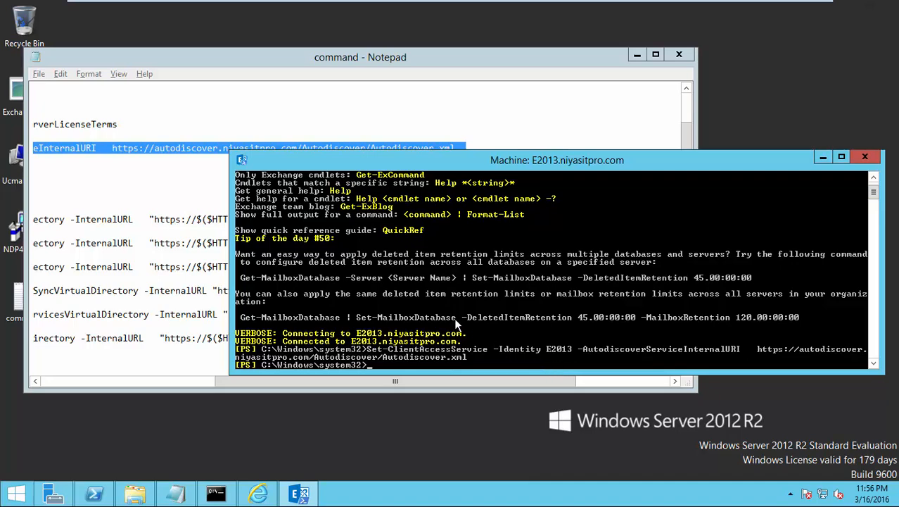
# Step: Replace the ServerName placeholder with E2013 and the domain with niyasitpro in the Notepad script
pyautogui.click(198, 204)
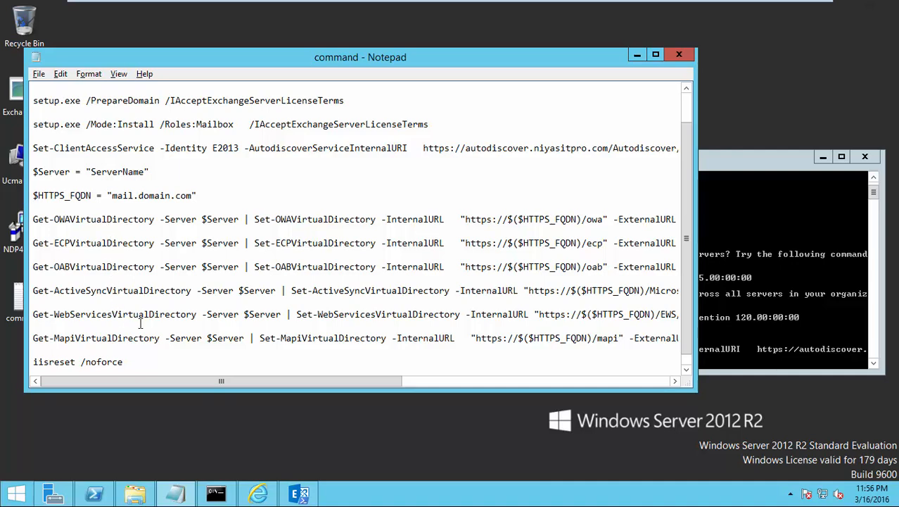
pyautogui.moveTo(154, 172); pyautogui.dragTo(141, 176)
pyautogui.press('Left')
pyautogui.press('BackSpace')
pyautogui.press('BackSpace')
pyautogui.press('BackSpace')
pyautogui.press('BackSpace')
pyautogui.press('BackSpace')
pyautogui.press('BackSpace')
pyautogui.press('BackSpace')
pyautogui.press('BackSpace')
pyautogui.press('BackSpace')
pyautogui.press('BackSpace')
pyautogui.write('E2013')
pyautogui.moveTo(171, 195); pyautogui.dragTo(140, 197)
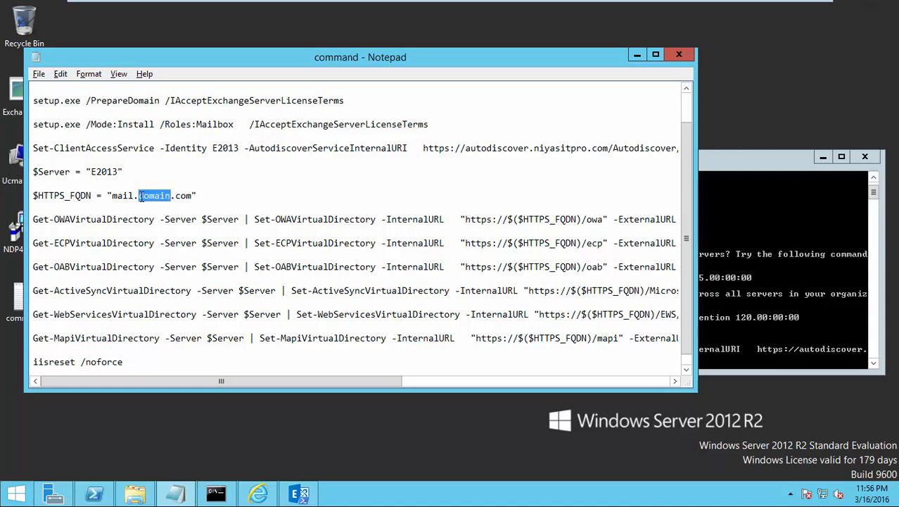
pyautogui.write('NIYAS')
pyautogui.press('BackSpace')
pyautogui.press('BackSpace')
pyautogui.press('BackSpace')
pyautogui.press('BackSpace')
pyautogui.press('BackSpace')
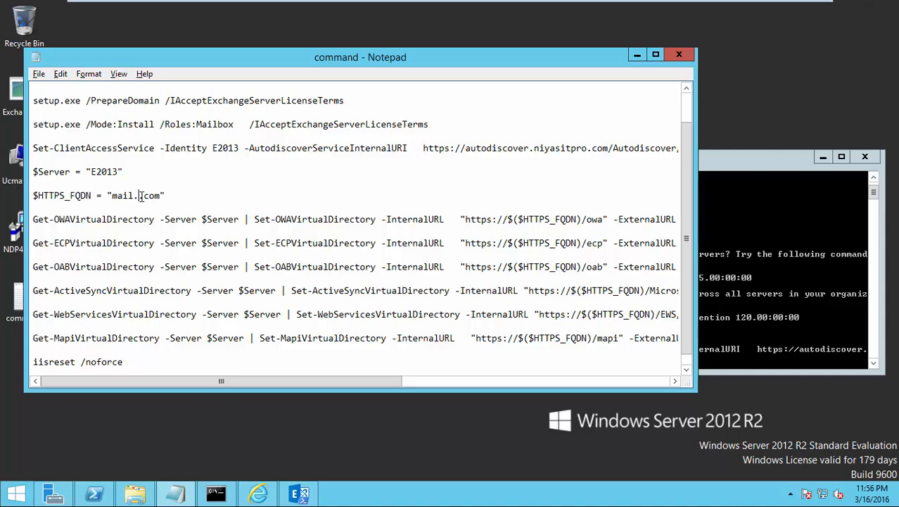
pyautogui.write('niyasitpro')
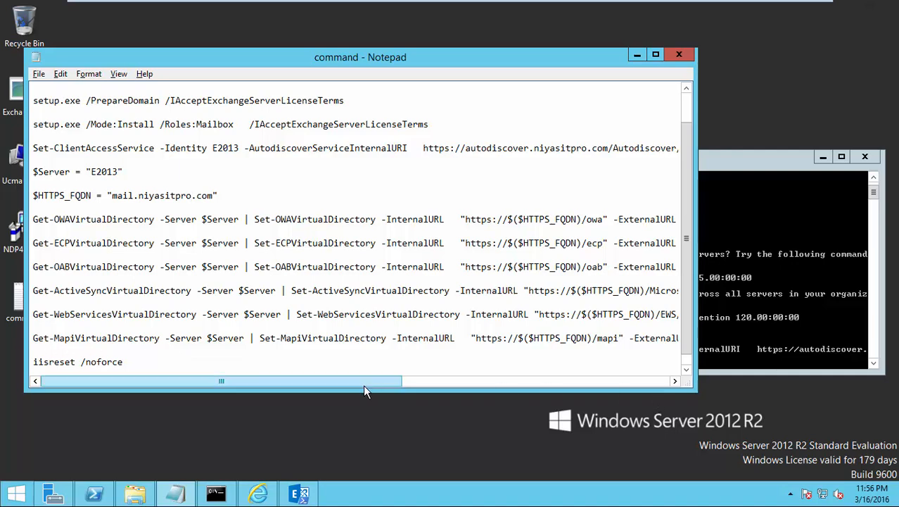
# Step: Select the virtual directory command block from the $Server line through Get-MapiVirtualDirectory
pyautogui.moveTo(363, 385); pyautogui.dragTo(598, 384)
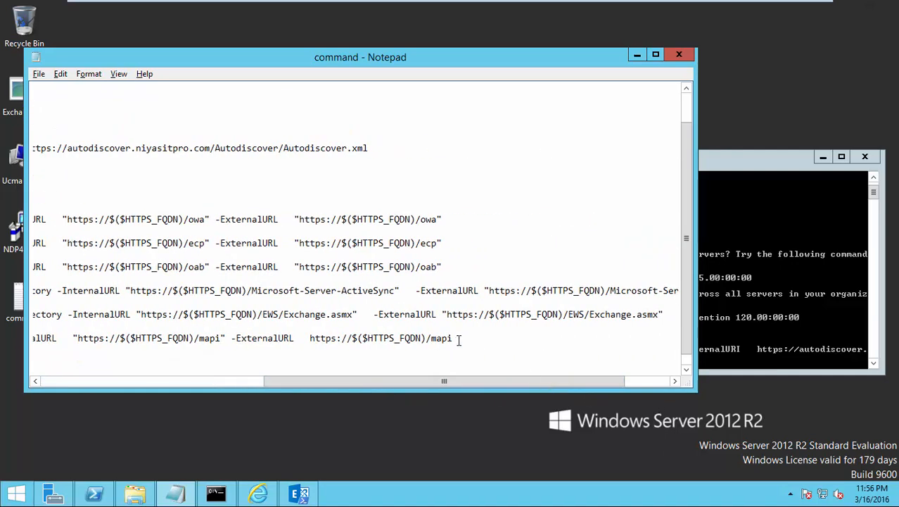
pyautogui.moveTo(454, 381); pyautogui.dragTo(488, 381)
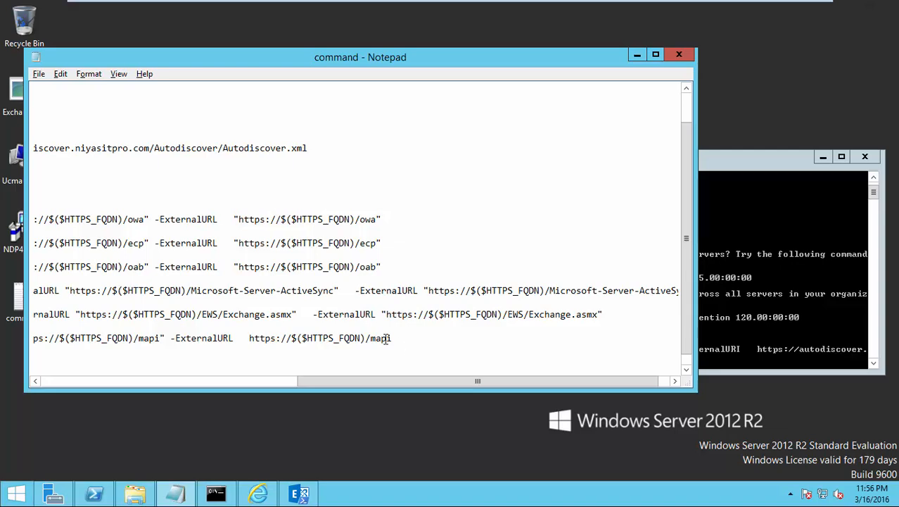
pyautogui.moveTo(390, 339); pyautogui.dragTo(209, 314)
pyautogui.hotkey('shift', 'Up')
pyautogui.hotkey('shift', 'Up')
pyautogui.hotkey('shift', 'Up')
pyautogui.hotkey('shift', 'Up')
pyautogui.hotkey('shift', 'Up')
pyautogui.hotkey('shift', 'Up')
pyautogui.hotkey('shift', 'Up')
pyautogui.hotkey('shift', 'Up')
pyautogui.hotkey('shift', 'Up')
pyautogui.hotkey('shift', 'Up')
pyautogui.hotkey('shift', 'Up')
pyautogui.press('super+c')
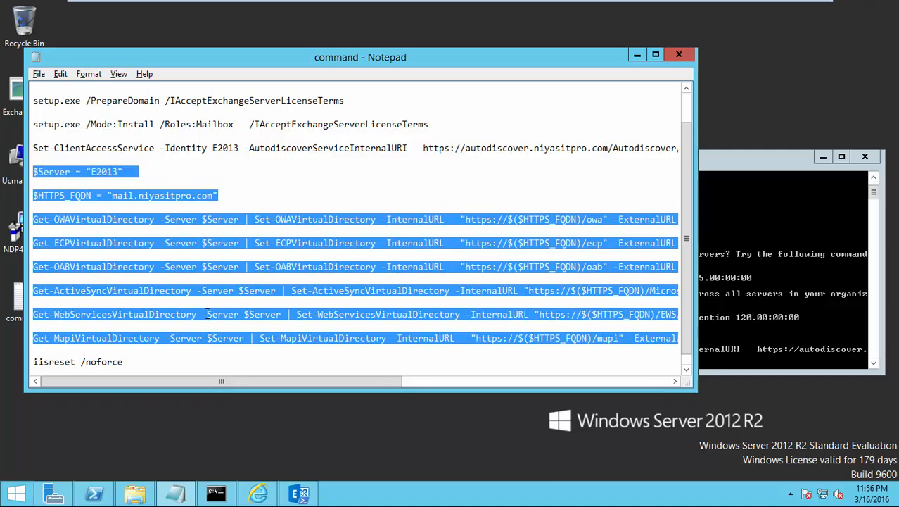
# Step: Paste the virtual directory URL commands into the shell to run them, then maximize the console
pyautogui.click(712, 354)
pyautogui.rightClick(427, 361)
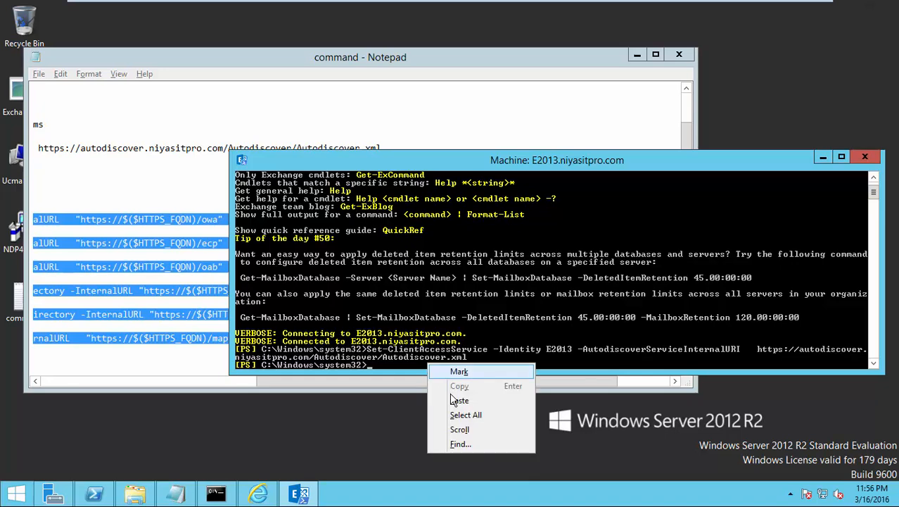
pyautogui.click(453, 395)
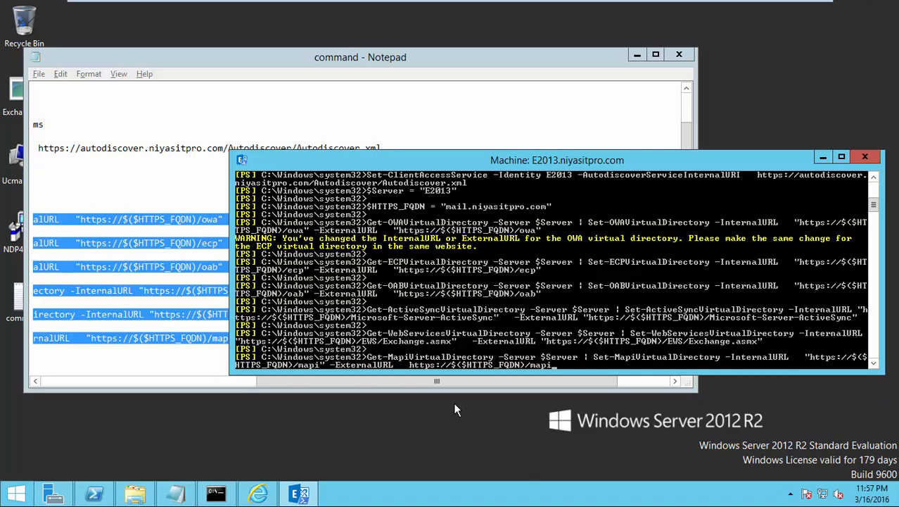
pyautogui.press('super+Up')
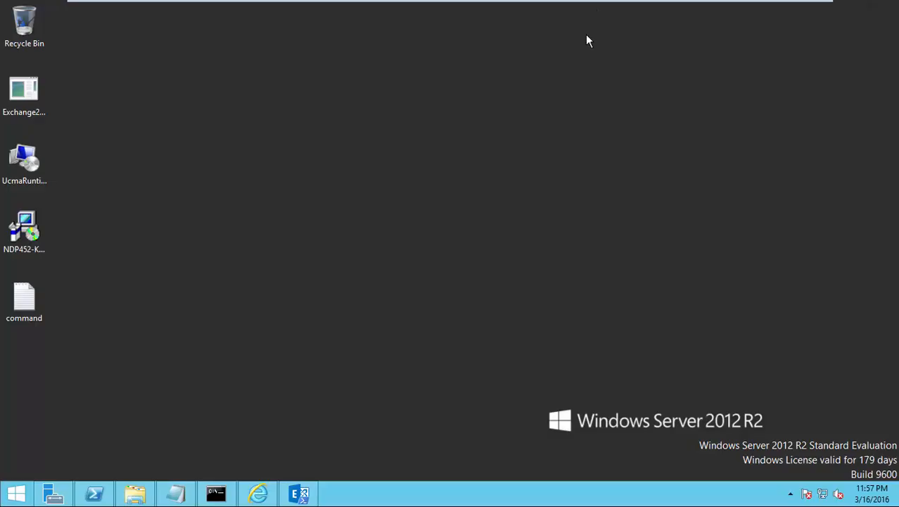
# Step: Open the E2013 server's Outlook Anywhere settings in Exchange admin center
pyautogui.click(255, 496)
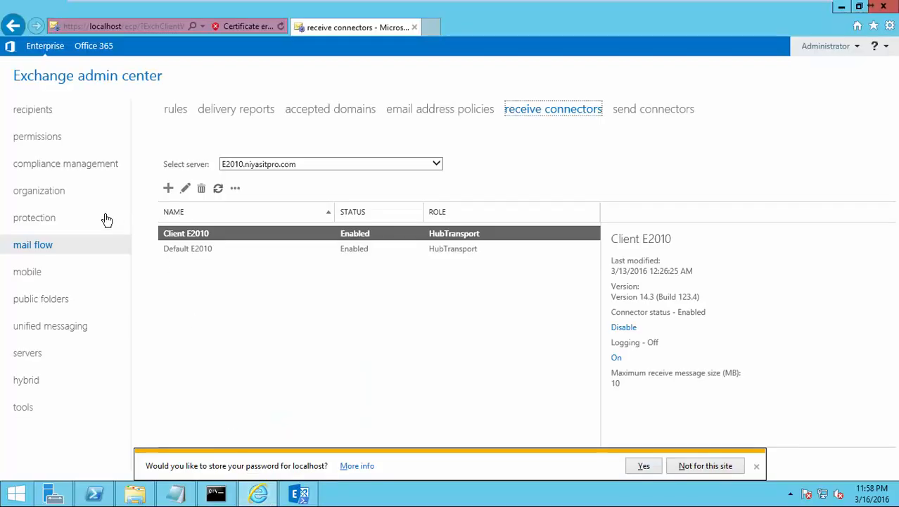
pyautogui.click(30, 351)
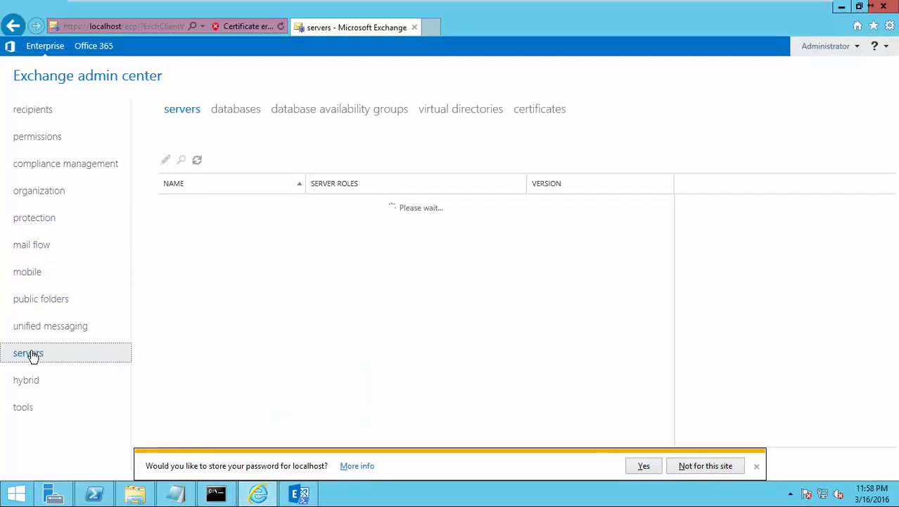
pyautogui.click(179, 223)
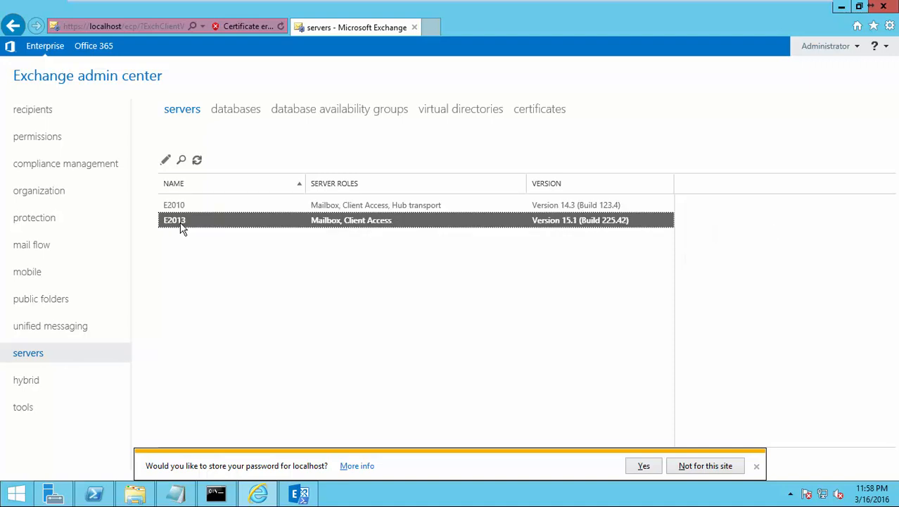
pyautogui.click(166, 164)
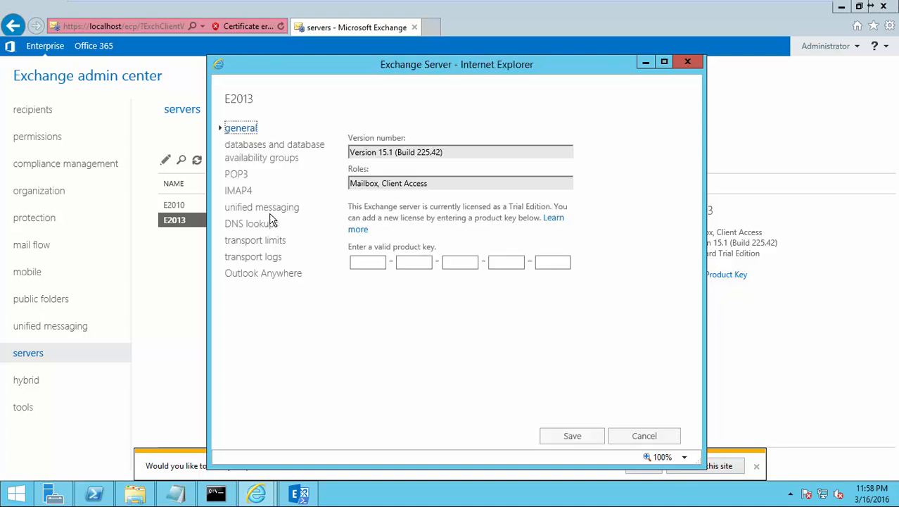
pyautogui.click(270, 275)
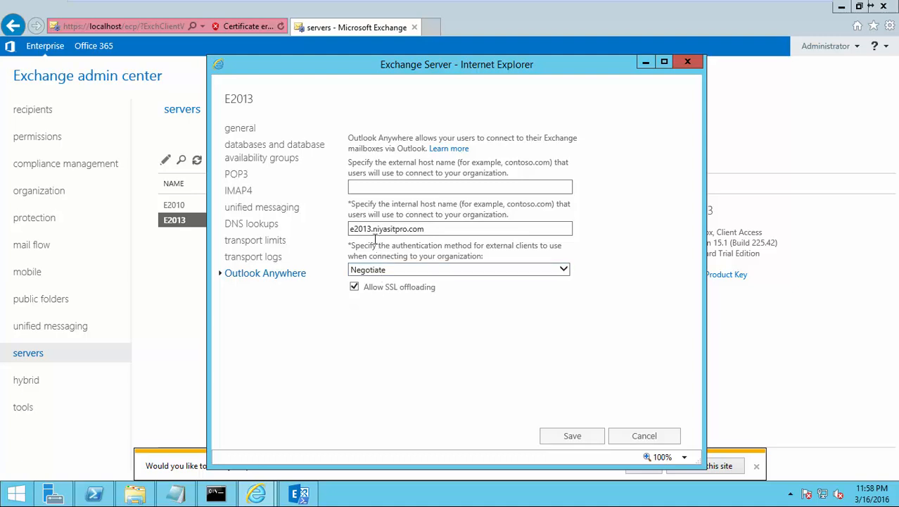
# Step: Set both host names to mail.niyasitpro.com, save, and dismiss the Negotiate authentication warning
pyautogui.click(372, 229)
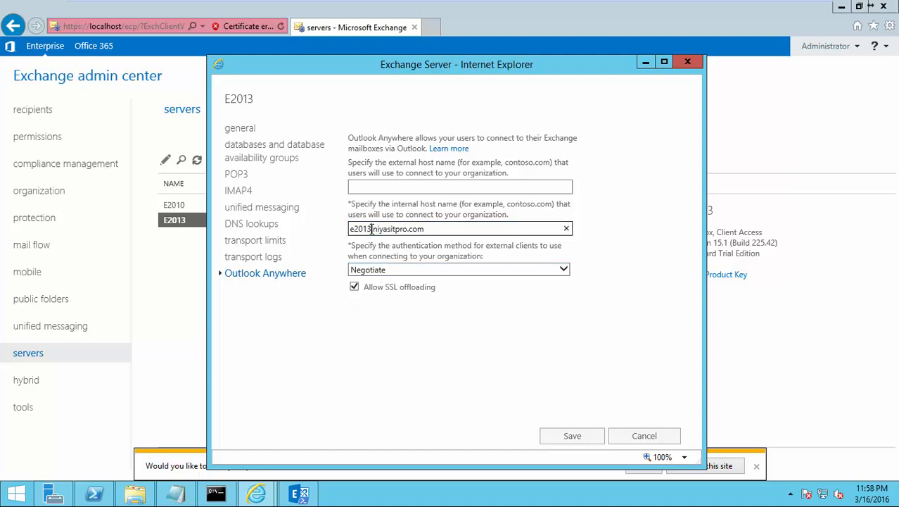
pyautogui.doubleClick(360, 229)
pyautogui.moveTo(745, 6)
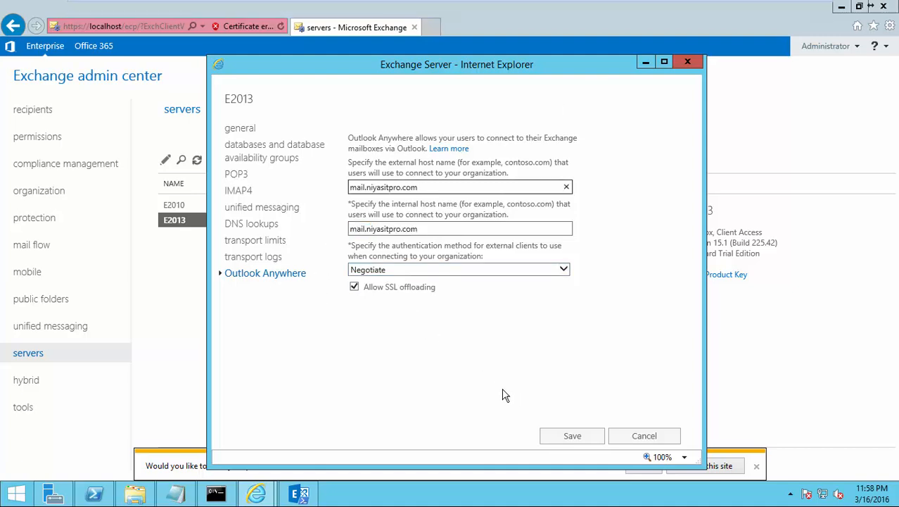
pyautogui.click(570, 435)
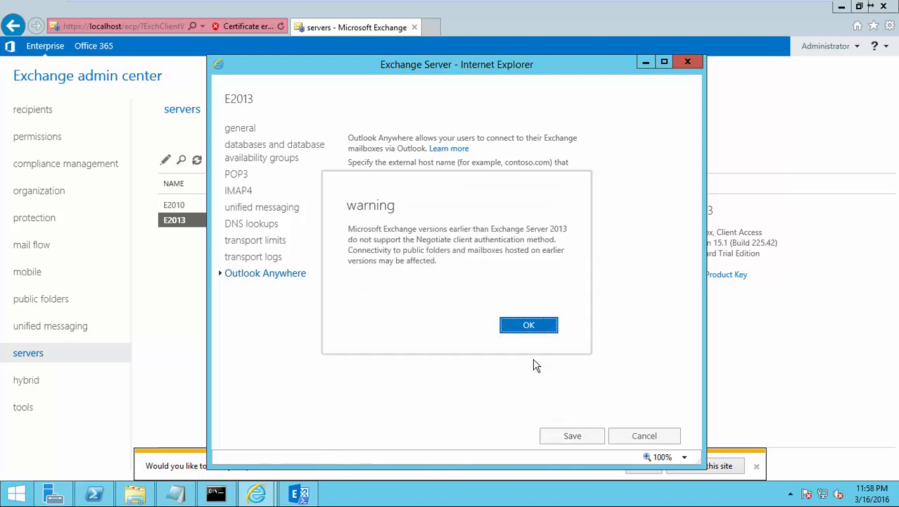
pyautogui.click(530, 327)
pyautogui.click(529, 326)
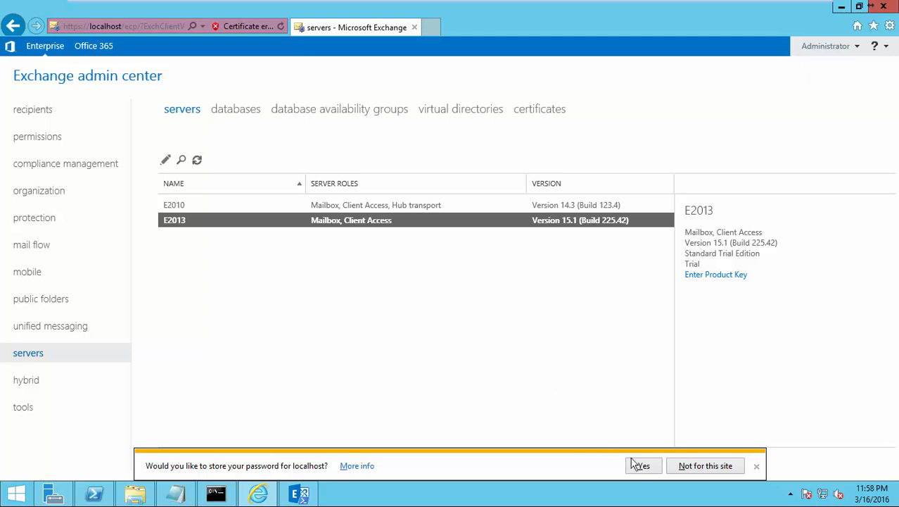
pyautogui.click(686, 466)
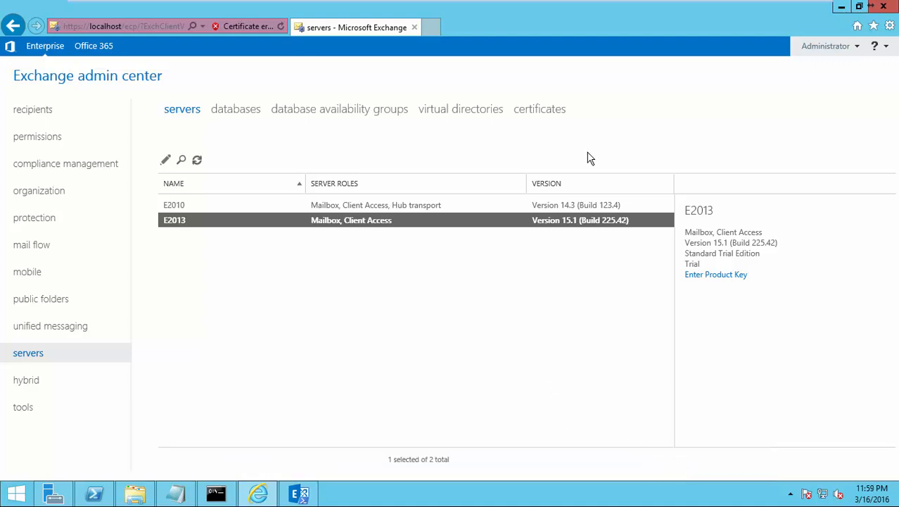
# Step: Run iisreset in the desktop PowerShell window to restart IIS
pyautogui.press('super')
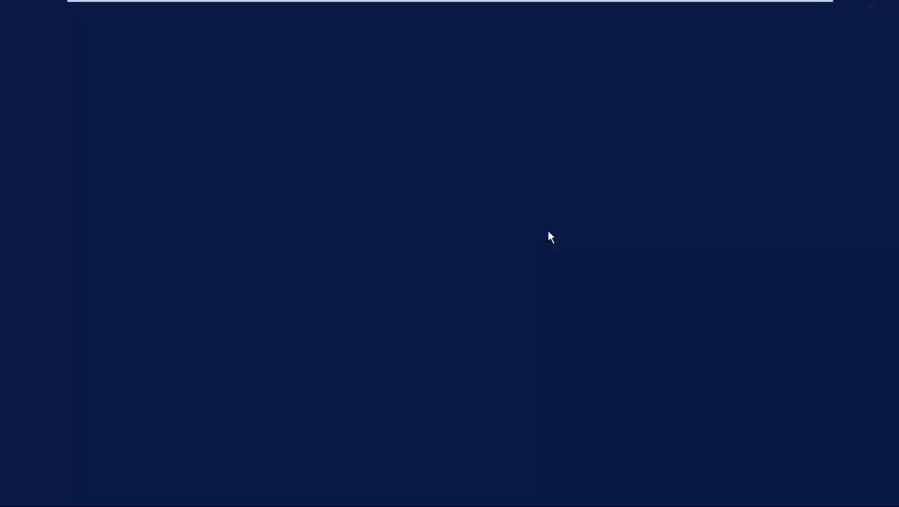
pyautogui.press('Menu')
pyautogui.click(177, 402)
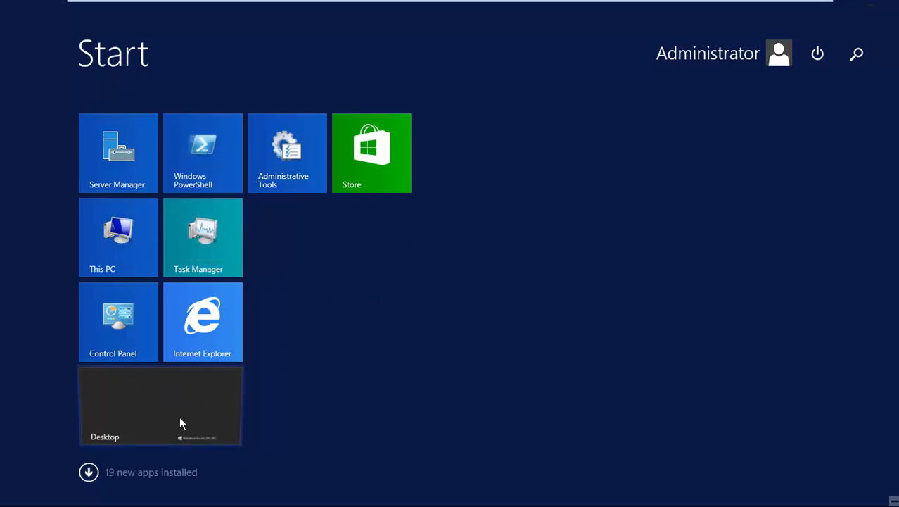
pyautogui.click(180, 416)
pyautogui.click(501, 270)
pyautogui.write('iisreset')
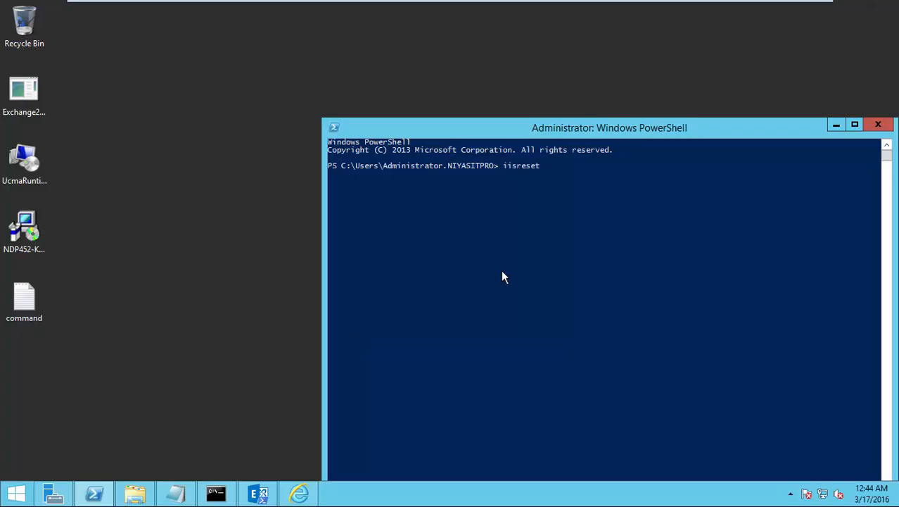
pyautogui.press('Return')
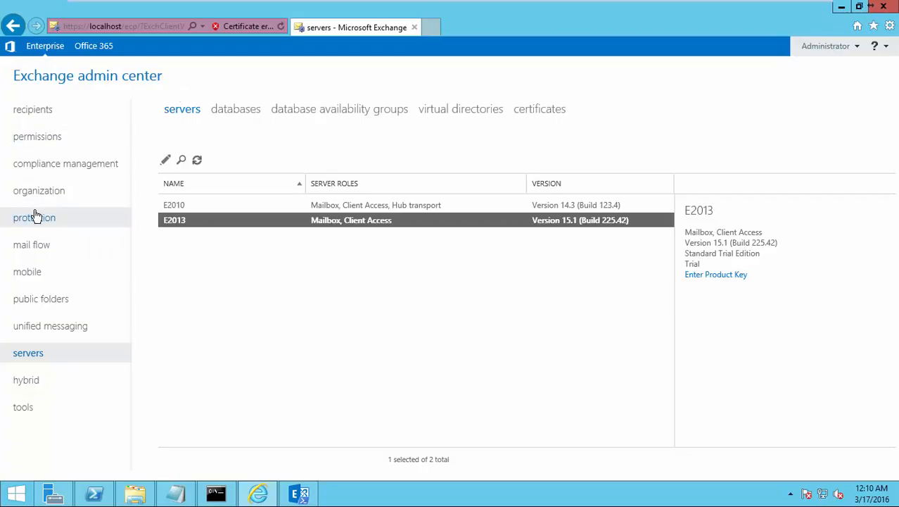
# Step: Review the receive connectors and the Default E2010 connector's details
pyautogui.click(40, 243)
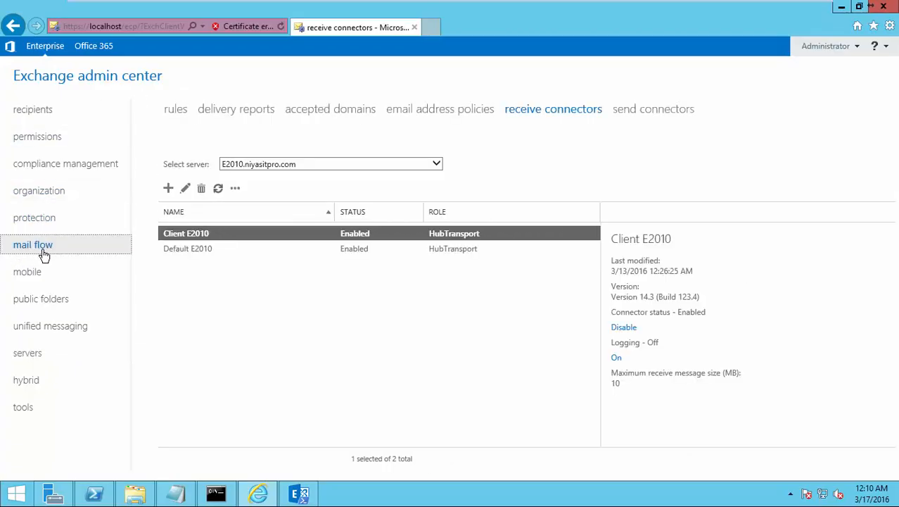
pyautogui.click(524, 112)
pyautogui.click(203, 249)
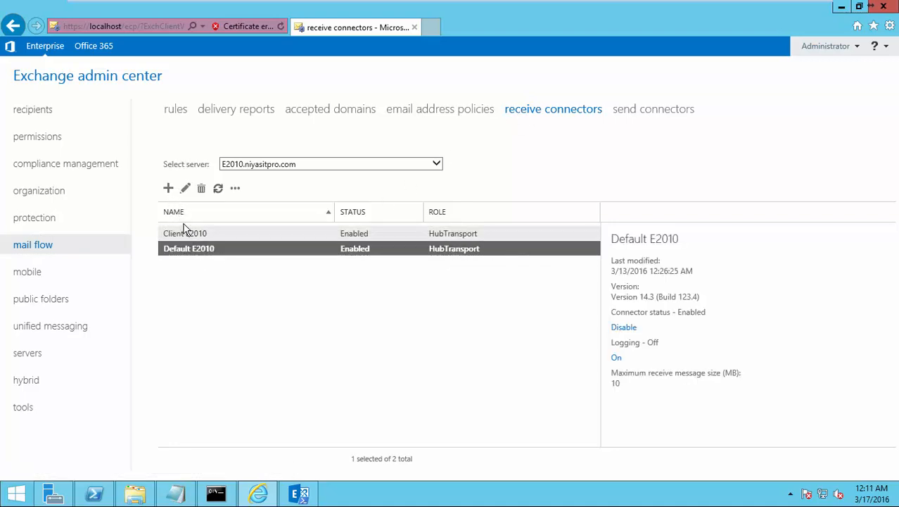
# Step: Start an Internal receive connector named Smtp, then cancel the wizard
pyautogui.click(168, 188)
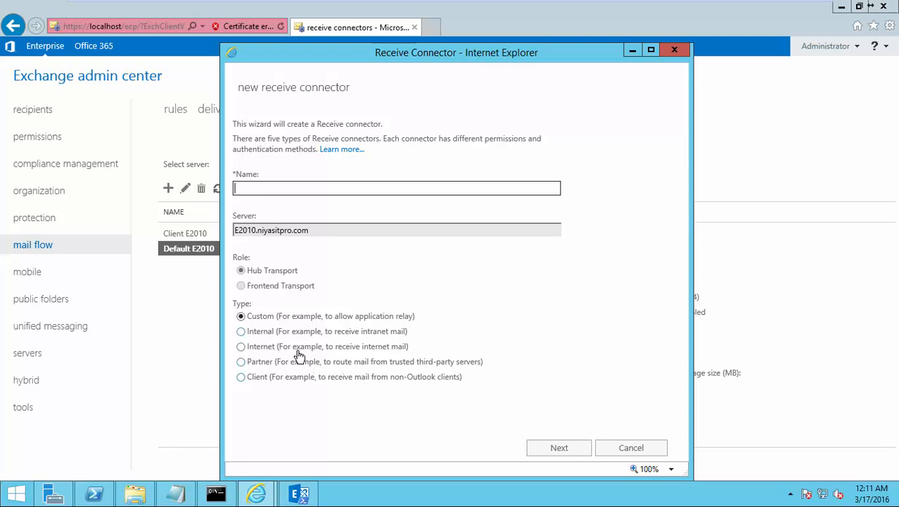
pyautogui.click(254, 339)
pyautogui.click(556, 452)
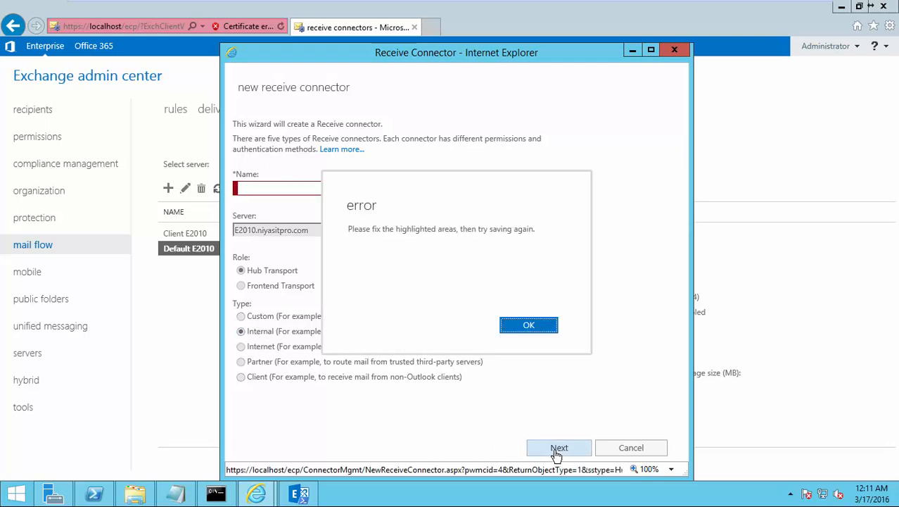
pyautogui.click(524, 332)
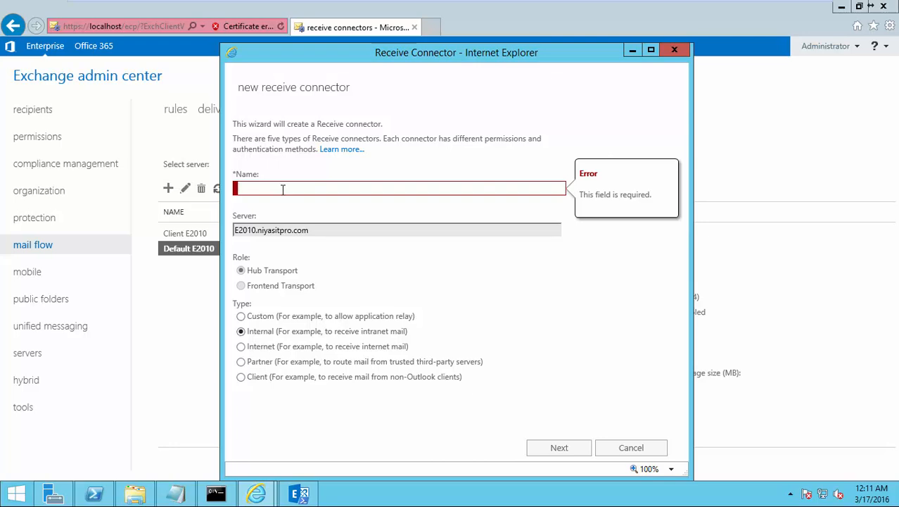
pyautogui.write('Smtp')
pyautogui.click(563, 447)
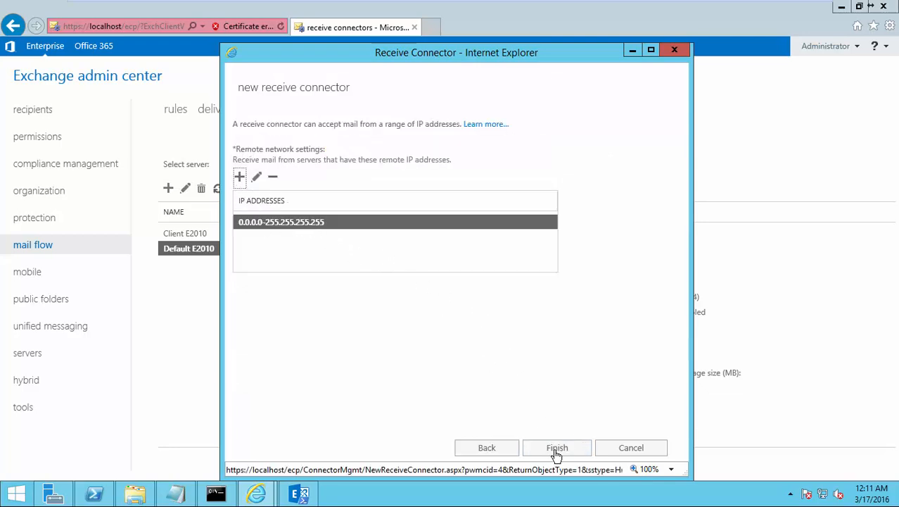
pyautogui.click(624, 456)
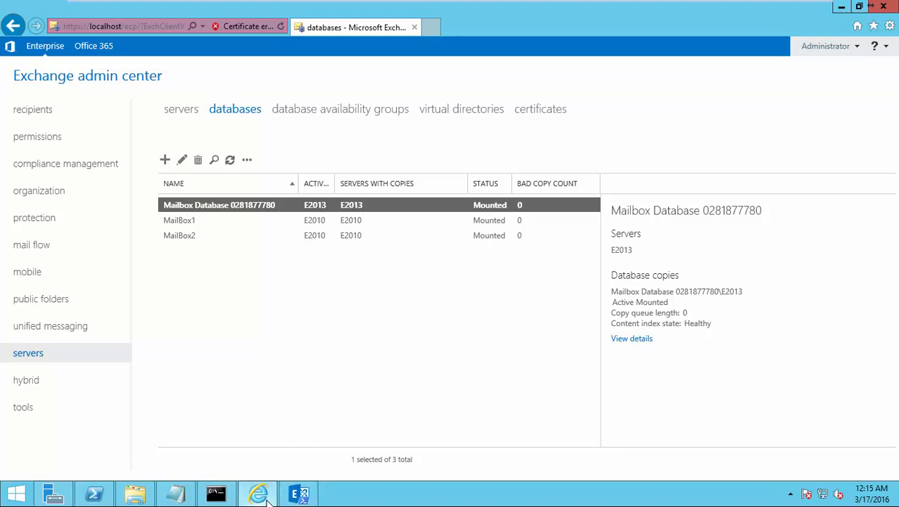
# Step: Answer A (Yes to All) to both Move-DatabasePath prompts, accepting DB01's dismount
pyautogui.click(293, 498)
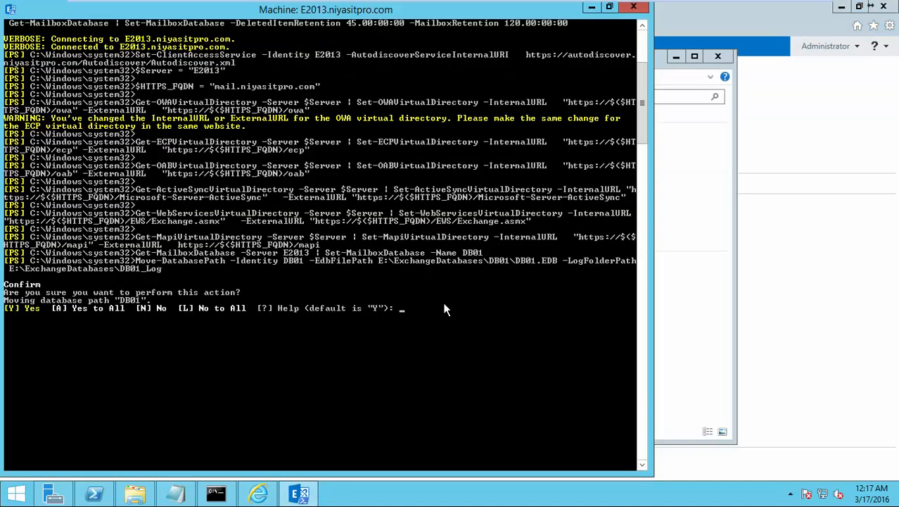
pyautogui.write('a')
pyautogui.press('Return')
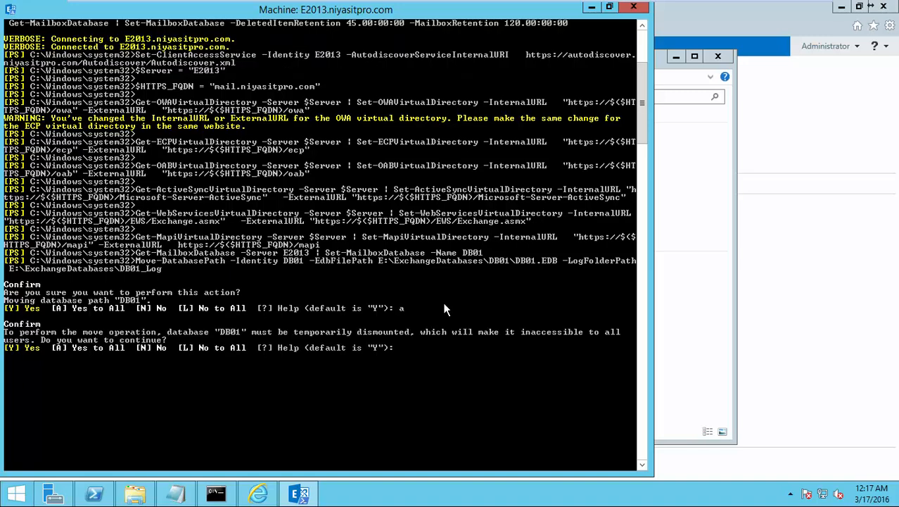
pyautogui.write('A')
pyautogui.press('Return')
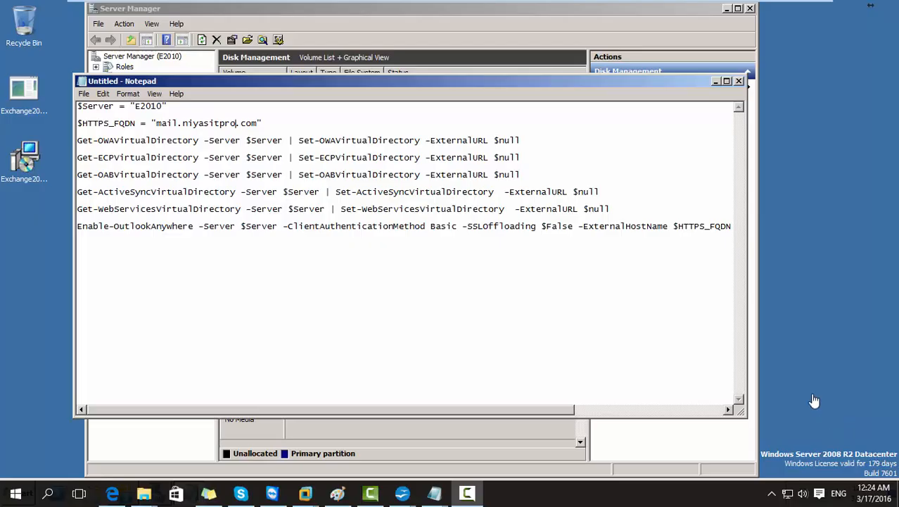
# Step: Copy the external-URL clearing script from Notepad on the E2010 VM
pyautogui.moveTo(688, 5)
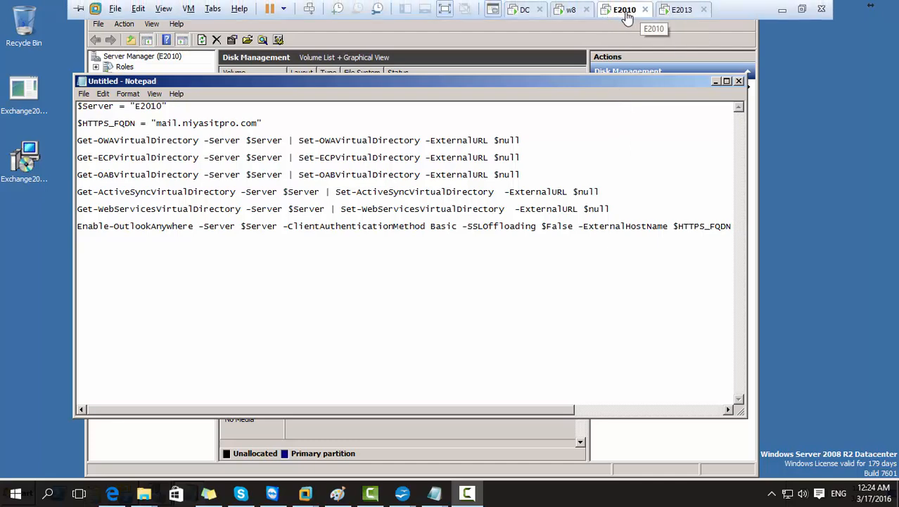
pyautogui.click(566, 127)
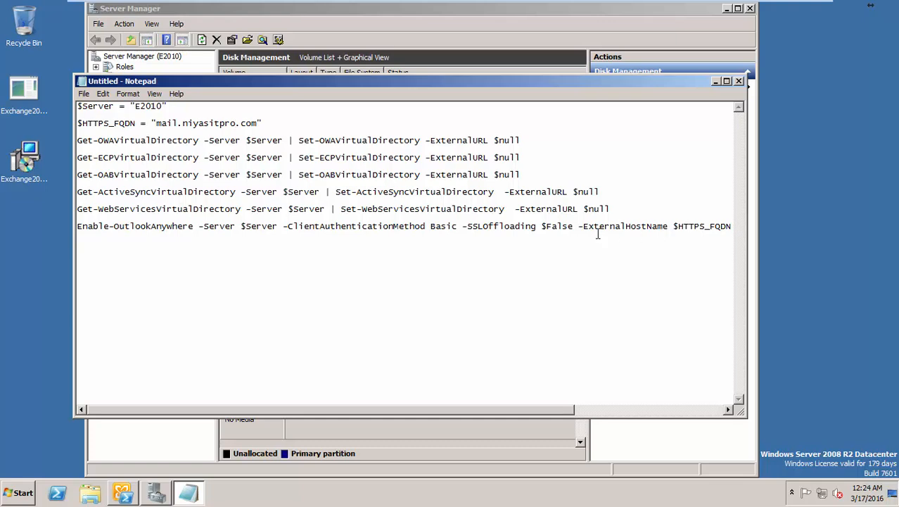
pyautogui.hotkey('ctrl', 'a')
pyautogui.hotkey('ctrl', 'x')
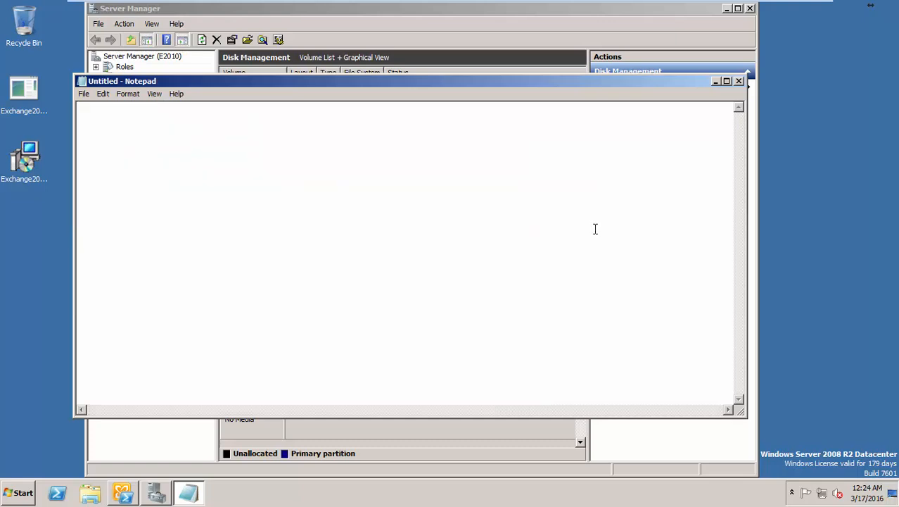
pyautogui.hotkey('ctrl', 'z')
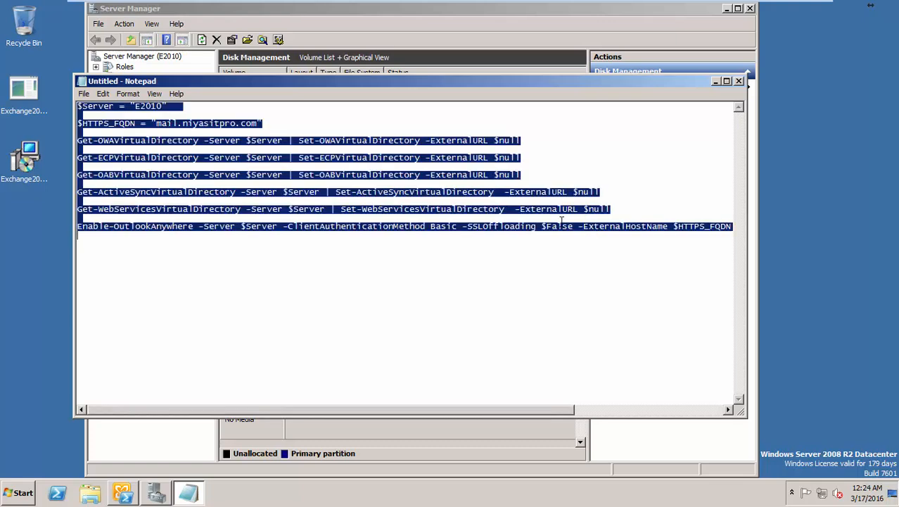
# Step: Paste and run the script in the E2010 Exchange Management Shell
pyautogui.click(124, 494)
pyautogui.scroll(-3, 434, 288)
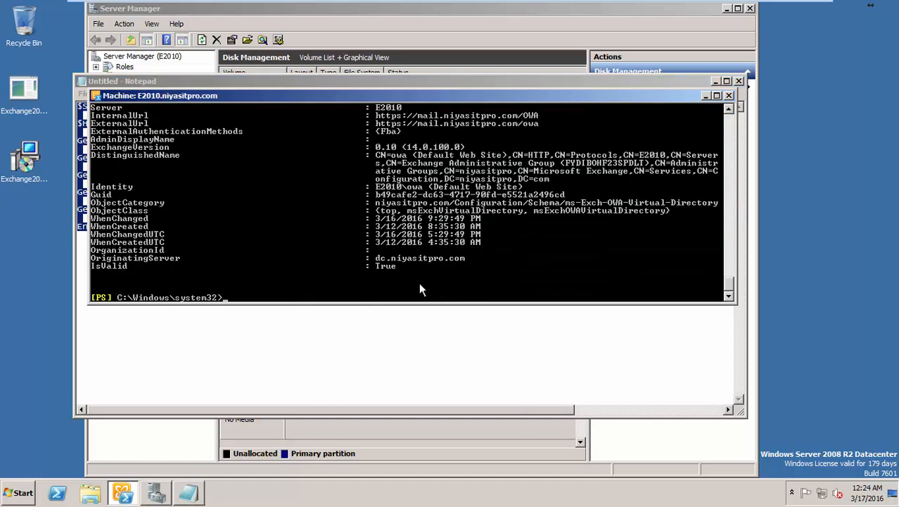
pyautogui.rightClick(404, 290)
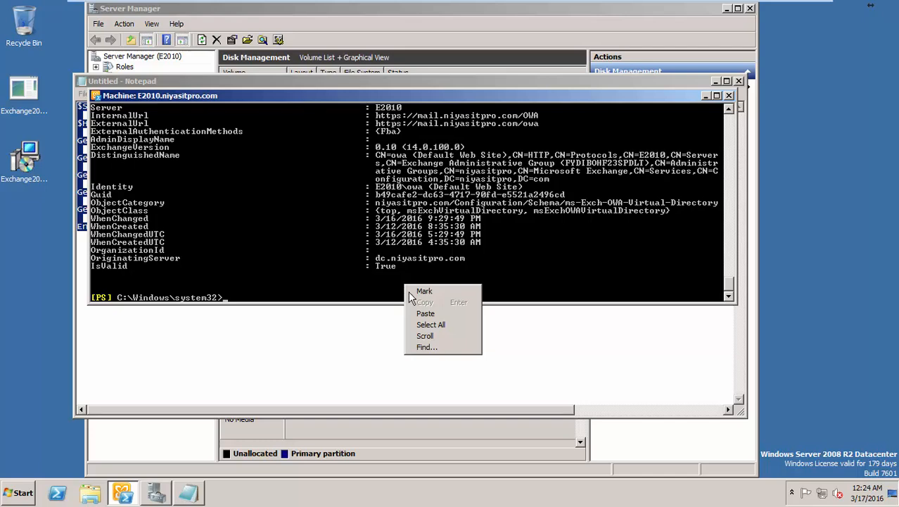
pyautogui.click(420, 312)
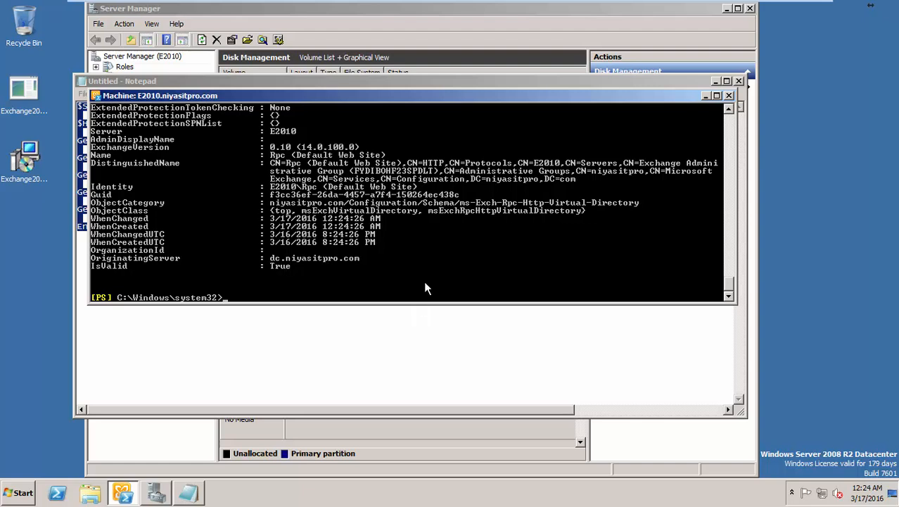
pyautogui.moveTo(724, 6)
pyautogui.moveTo(572, 6)
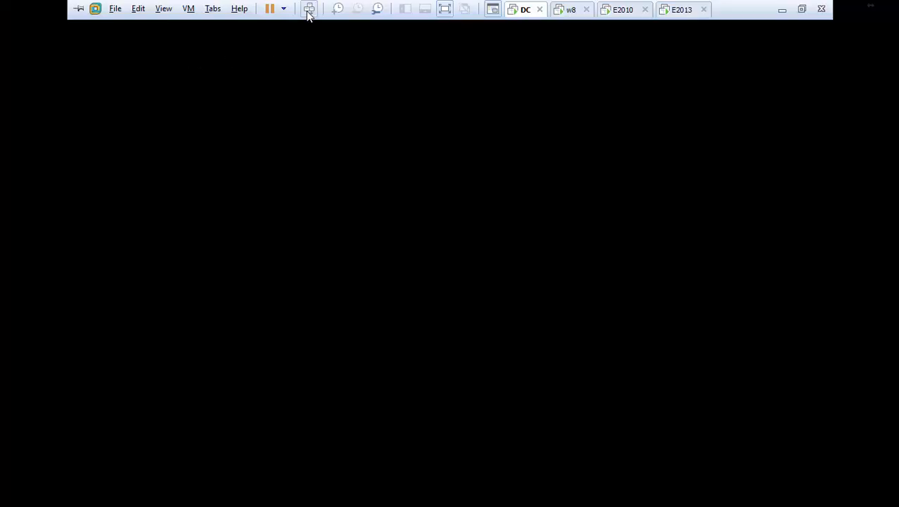
# Step: Unlock the Windows Server 2012 R2 machine with the account password
pyautogui.click(309, 8)
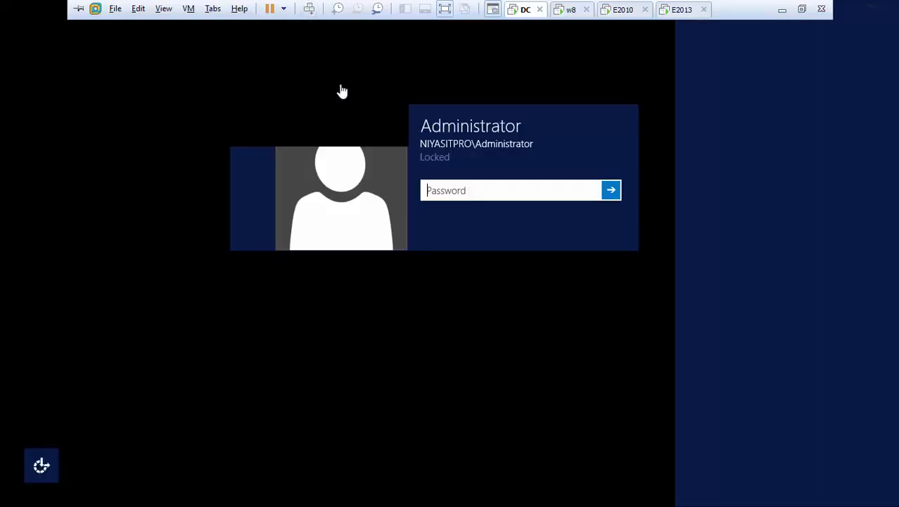
pyautogui.click(452, 192)
pyautogui.write('•')
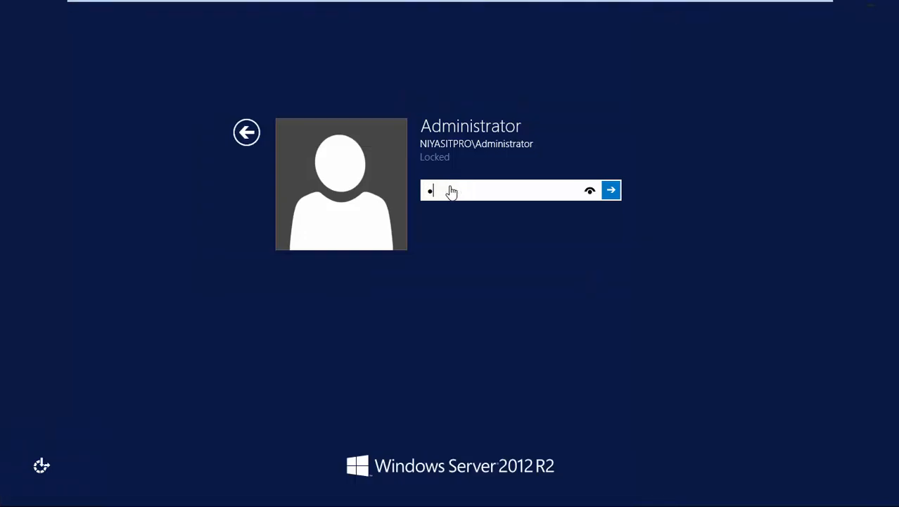
pyautogui.write('••••••••••')
pyautogui.press('Return')
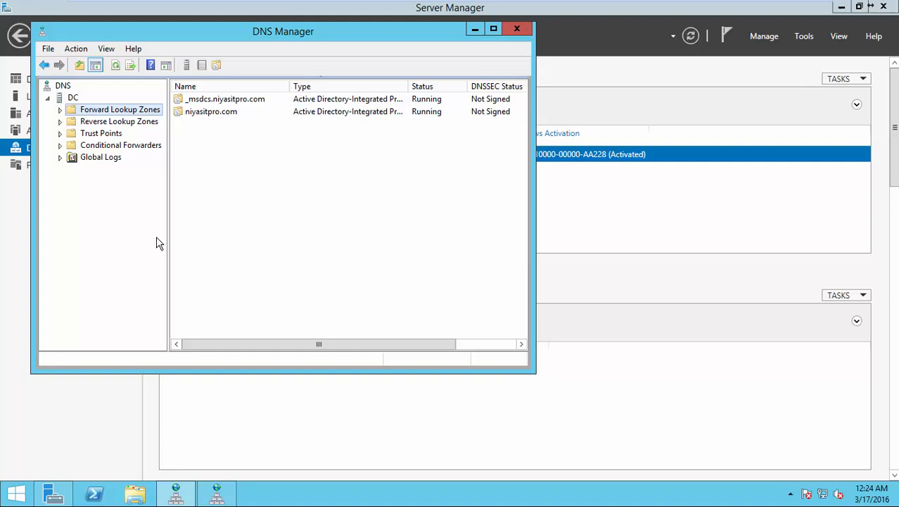
# Step: Change the niyasitpro.com mail A record's IP from 192.168.1.20 to 192.168.1.21
pyautogui.click(60, 110)
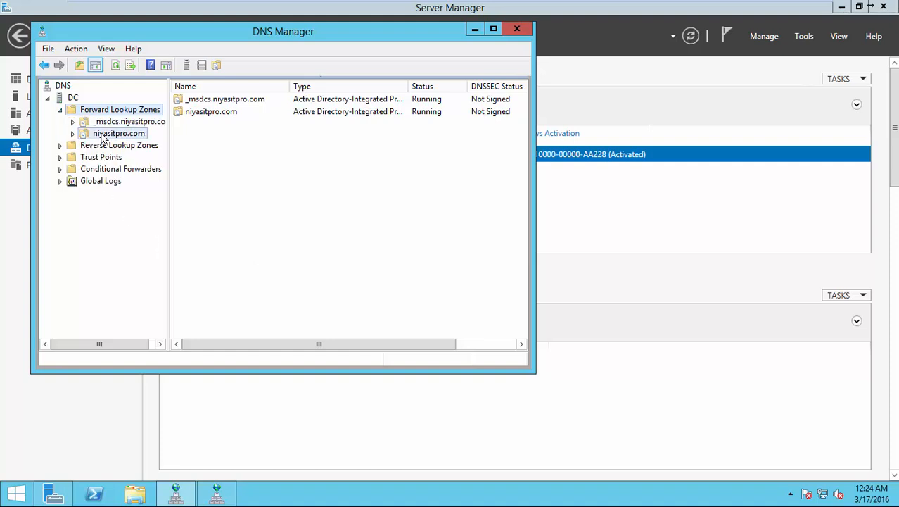
pyautogui.click(106, 133)
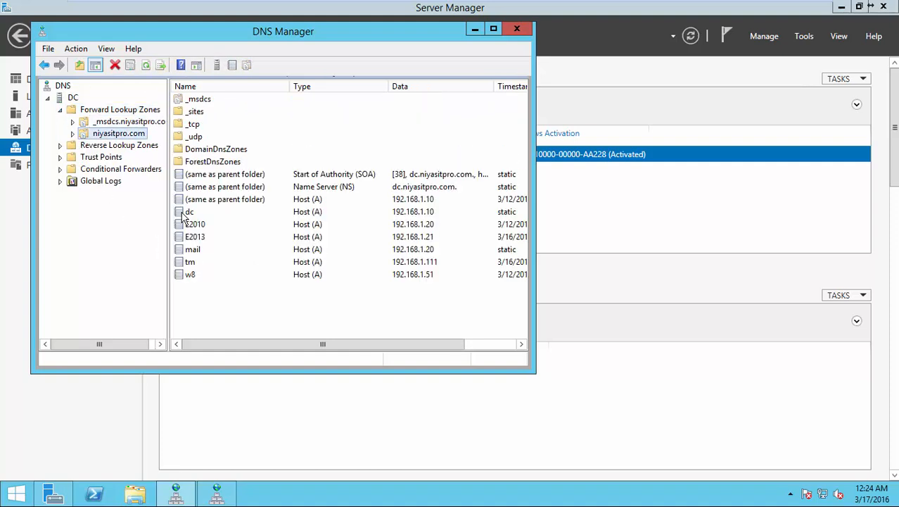
pyautogui.click(493, 29)
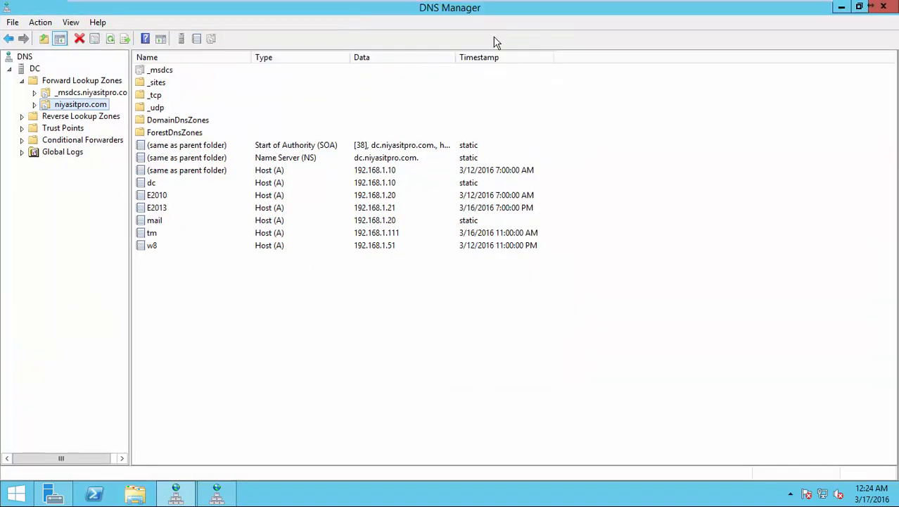
pyautogui.click(378, 221)
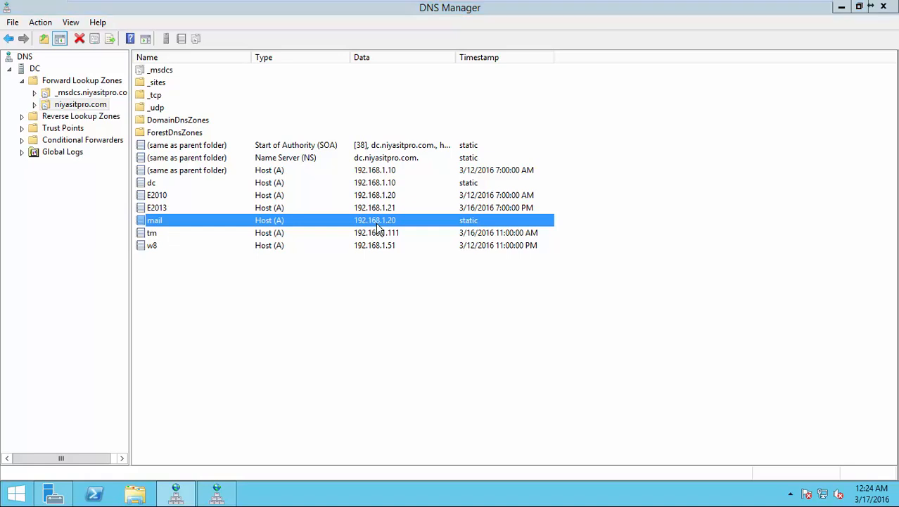
pyautogui.doubleClick(377, 223)
pyautogui.click(380, 220)
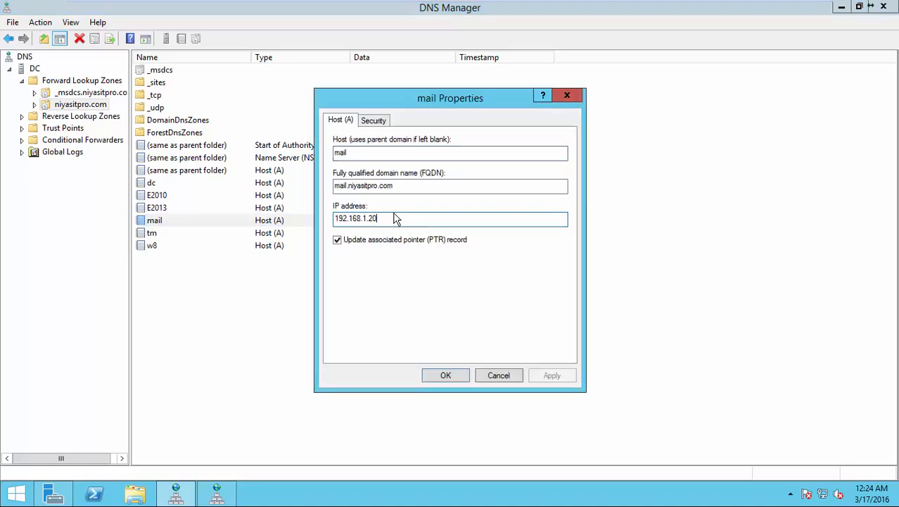
pyautogui.press('BackSpace')
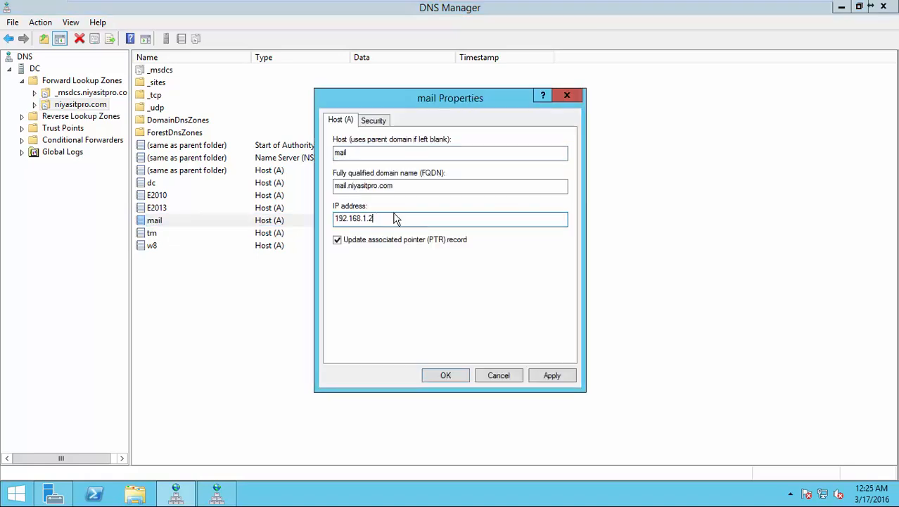
pyautogui.write('1')
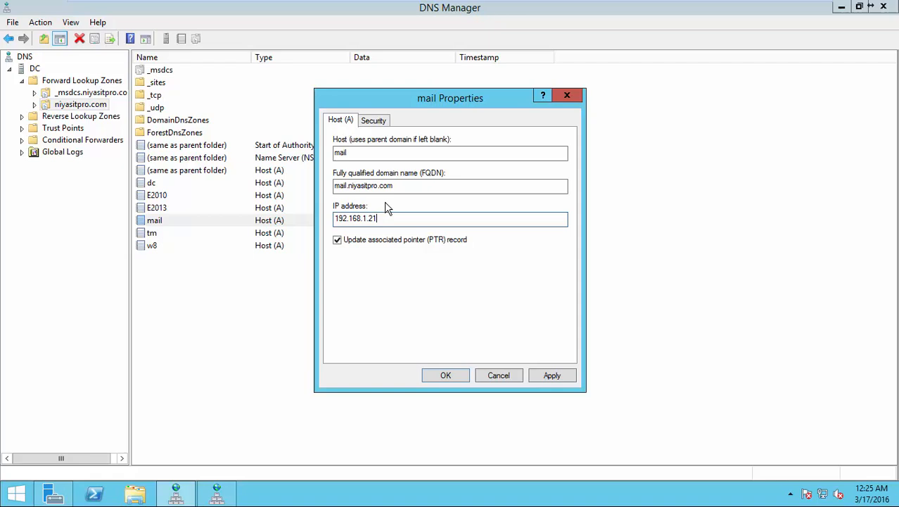
pyautogui.click(550, 377)
pyautogui.click(579, 295)
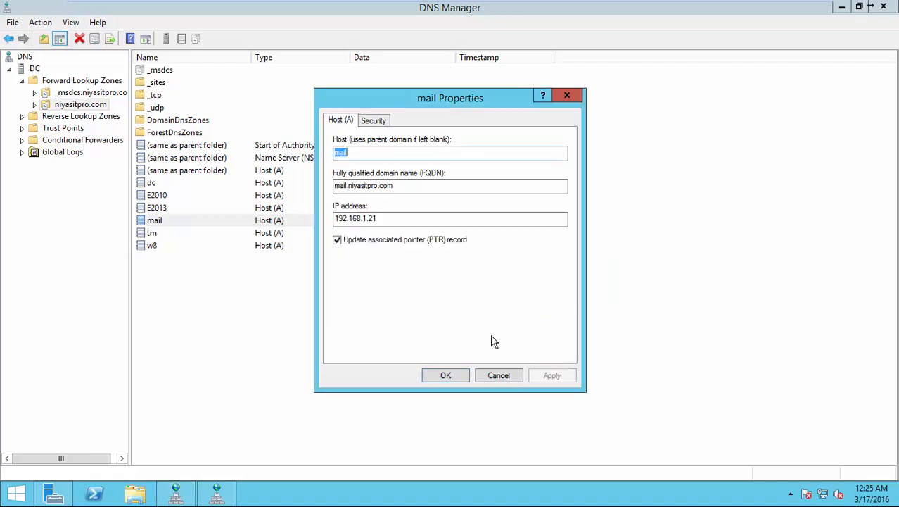
pyautogui.click(446, 374)
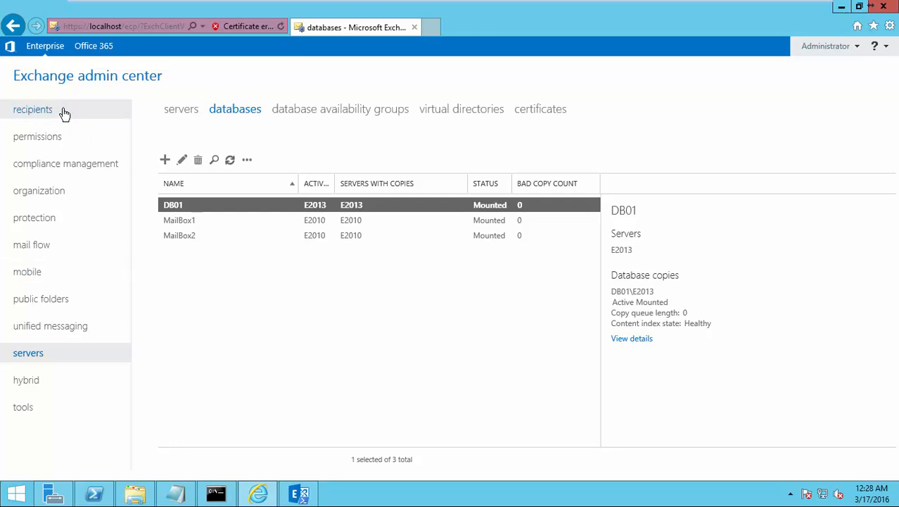
# Step: Start a new user mailbox and enter its alias
pyautogui.click(46, 117)
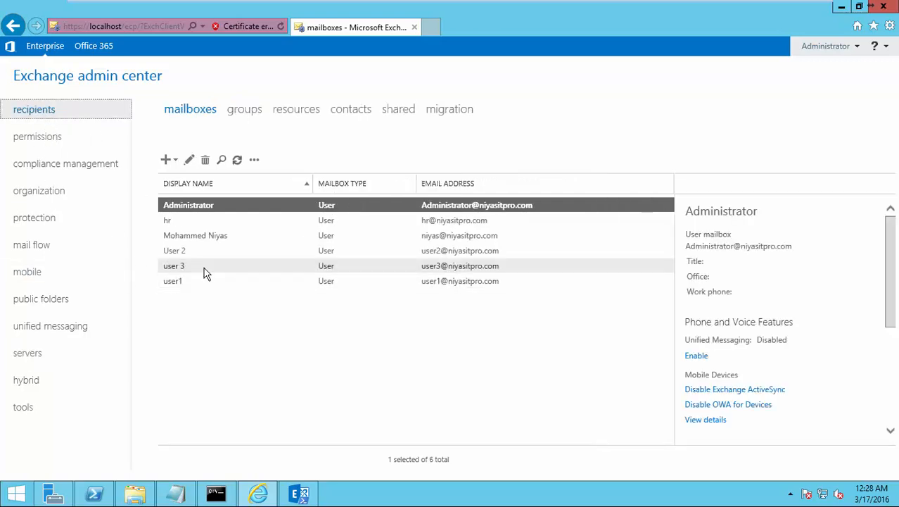
pyautogui.click(169, 160)
pyautogui.click(191, 183)
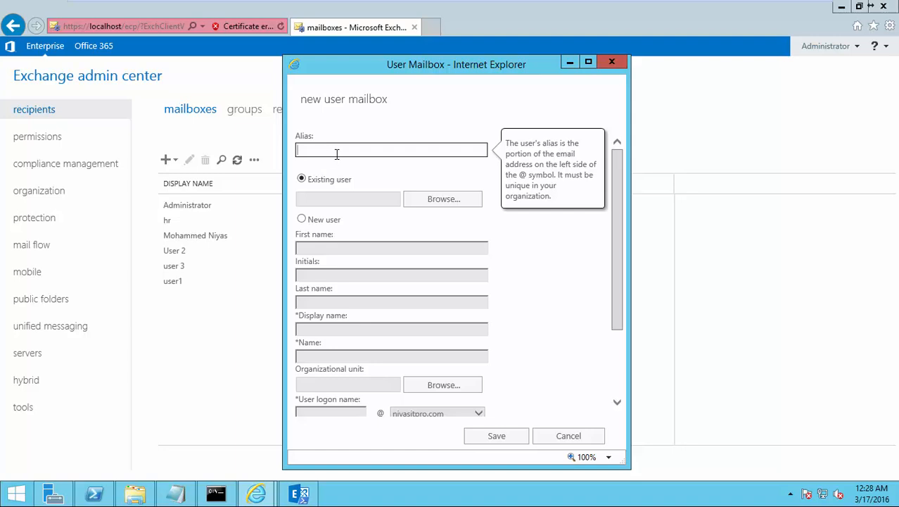
pyautogui.write('NUser')
pyautogui.press('Tab')
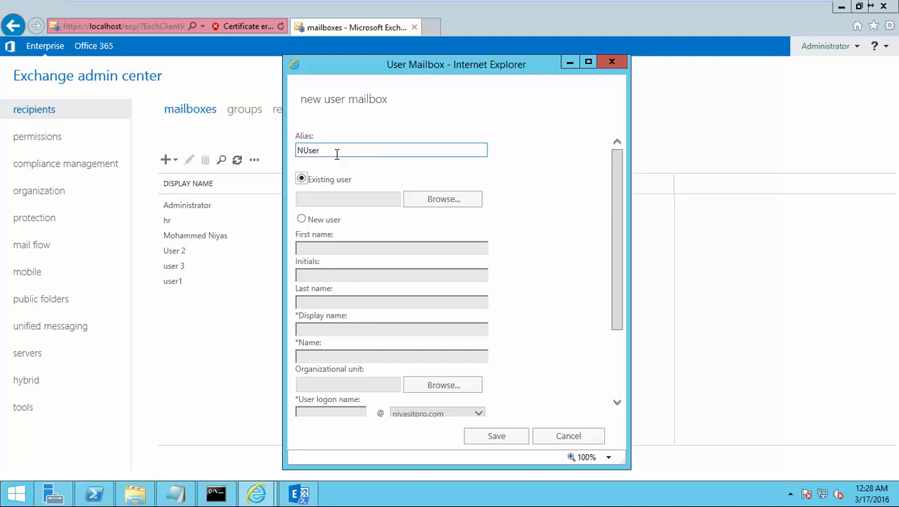
# Step: Choose a new user account and fill in the user's first and last name
pyautogui.click(302, 218)
pyautogui.click(306, 247)
pyautogui.write('N')
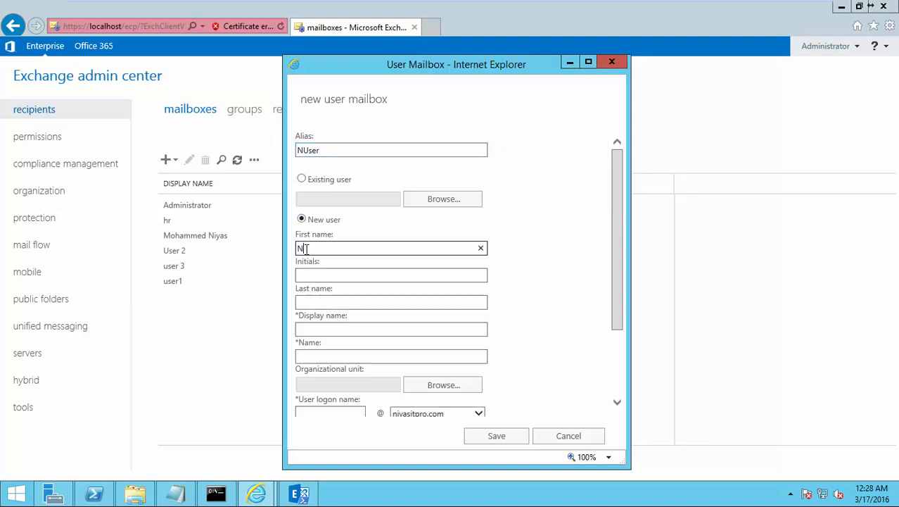
pyautogui.press('Tab')
pyautogui.write('use')
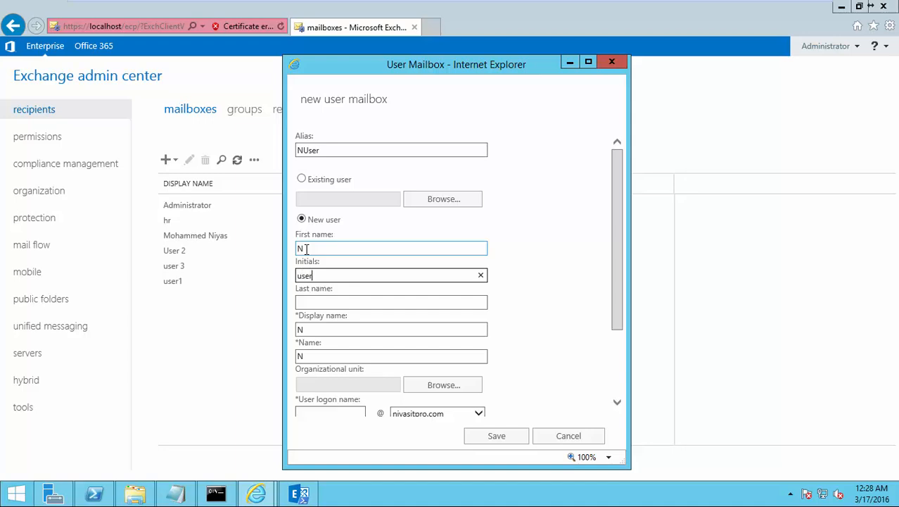
pyautogui.press('BackSpace')
pyautogui.press('BackSpace')
pyautogui.press('BackSpace')
pyautogui.press('BackSpace')
pyautogui.press('Tab')
pyautogui.write('user')
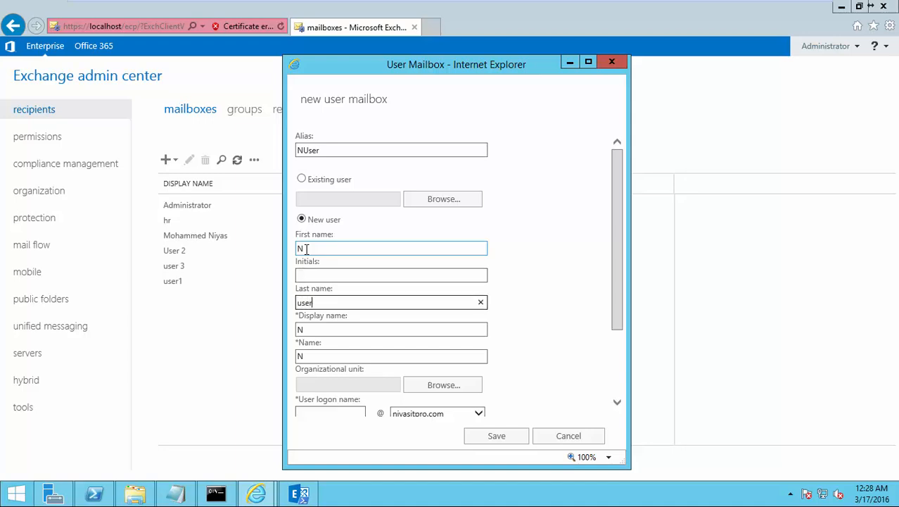
pyautogui.press('Tab')
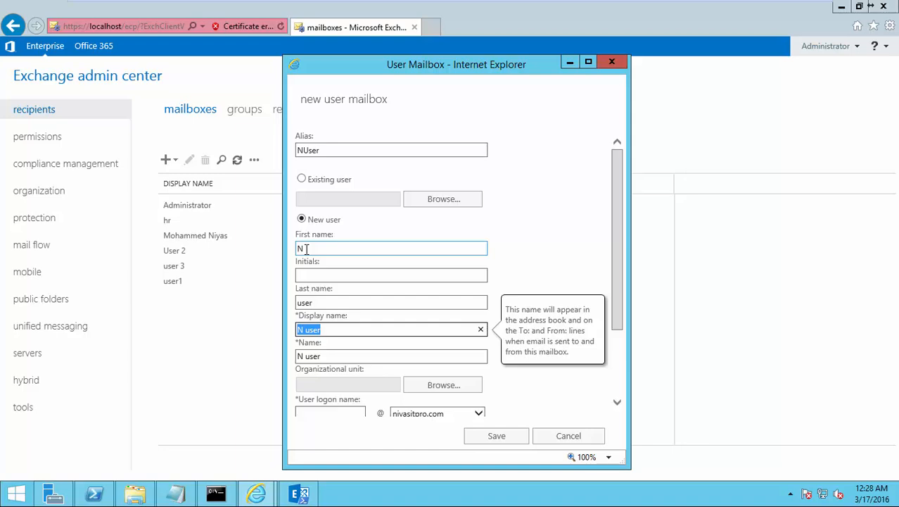
pyautogui.press('Tab')
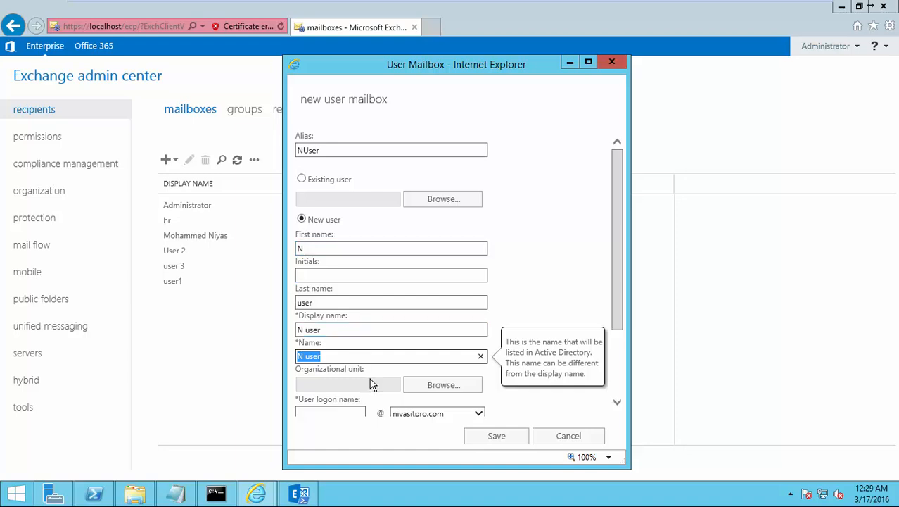
# Step: Enter the user logon name, the new password and its confirmation
pyautogui.click(356, 411)
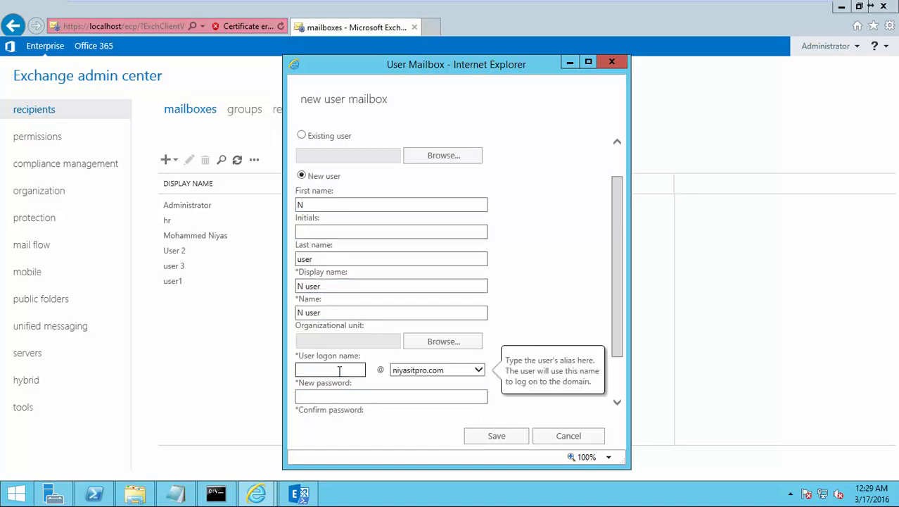
pyautogui.write('nuser')
pyautogui.click(349, 397)
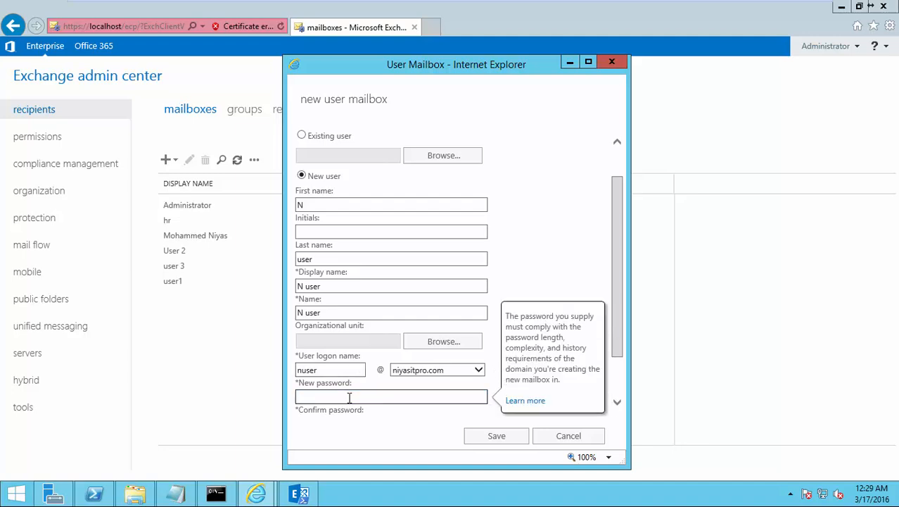
pyautogui.write('Password12')
pyautogui.press('Tab')
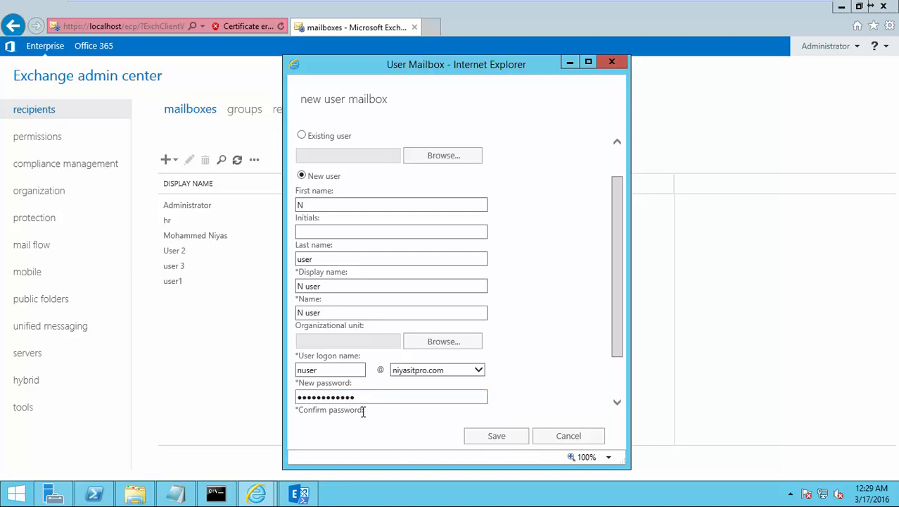
pyautogui.click(362, 410)
pyautogui.scroll(-1, 378, 418)
pyautogui.click(326, 363)
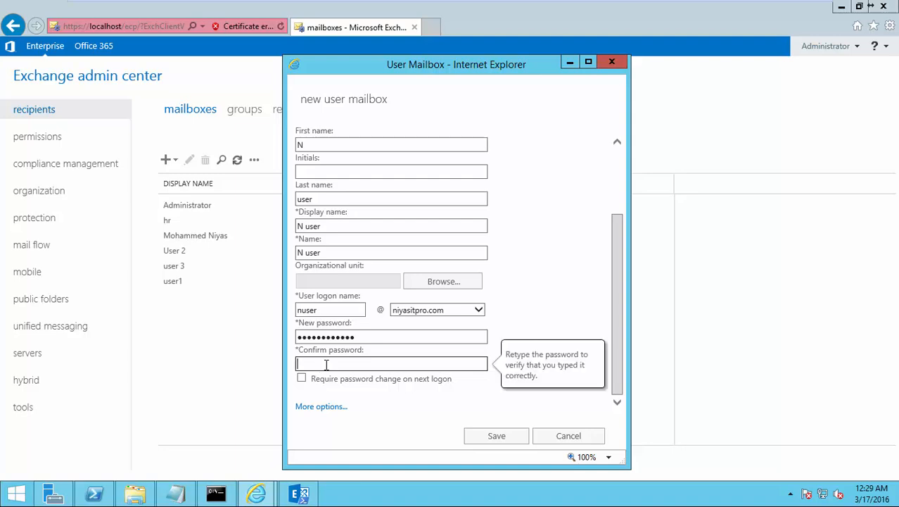
pyautogui.write('Password@12323')
# Step: Store the account in the niyasitpro.com Users unit and save the mailbox
pyautogui.click(434, 287)
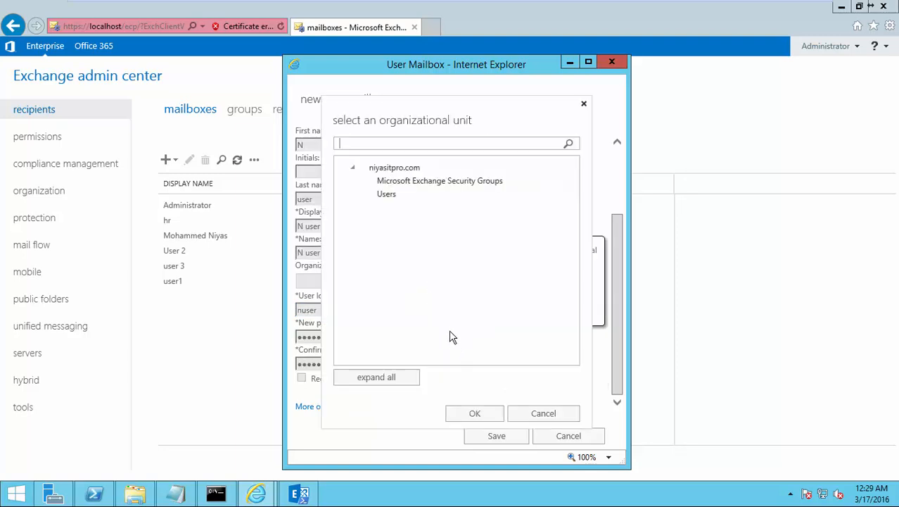
pyautogui.click(389, 196)
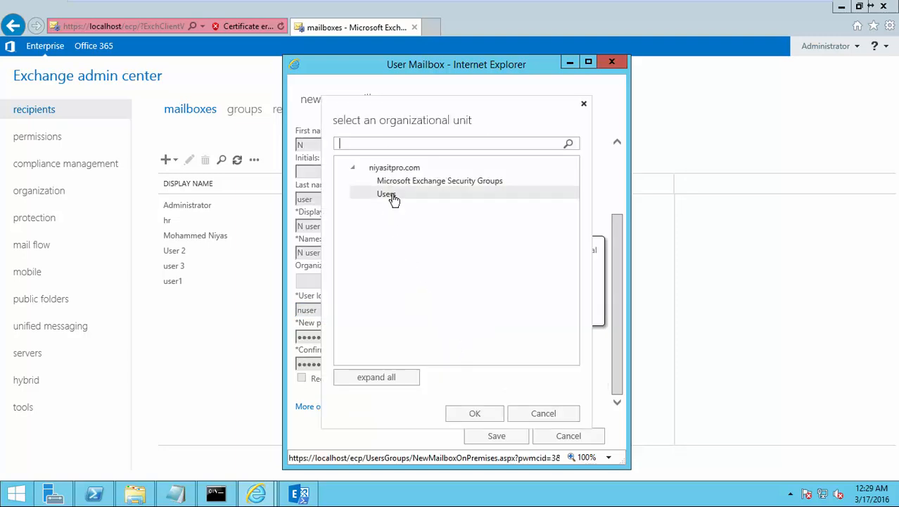
pyautogui.click(470, 415)
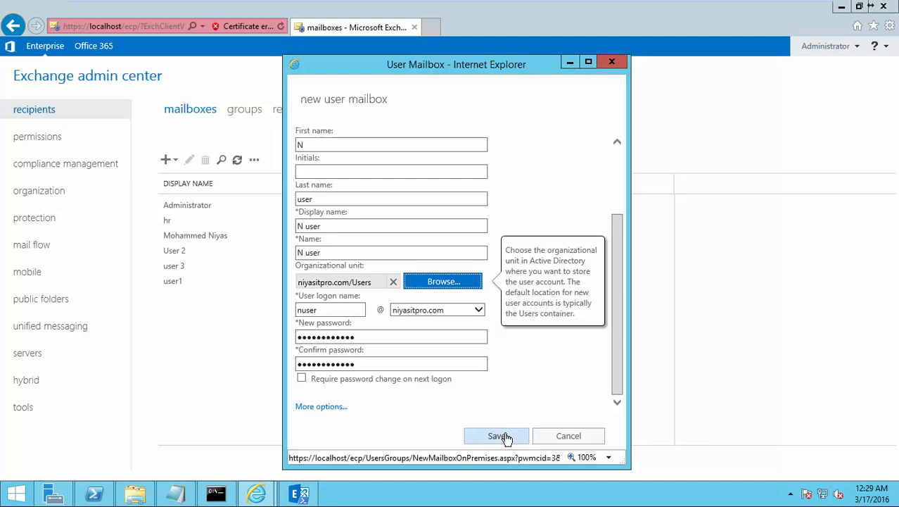
pyautogui.click(501, 437)
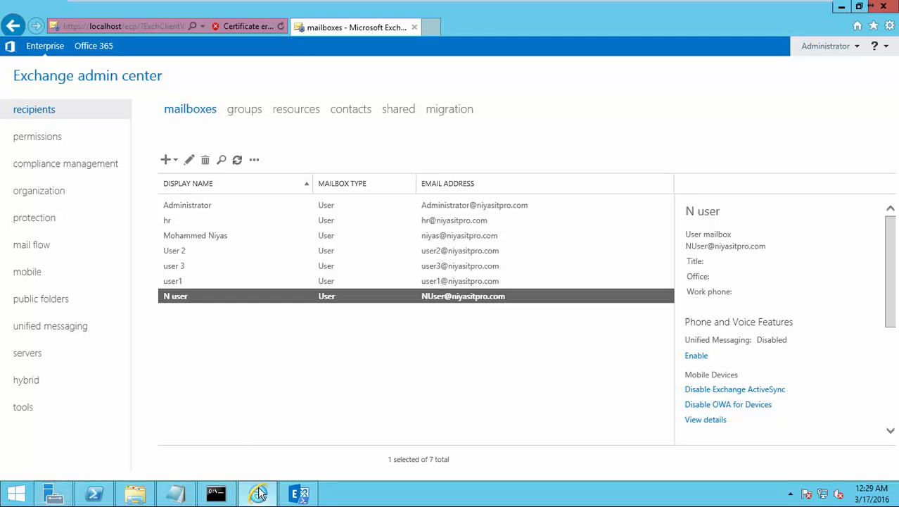
# Step: Sign out of the Exchange admin center
pyautogui.click(430, 27)
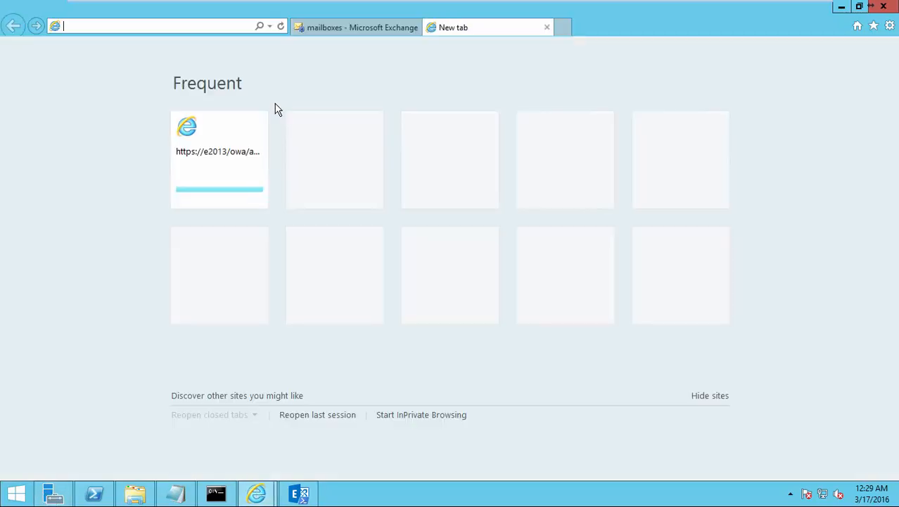
pyautogui.click(361, 30)
pyautogui.click(852, 49)
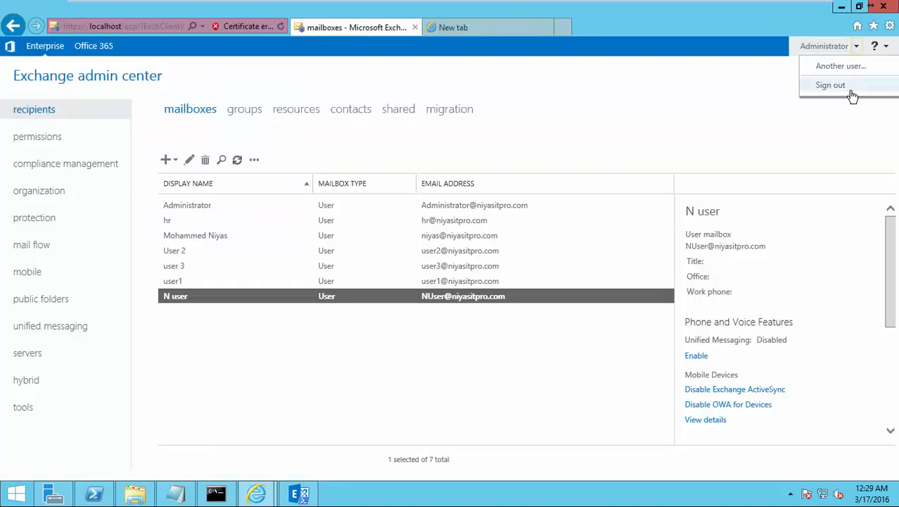
pyautogui.click(844, 87)
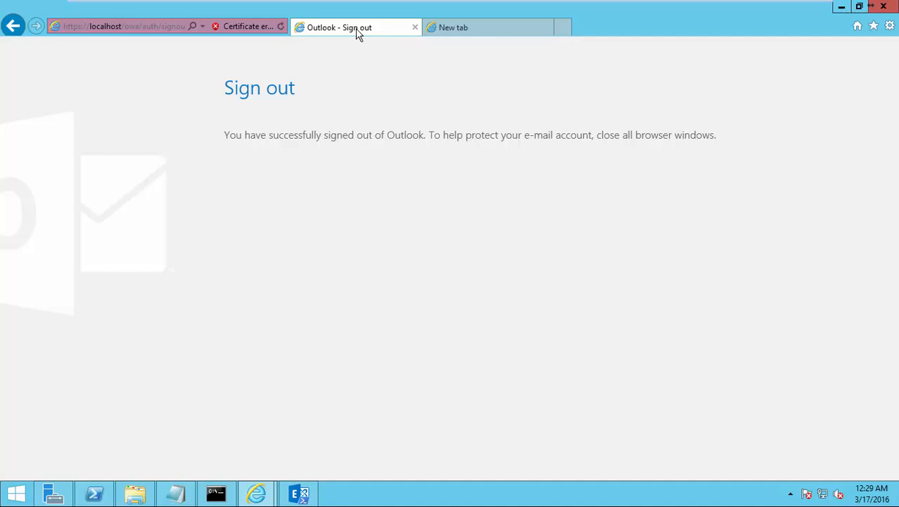
pyautogui.click(129, 25)
pyautogui.click(138, 26)
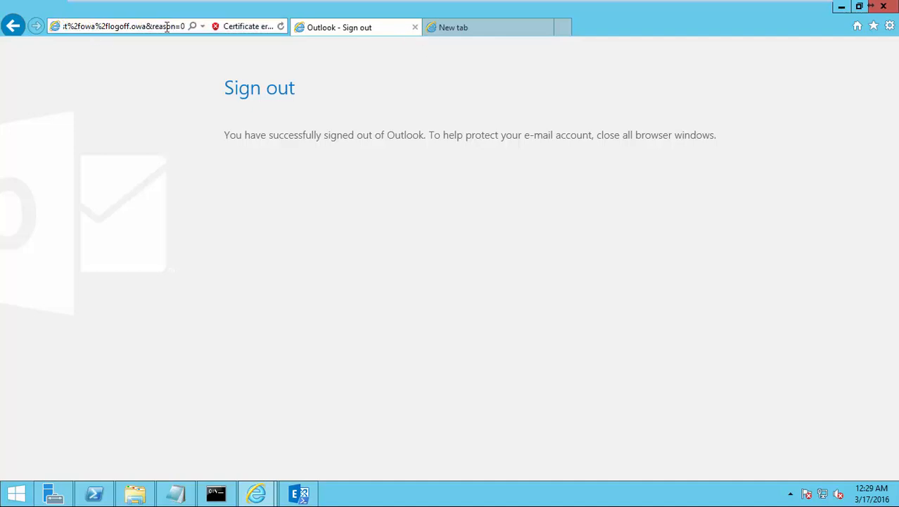
pyautogui.hotkey('ctrl', 'a')
pyautogui.write('htt')
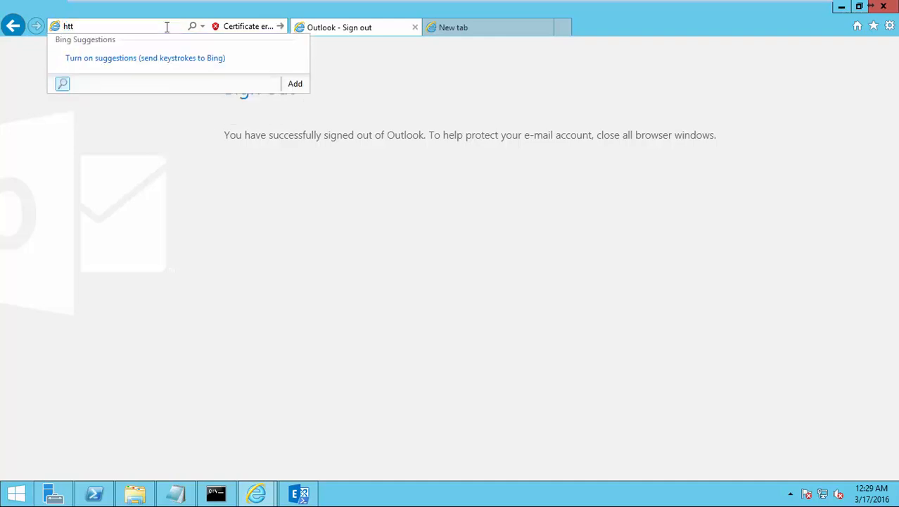
pyautogui.write('ps://')
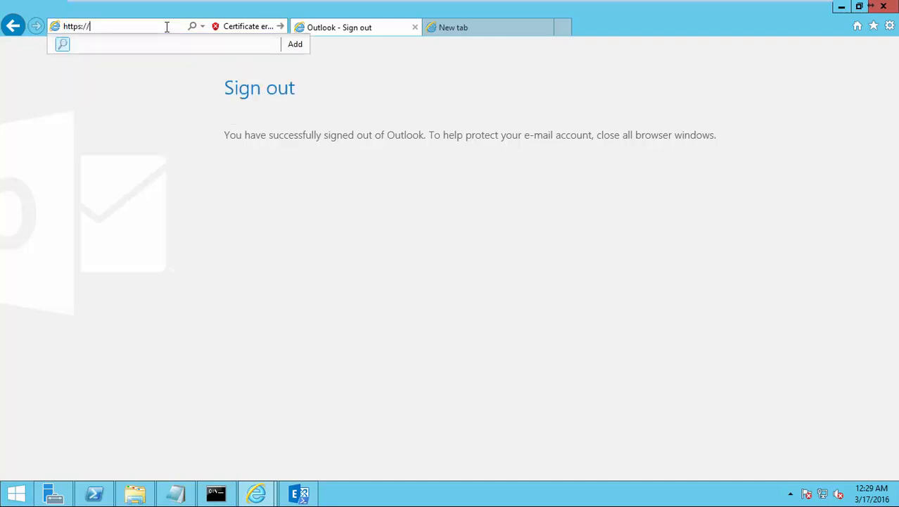
pyautogui.write('mail')
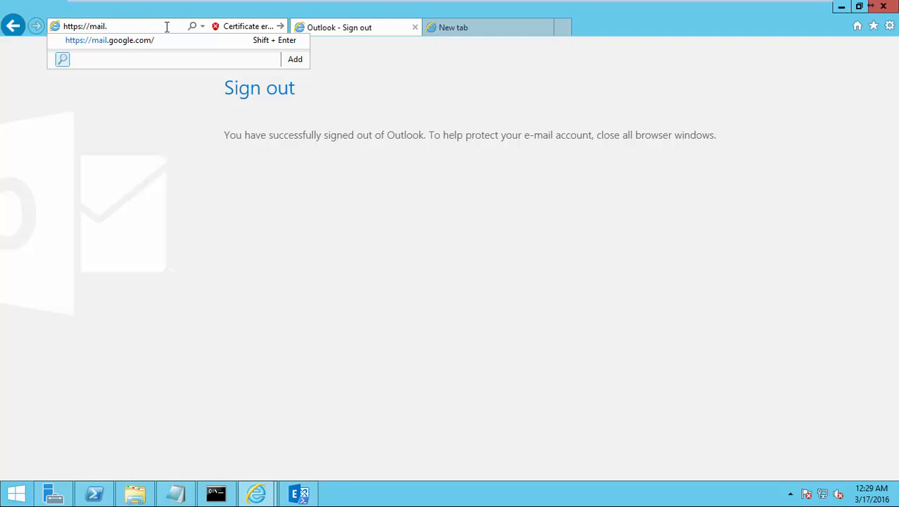
pyautogui.write('.niyas')
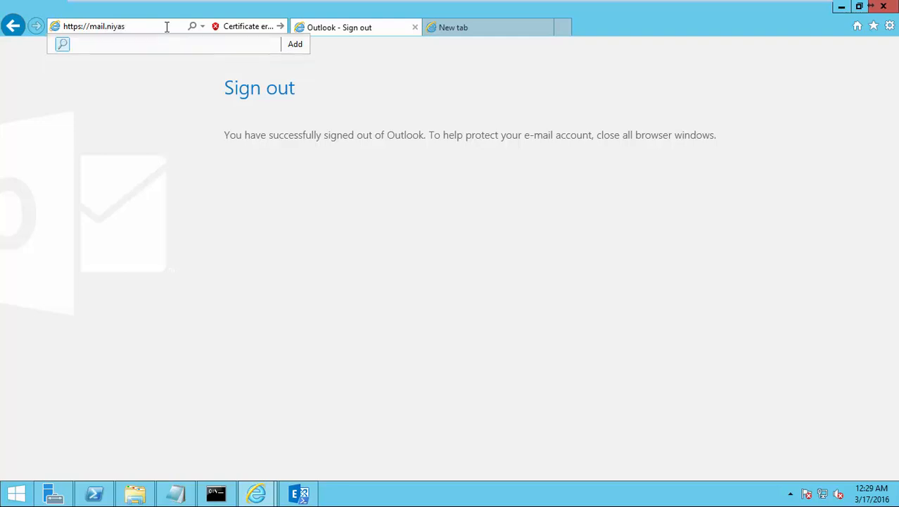
pyautogui.write('itpro.com/owa')
pyautogui.press('Return')
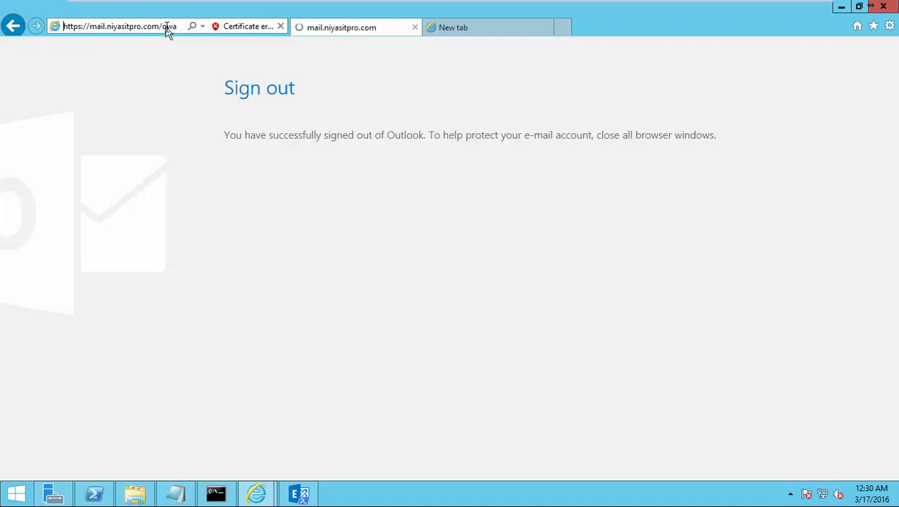
# Step: Continue past the certificate warning and submit the test user's domain credentials in OWA
pyautogui.click(174, 224)
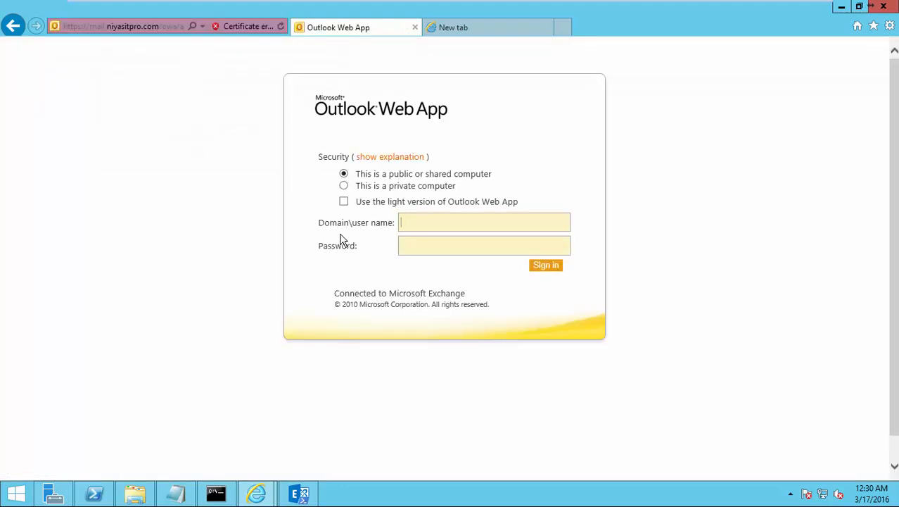
pyautogui.write('niyasitpro\\nuse********')
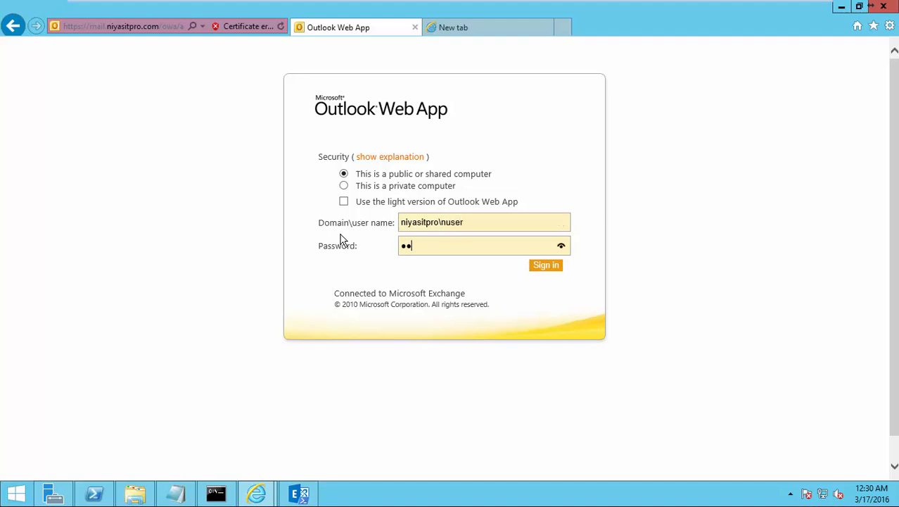
pyautogui.write('****')
pyautogui.press('Return')
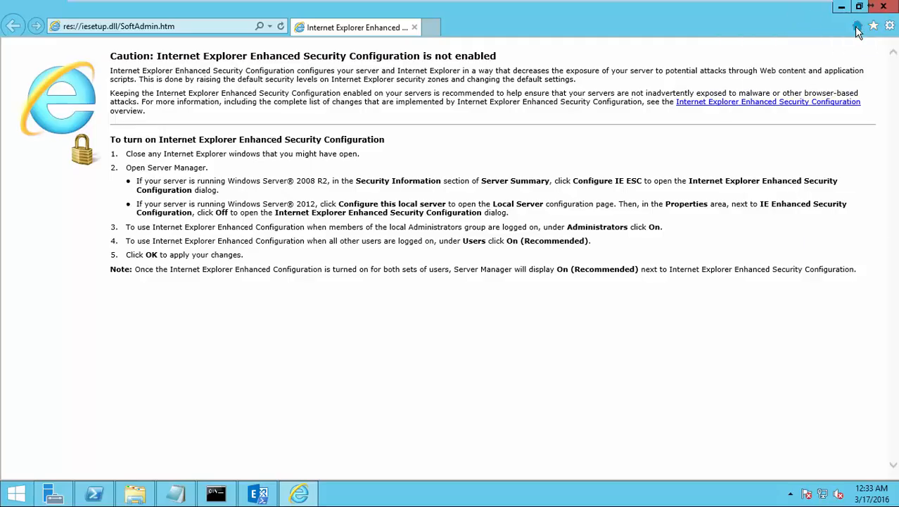
# Step: Delete today's browsing history in Internet Explorer
pyautogui.click(873, 26)
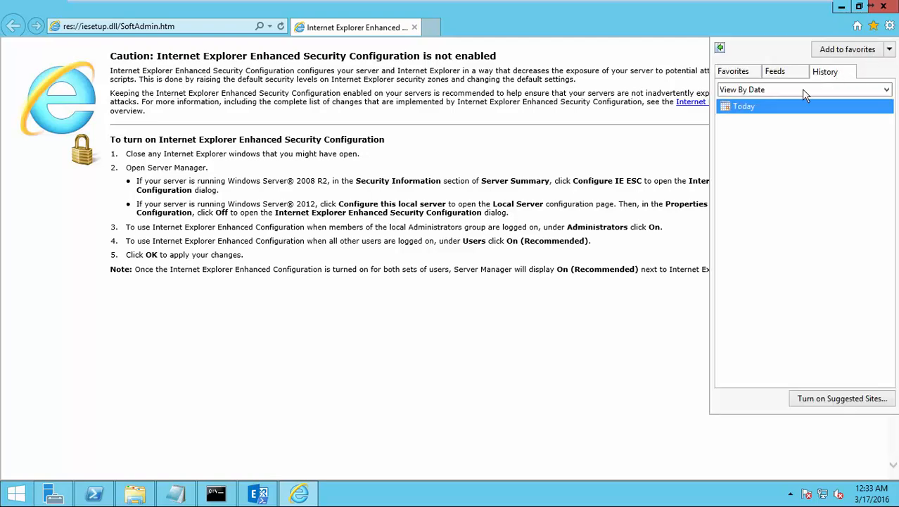
pyautogui.rightClick(740, 107)
pyautogui.click(763, 135)
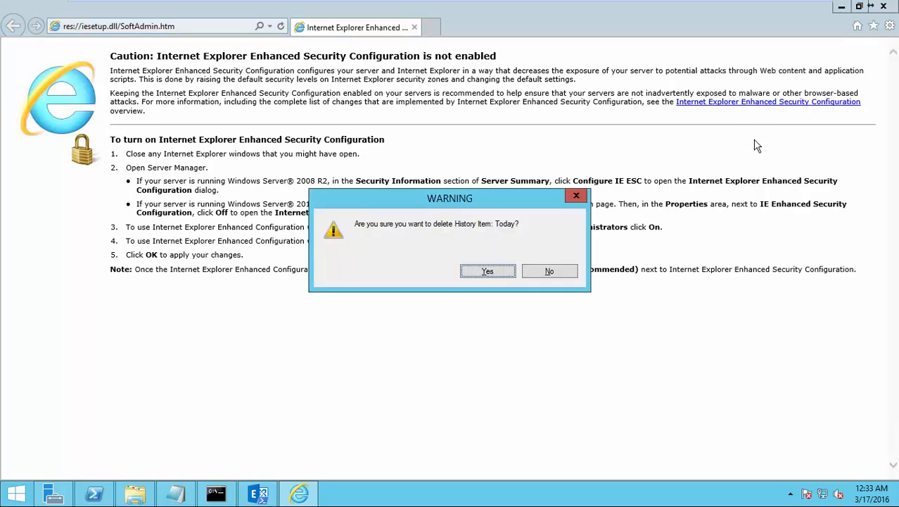
pyautogui.click(508, 271)
# Step: Reload the /owa site past the certificate warning and sign in as the test user
pyautogui.click(187, 31)
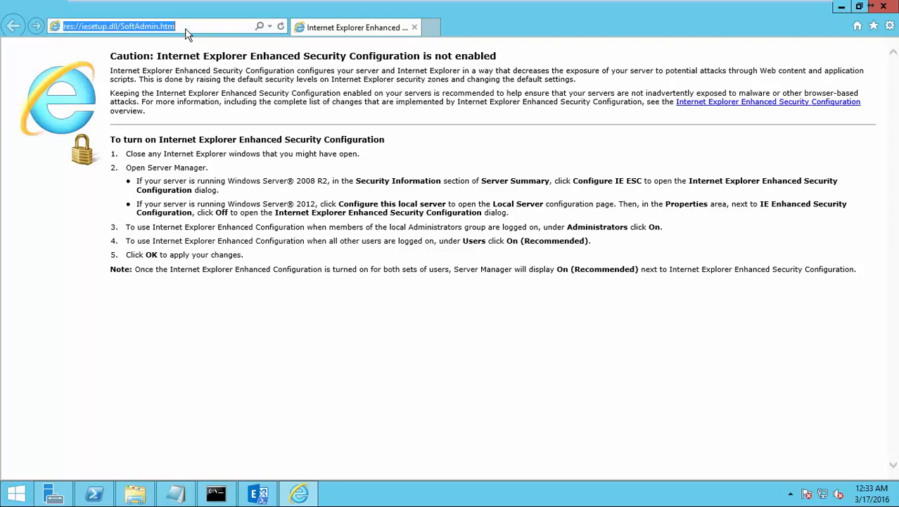
pyautogui.write('ma')
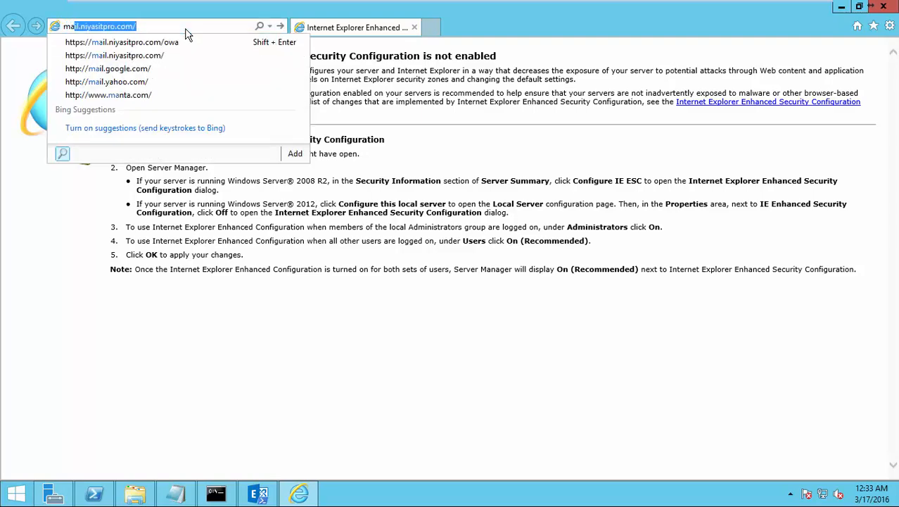
pyautogui.press('Down')
pyautogui.press('Return')
pyautogui.click(202, 211)
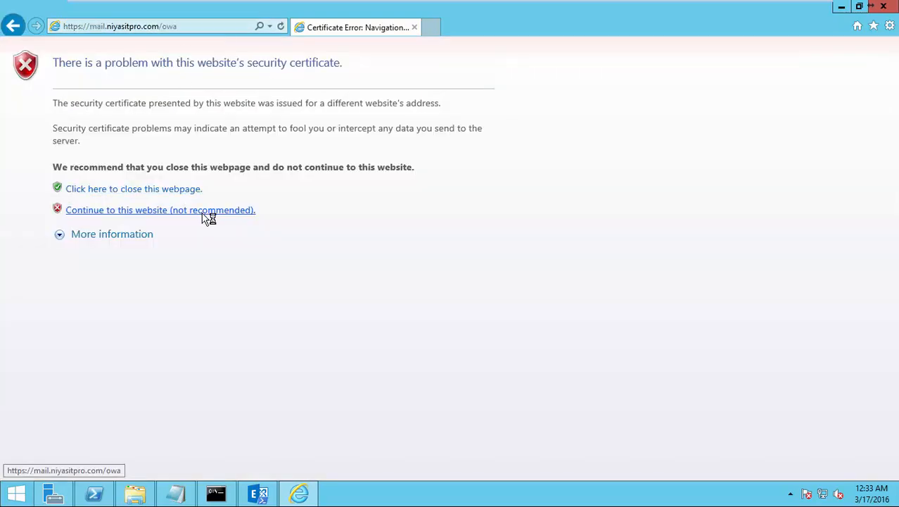
pyautogui.write('niy')
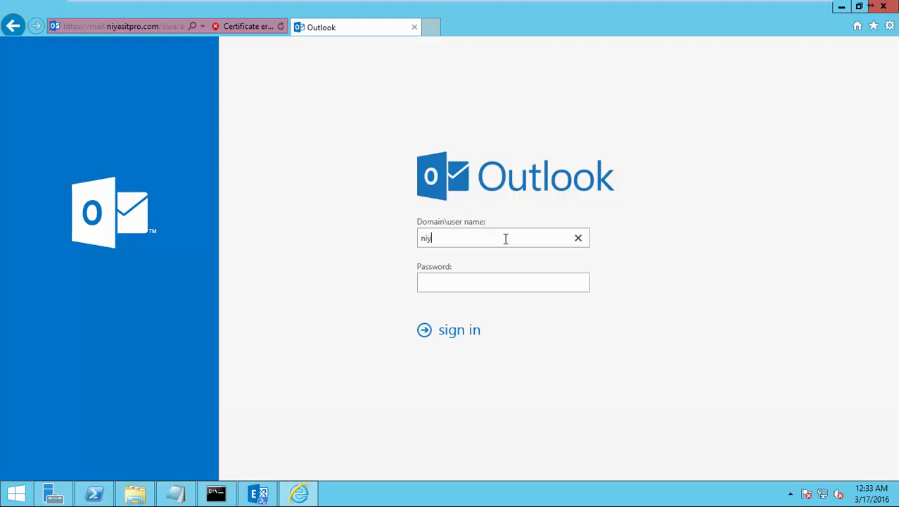
pyautogui.write('asitpro\\nuser')
pyautogui.press('Tab')
pyautogui.write('*******')
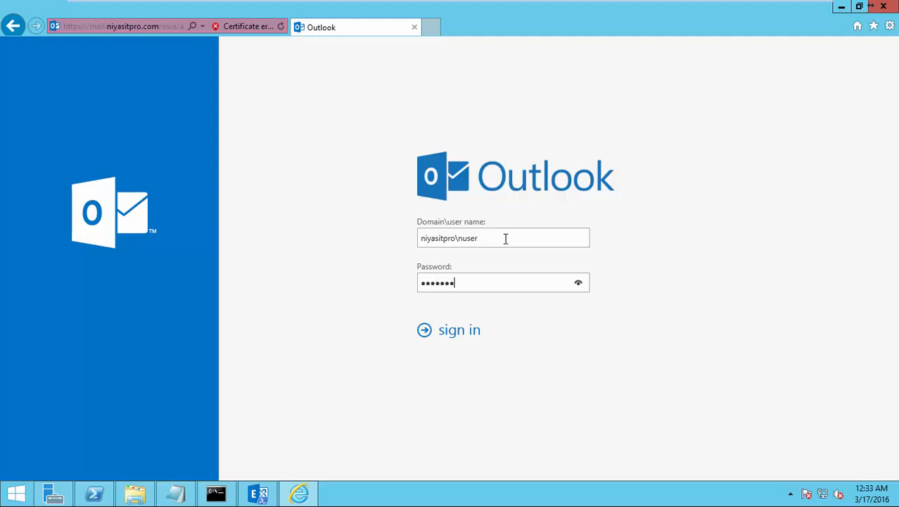
pyautogui.write('*****')
pyautogui.press('Return')
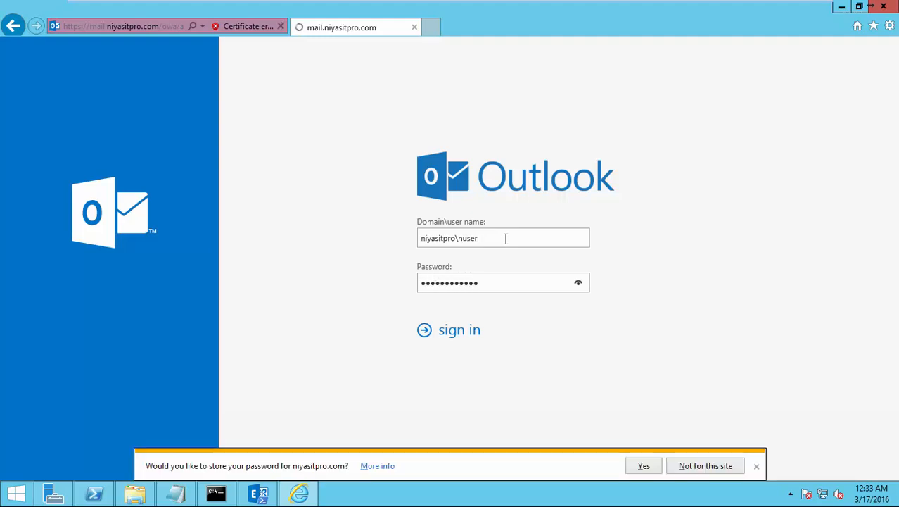
# Step: Decline saving the password, pick the (UTC+04:00) Abu Dhabi, Muscat time zone and save
pyautogui.click(719, 466)
pyautogui.click(448, 345)
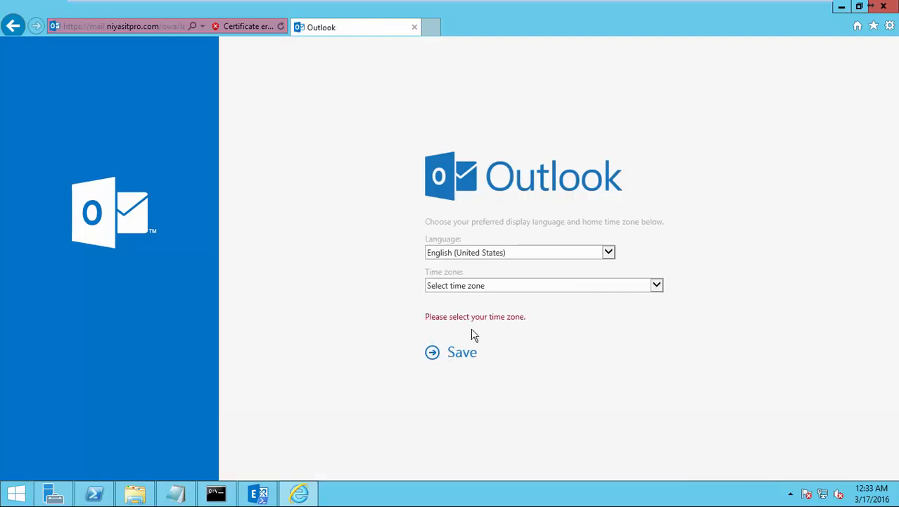
pyautogui.click(474, 286)
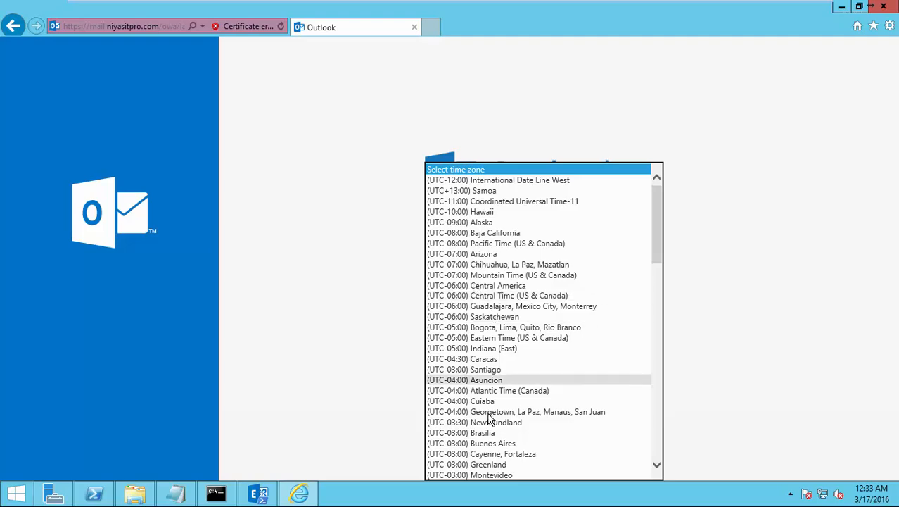
pyautogui.scroll(-4, 490, 420)
pyautogui.scroll(-10, 490, 426)
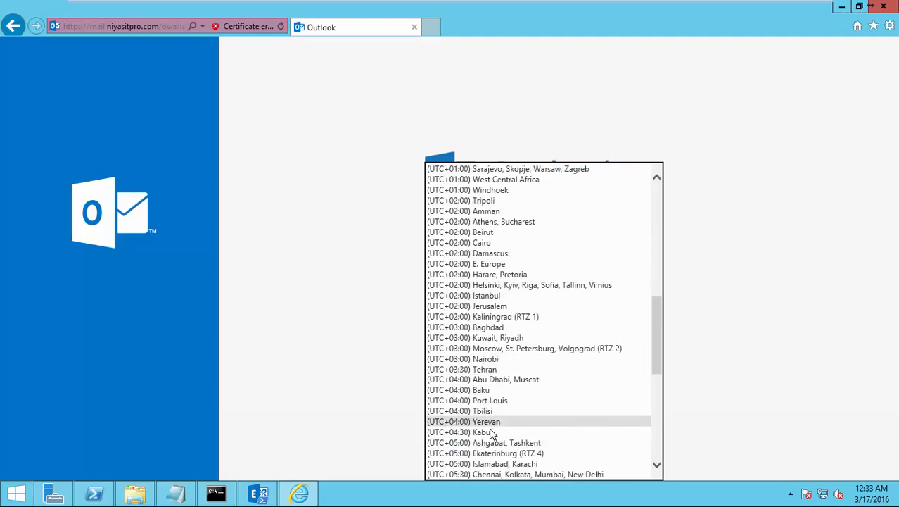
pyautogui.click(505, 380)
pyautogui.click(442, 344)
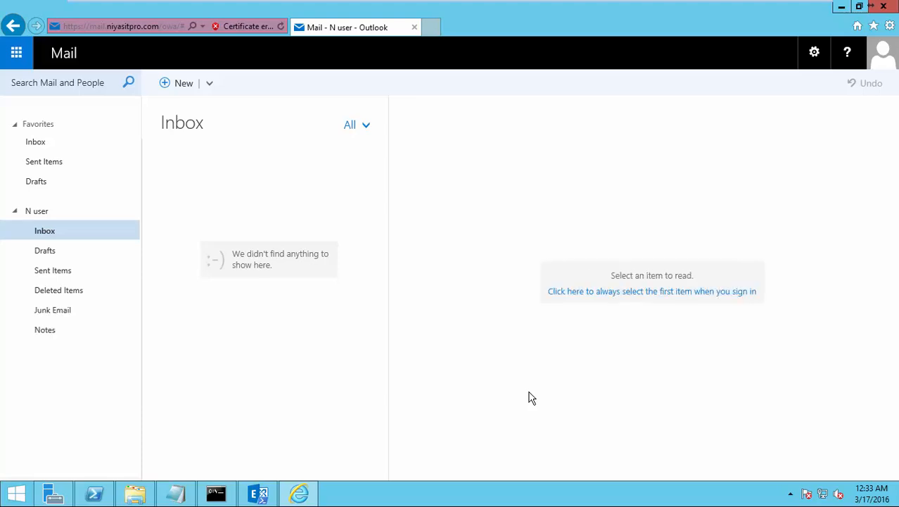
# Step: Address a new message to the first user and Cc the second test user from the directory
pyautogui.click(167, 83)
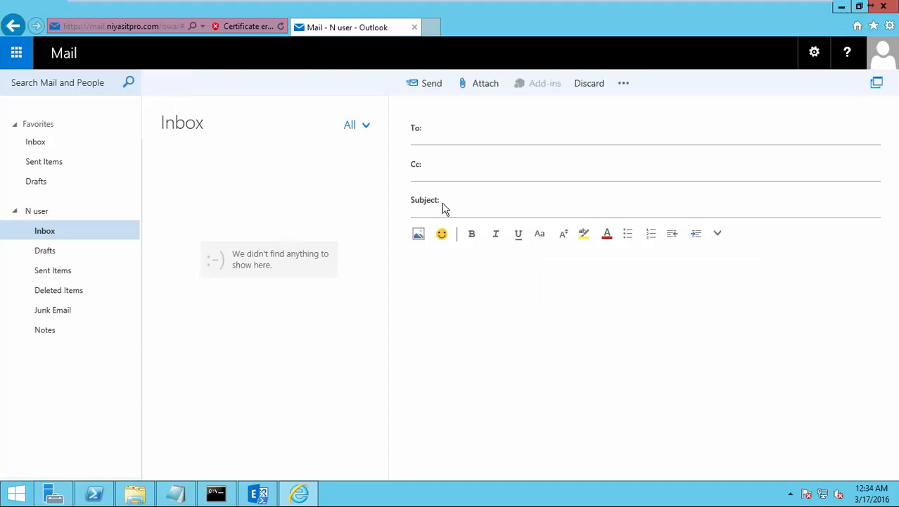
pyautogui.write('niyas')
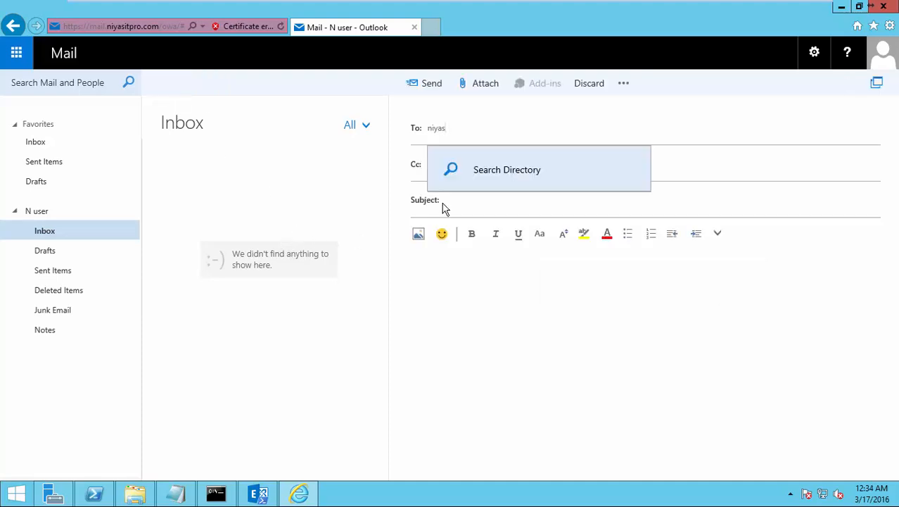
pyautogui.write('@')
pyautogui.press('Return')
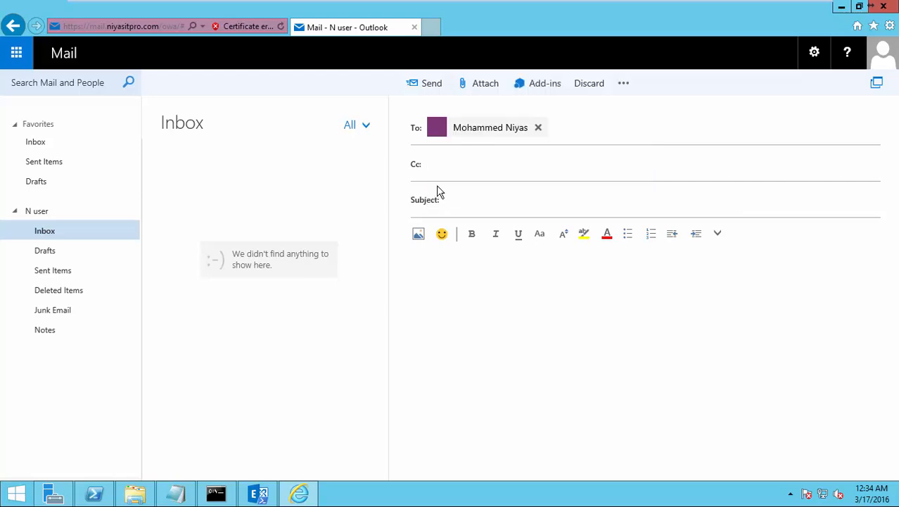
pyautogui.click(453, 165)
pyautogui.write('use')
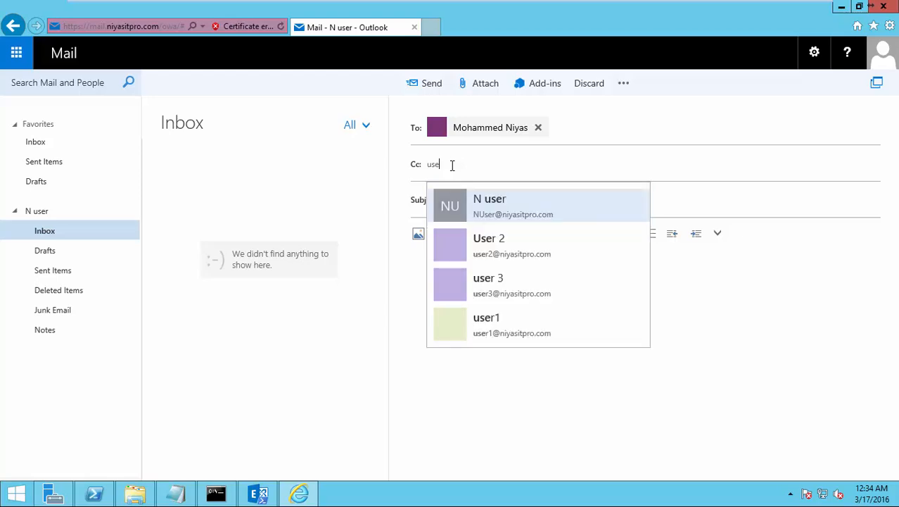
pyautogui.click(492, 325)
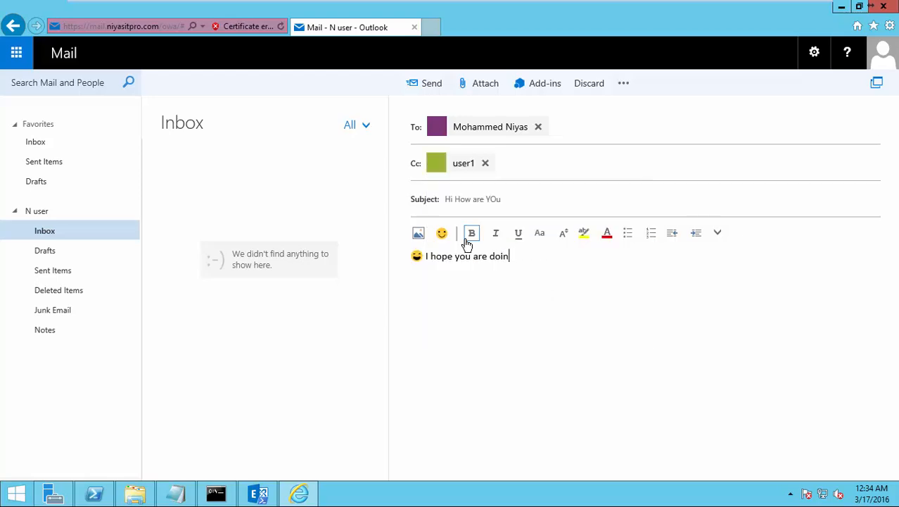
# Step: Write the 'I hope you are doing well' body, send without subject, and check Sent Items
pyautogui.write('g well')
pyautogui.click(427, 85)
pyautogui.click(425, 289)
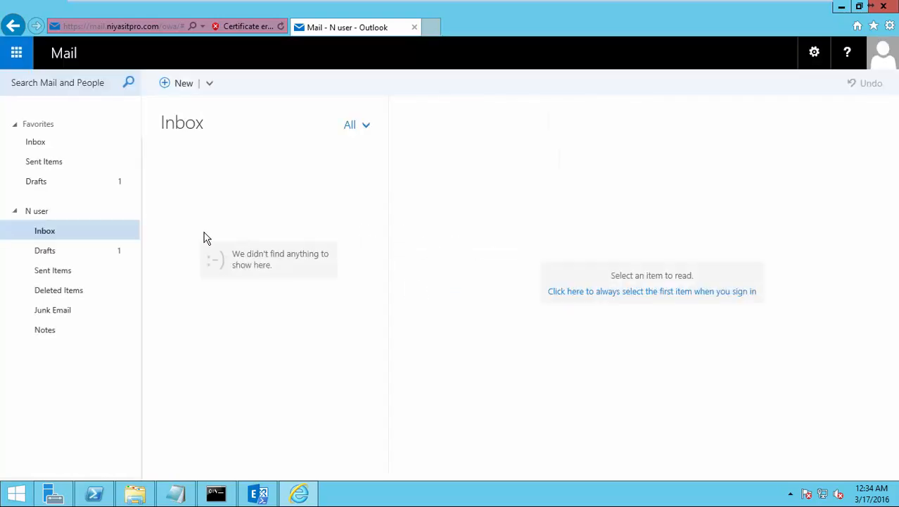
pyautogui.click(78, 272)
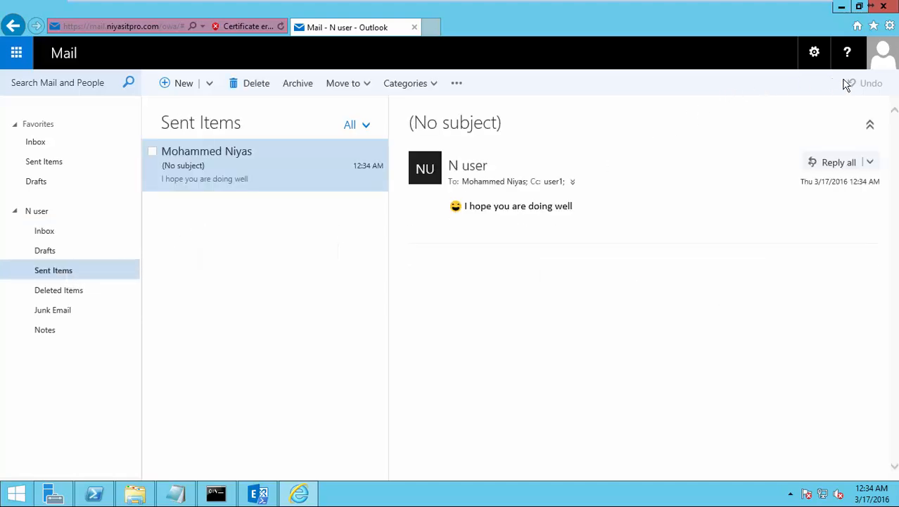
# Step: Sign out of OWA and sign back in with another user's name and password
pyautogui.click(883, 65)
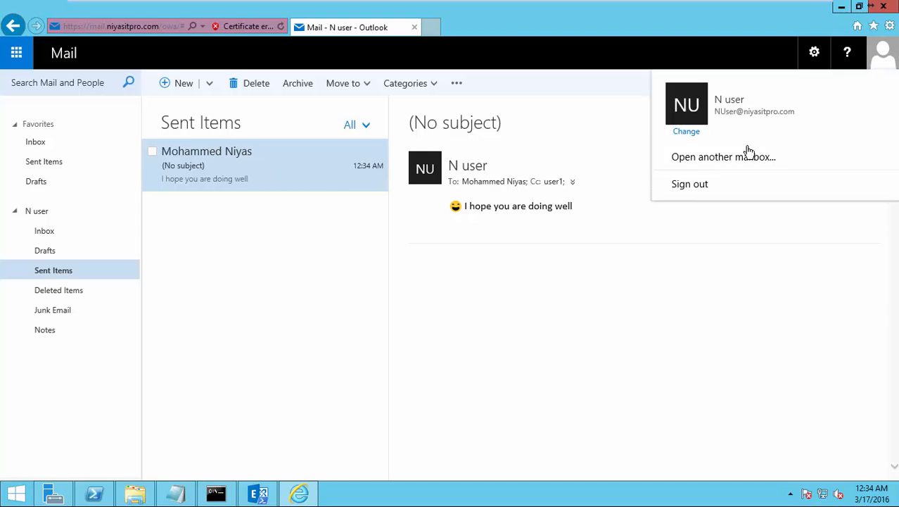
pyautogui.click(681, 184)
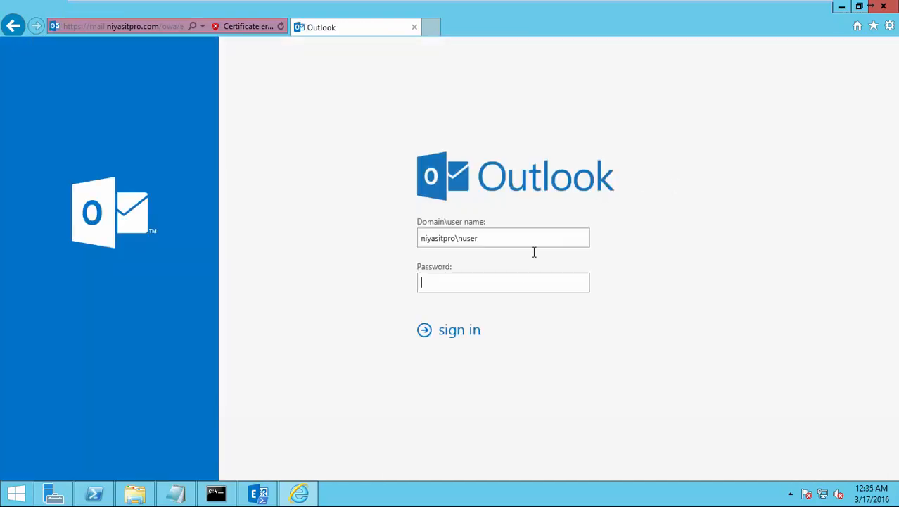
pyautogui.click(499, 241)
pyautogui.press('BackSpace')
pyautogui.press('BackSpace')
pyautogui.press('BackSpace')
pyautogui.press('BackSpace')
pyautogui.write('niyas')
pyautogui.press('Tab')
pyautogui.write('Password@1')
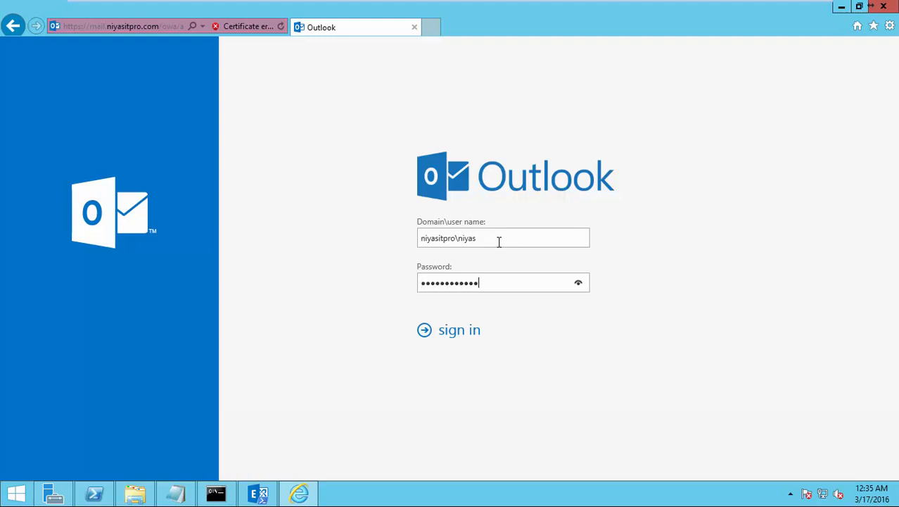
pyautogui.press('Return')
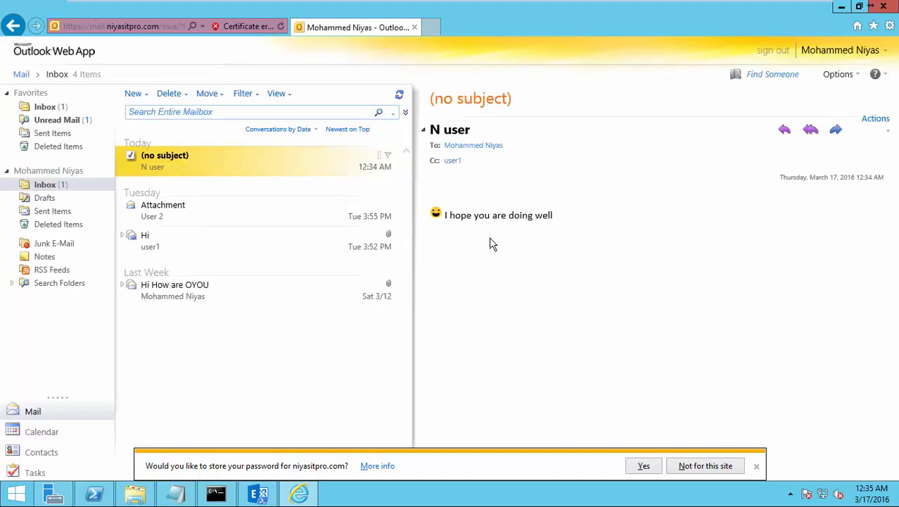
# Step: Filter that mailbox to unread mail, dismiss the notice, and sign out
pyautogui.click(52, 121)
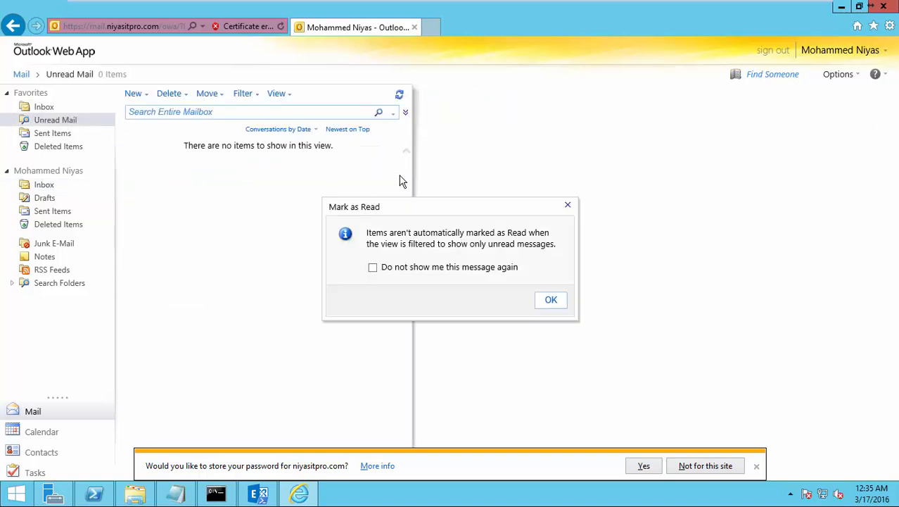
pyautogui.click(550, 300)
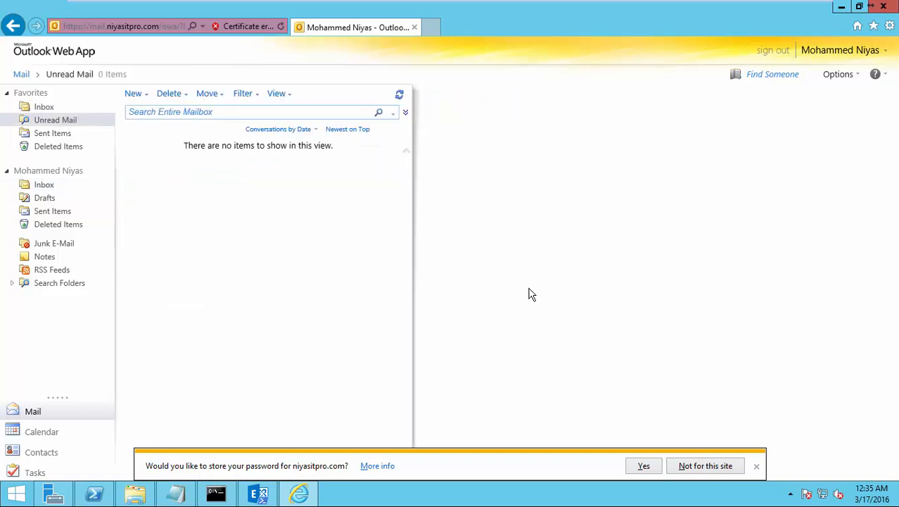
pyautogui.click(771, 50)
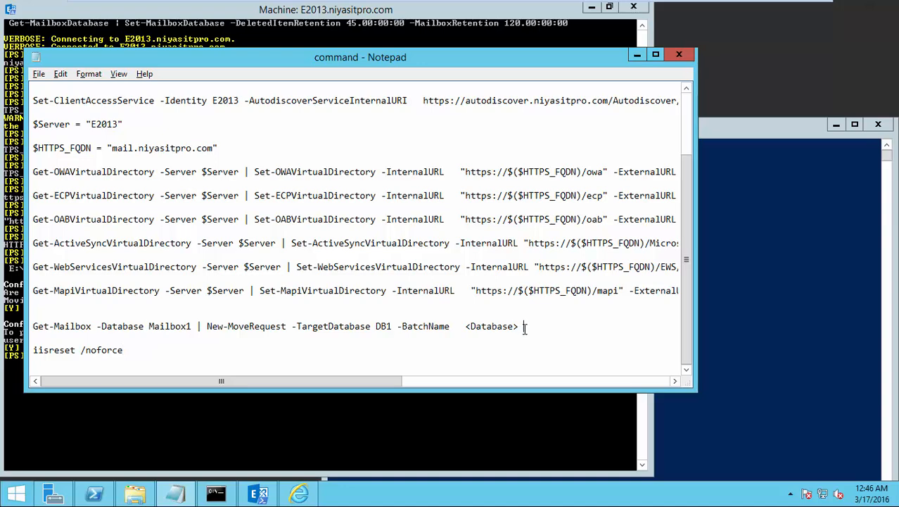
# Step: Finish the Notepad move command with batch name DB1 and select the line
pyautogui.click(524, 329)
pyautogui.press('BackSpace')
pyautogui.press('BackSpace')
pyautogui.press('BackSpace')
pyautogui.press('BackSpace')
pyautogui.press('BackSpace')
pyautogui.press('BackSpace')
pyautogui.press('BackSpace')
pyautogui.press('BackSpace')
pyautogui.press('BackSpace')
pyautogui.press('BackSpace')
pyautogui.press('BackSpace')
pyautogui.write('e DB1')
pyautogui.moveTo(472, 325); pyautogui.dragTo(32, 326)
pyautogui.press('super+c')
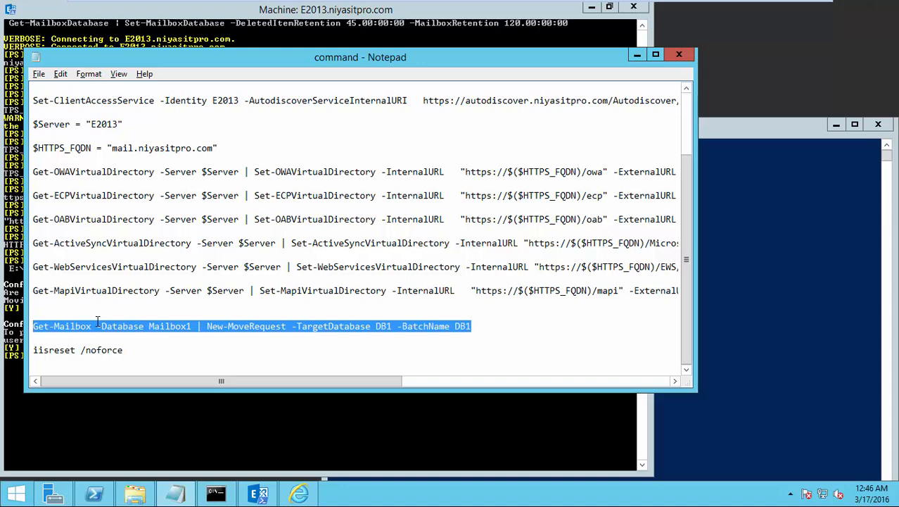
# Step: Run the pasted New-MoveRequest to DB1 in the shell; it fails, so check EAC databases
pyautogui.click(330, 445)
pyautogui.rightClick(225, 384)
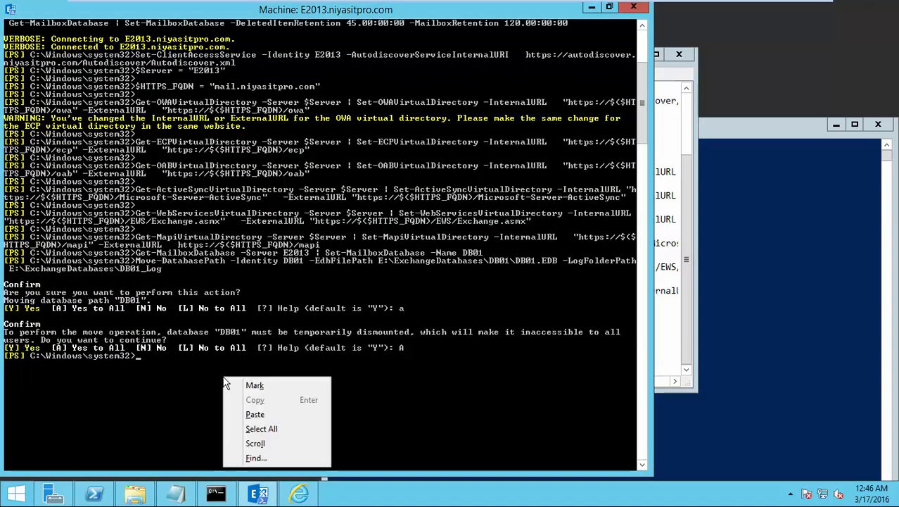
pyautogui.click(254, 414)
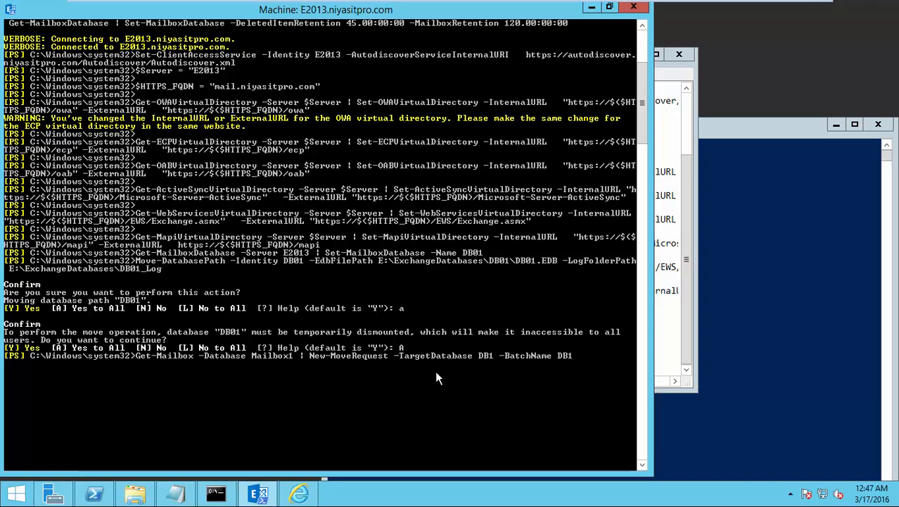
pyautogui.press('Return')
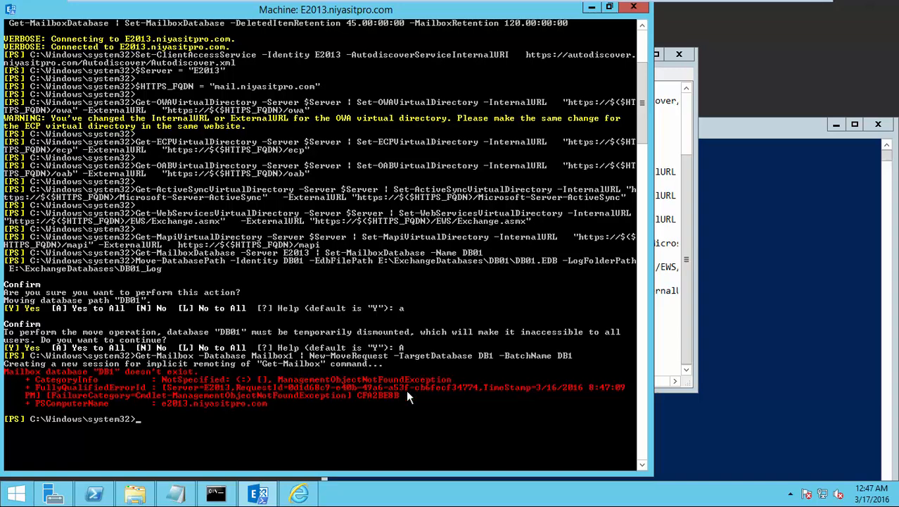
pyautogui.click(299, 492)
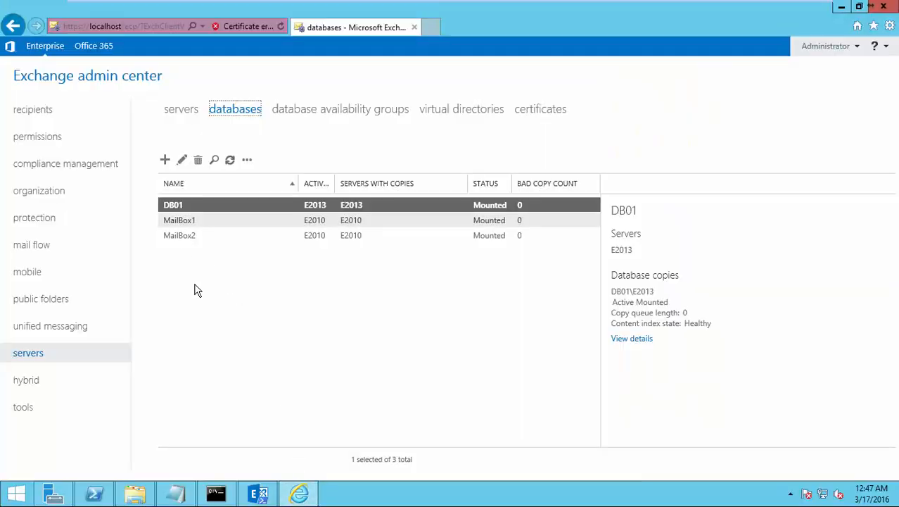
# Step: Rerun the recalled move command with target database and batch name changed from DB1 to DB01
pyautogui.click(259, 493)
pyautogui.press('Up')
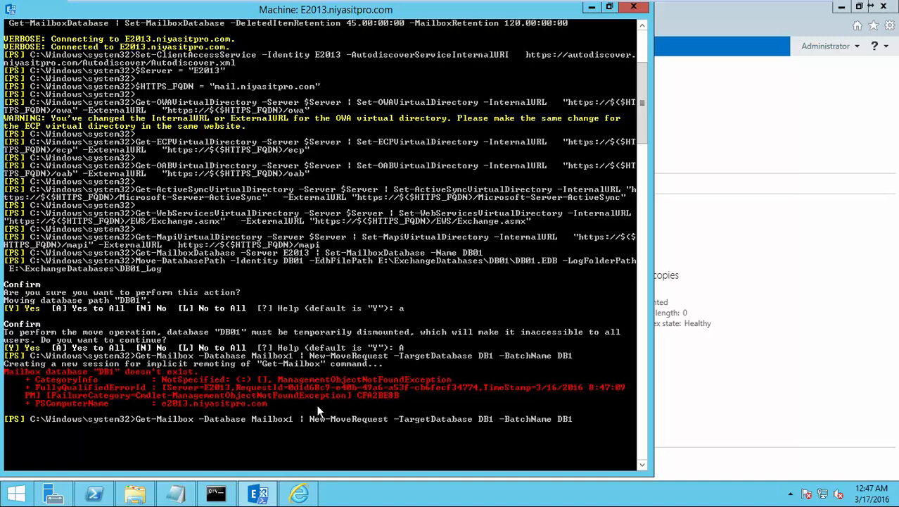
pyautogui.press('Left')
pyautogui.press('Left')
pyautogui.press('Left')
pyautogui.press('Left')
pyautogui.press('Left')
pyautogui.press('Left')
pyautogui.press('Left')
pyautogui.press('Left')
pyautogui.press('Left')
pyautogui.press('Left')
pyautogui.press('Left')
pyautogui.press('Left')
pyautogui.press('Left')
pyautogui.press('Left')
pyautogui.press('Left')
pyautogui.press('Left')
pyautogui.press('Delete')
pyautogui.write('01')
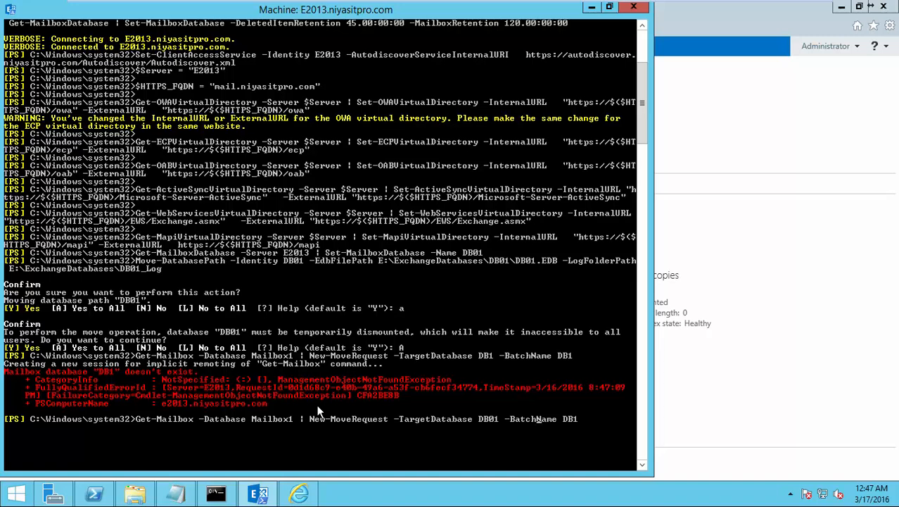
pyautogui.press('Right')
pyautogui.press('Right')
pyautogui.write('0')
pyautogui.press('Return')
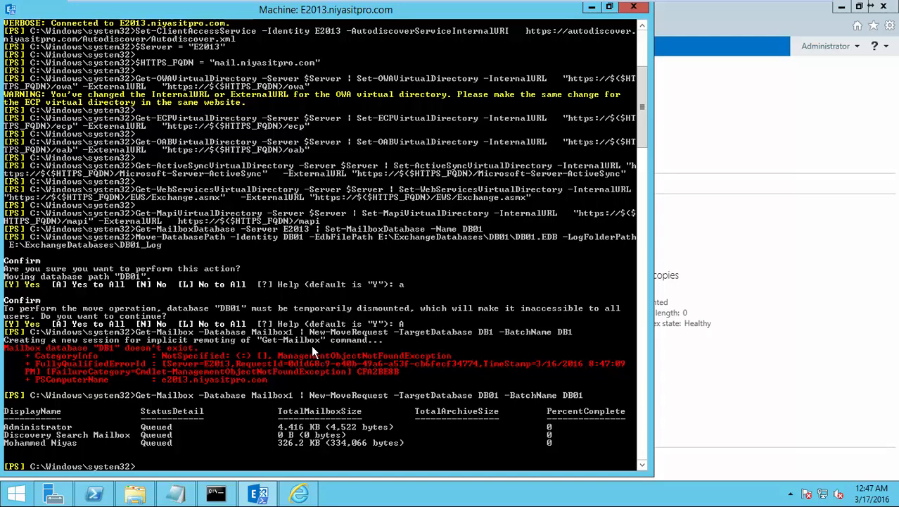
pyautogui.hotkey('alt', 'Tab')
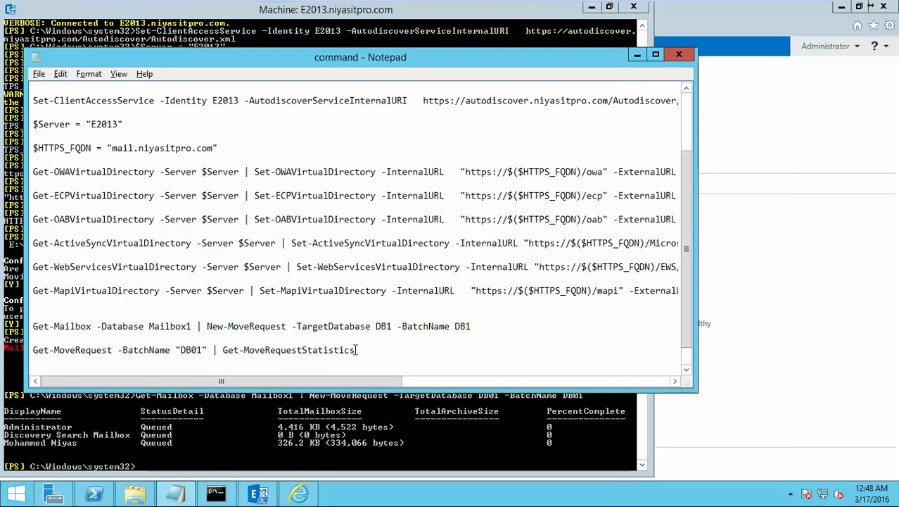
# Step: Run Get-MoveRequest | Get-MoveRequestStatistics in the shell, confirming all three moves Completed at 100%
pyautogui.moveTo(356, 350); pyautogui.dragTo(33, 349)
pyautogui.press('super+c')
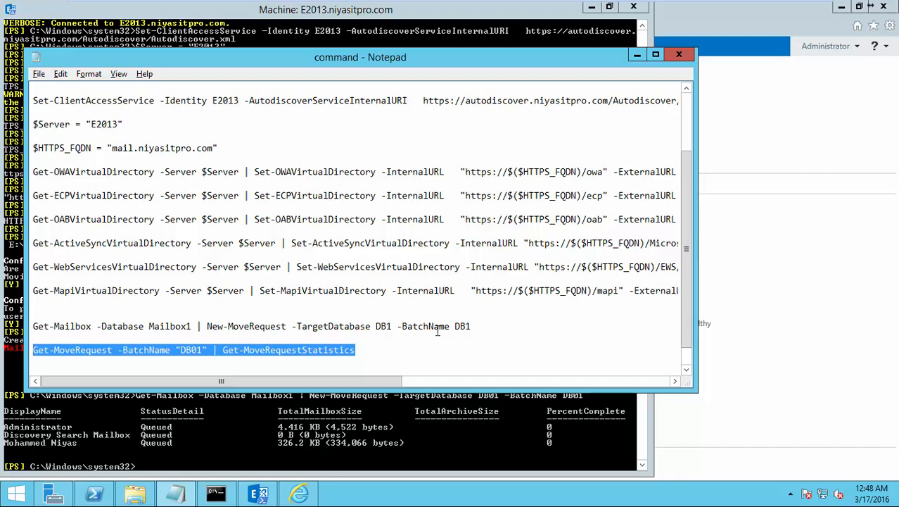
pyautogui.click(408, 438)
pyautogui.rightClick(410, 449)
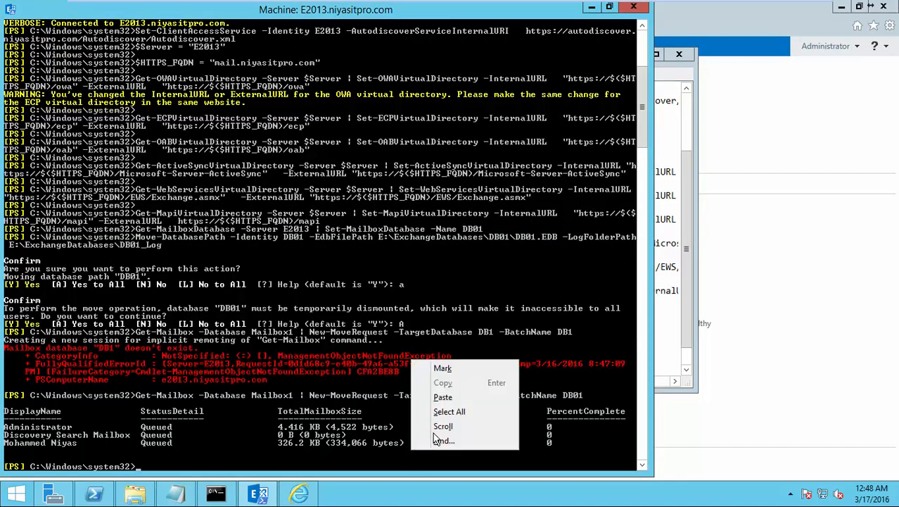
pyautogui.click(442, 397)
pyautogui.press('Return')
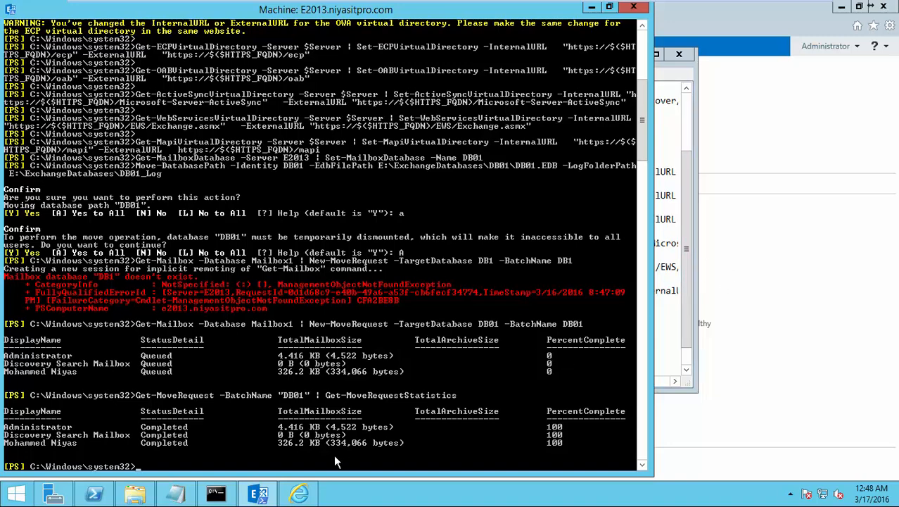
pyautogui.click(311, 494)
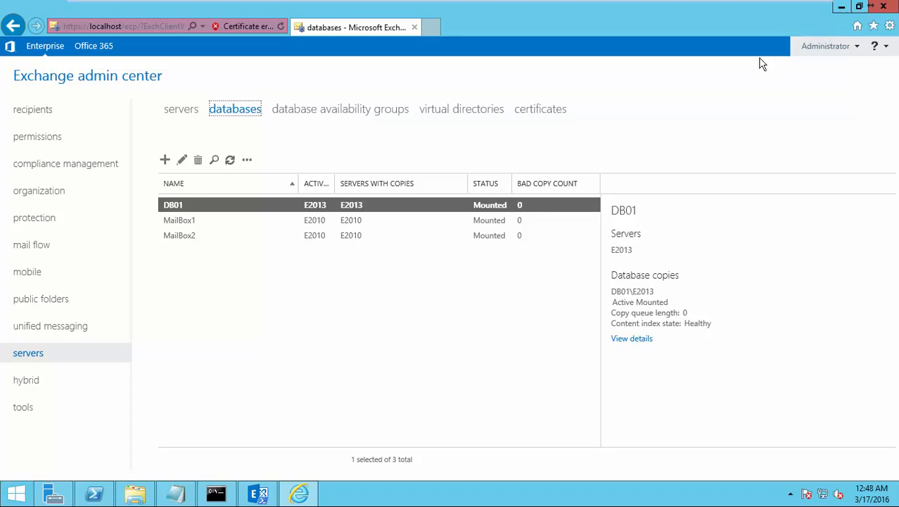
# Step: Power on the Windows 8 client virtual machine in VMware Workstation
pyautogui.moveTo(693, 4)
pyautogui.click(572, 10)
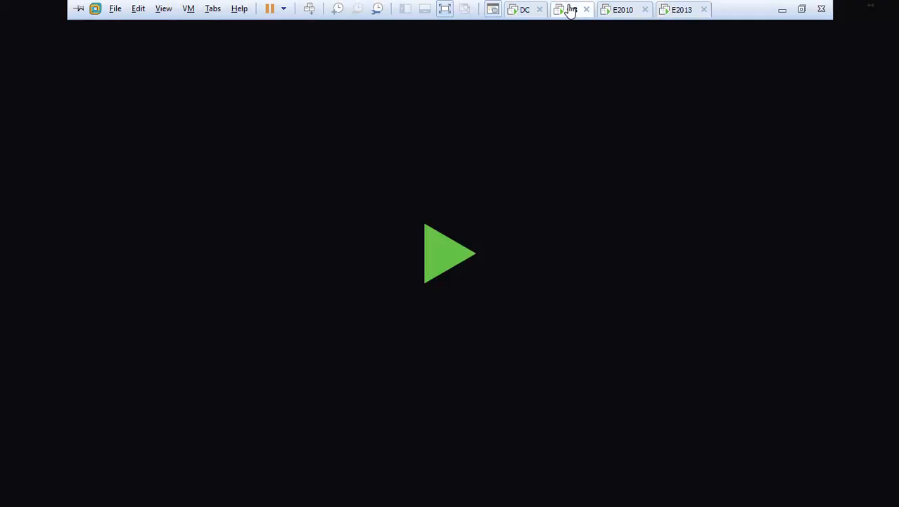
pyautogui.click(441, 260)
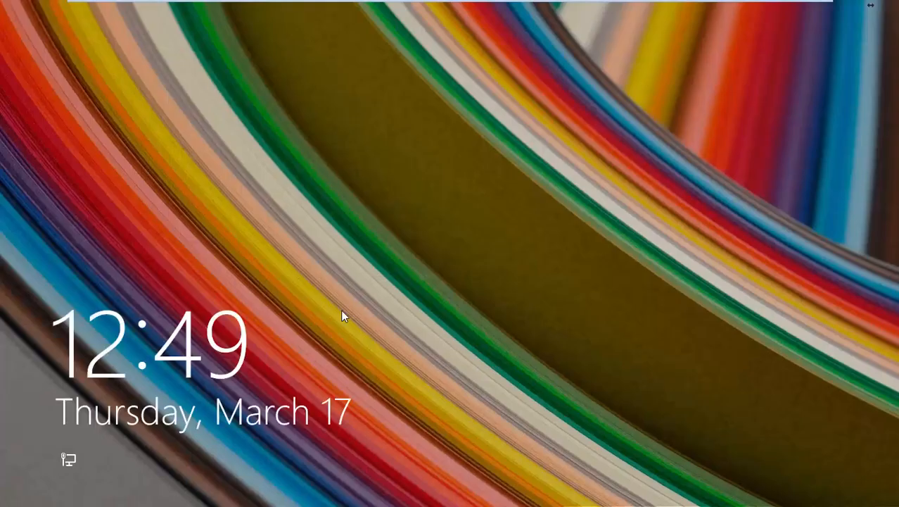
# Step: Unlock the Windows 8.1 client with the account password and launch Outlook 2010
pyautogui.click(343, 314)
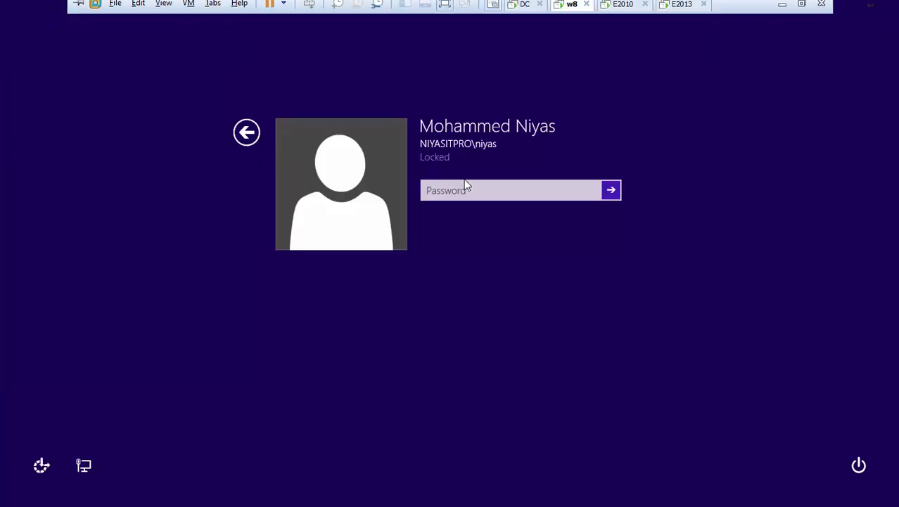
pyautogui.click(470, 188)
pyautogui.write('********')
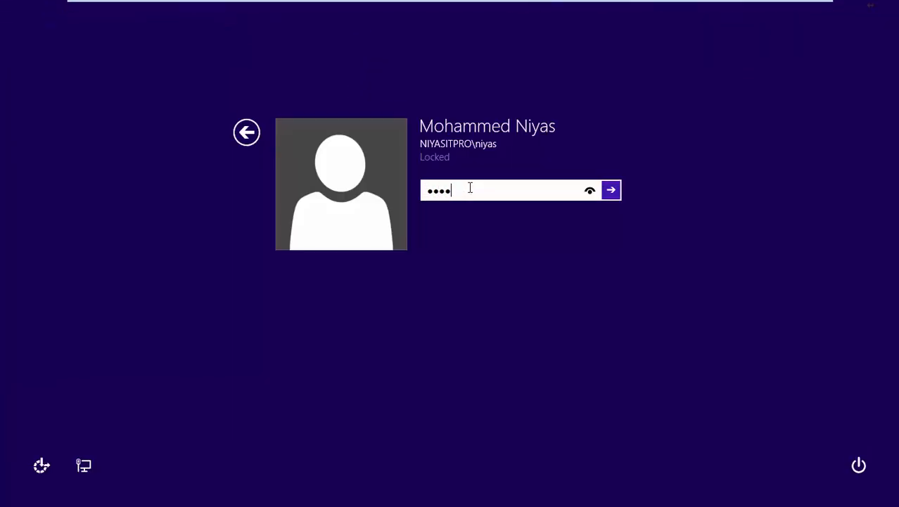
pyautogui.write('****')
pyautogui.press('Return')
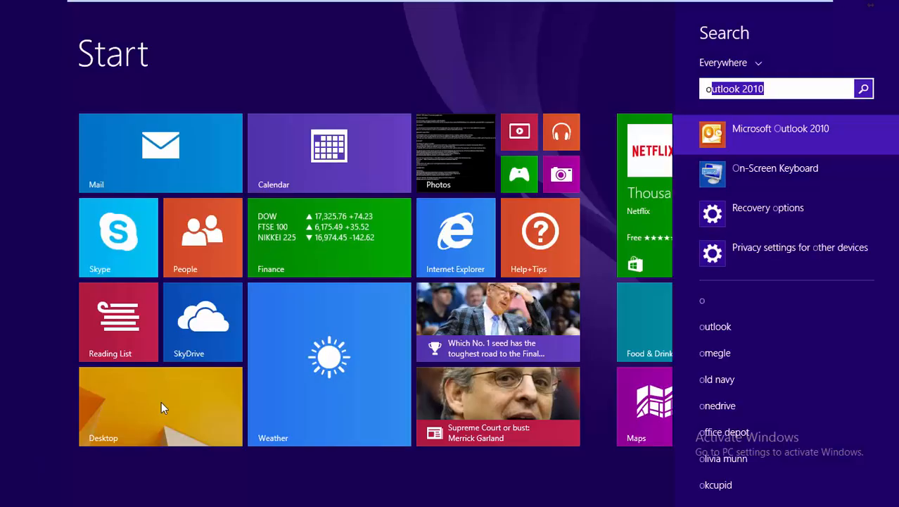
pyautogui.click(745, 133)
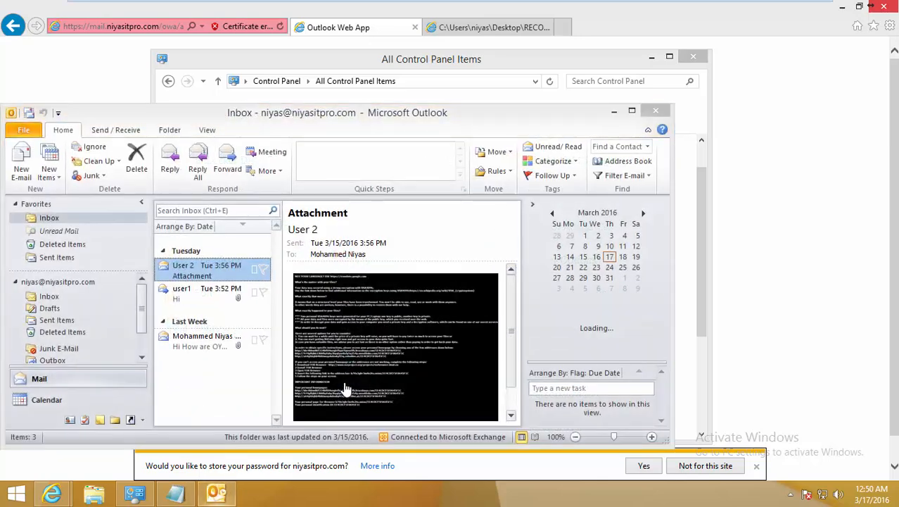
# Step: Maximize Outlook, read the 'I hope you are doing well' message, and view Account Information
pyautogui.click(632, 110)
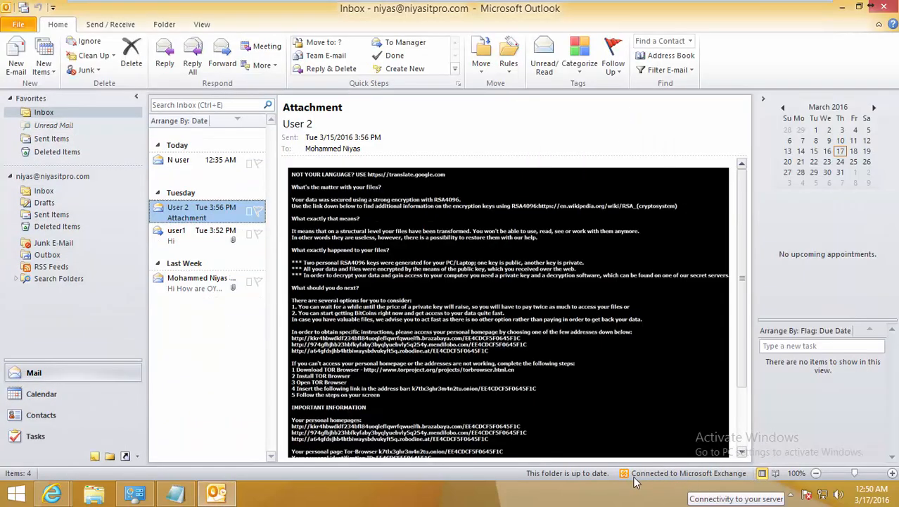
pyautogui.click(199, 169)
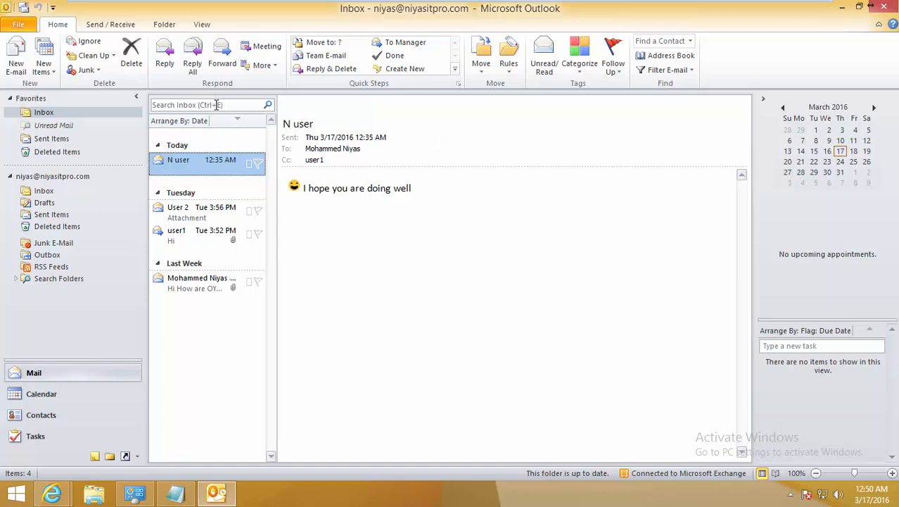
pyautogui.click(18, 25)
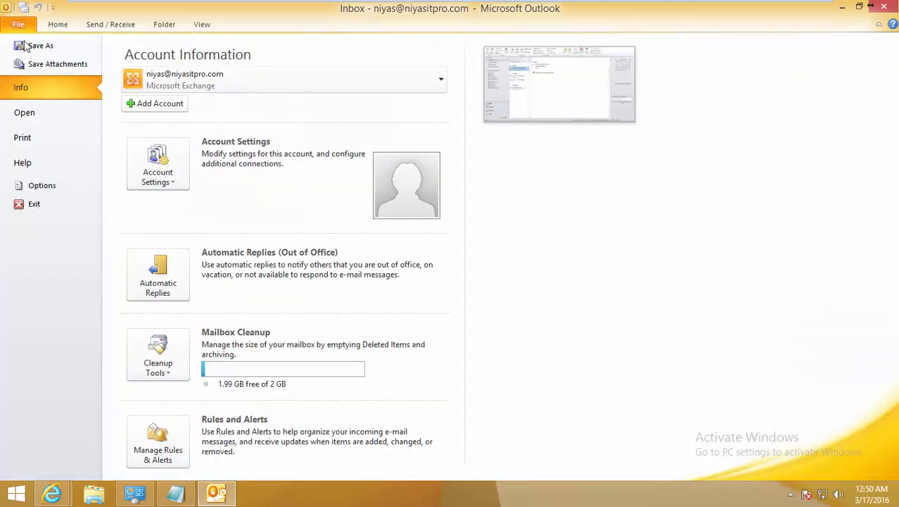